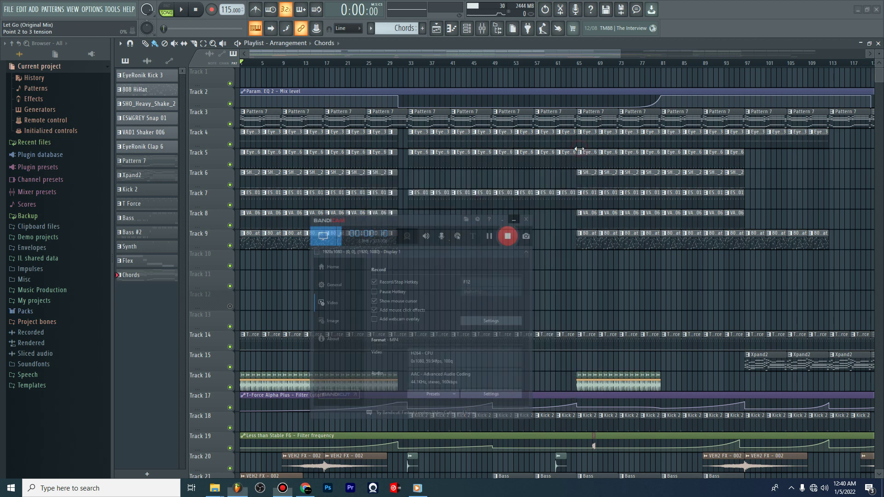
Examine the full playlist arrangement, from the drum and pattern clips on the upper tracks to the effects and chord clips on the lower ones
{"action": "scroll", "coordinate": [486, 65], "scroll_direction": "down", "scroll_amount": 3}
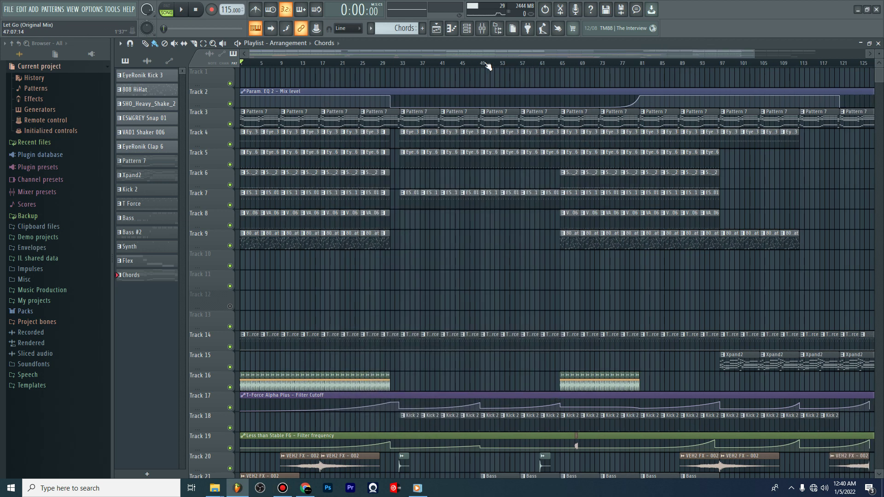
{"action": "scroll", "coordinate": [487, 168], "scroll_direction": "down", "scroll_amount": 5}
{"action": "scroll", "coordinate": [487, 167], "scroll_direction": "down", "scroll_amount": 3}
{"action": "scroll", "coordinate": [488, 167], "scroll_direction": "up", "scroll_amount": 7}
{"action": "scroll", "coordinate": [488, 168], "scroll_direction": "up", "scroll_amount": 3}
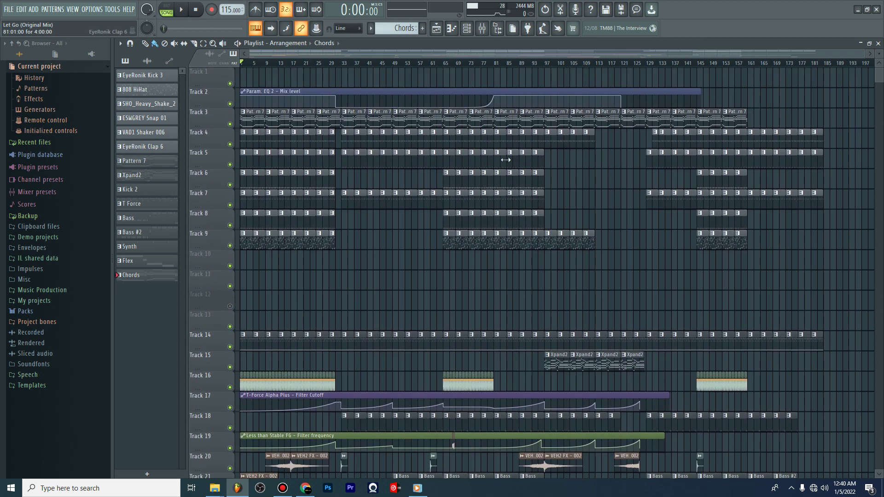
{"action": "mouse_move", "coordinate": [865, 52]}
{"action": "left_mouse_down"}
{"action": "mouse_move", "coordinate": [845, 53]}
{"action": "mouse_move", "coordinate": [861, 52]}
{"action": "left_mouse_up"}
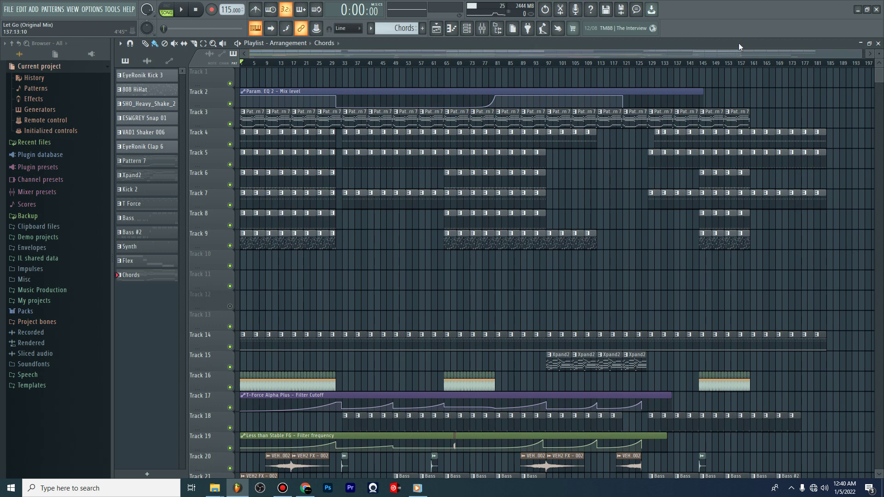
{"action": "left_click_drag", "start_coordinate": [861, 52], "coordinate": [763, 52]}
{"action": "left_click_drag", "start_coordinate": [880, 54], "coordinate": [880, 54]}
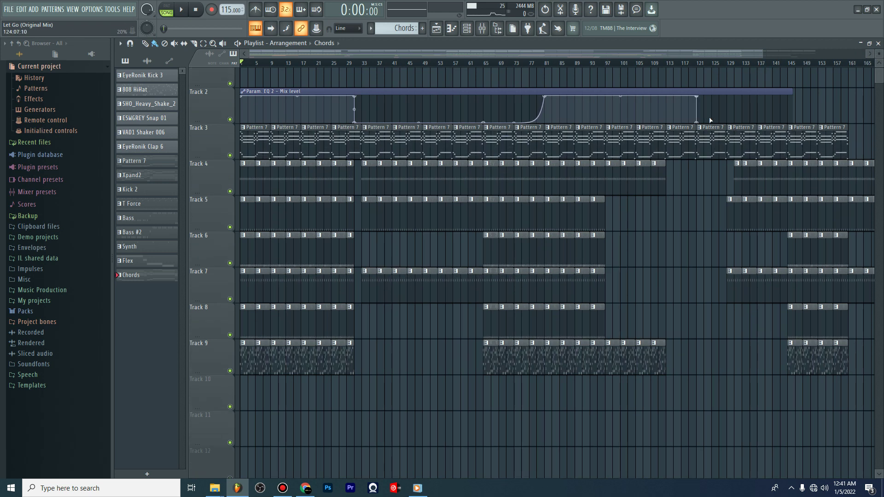
{"action": "scroll", "coordinate": [710, 120], "scroll_direction": "up", "scroll_amount": 1}
{"action": "left_click_drag", "start_coordinate": [879, 51], "coordinate": [880, 50]}
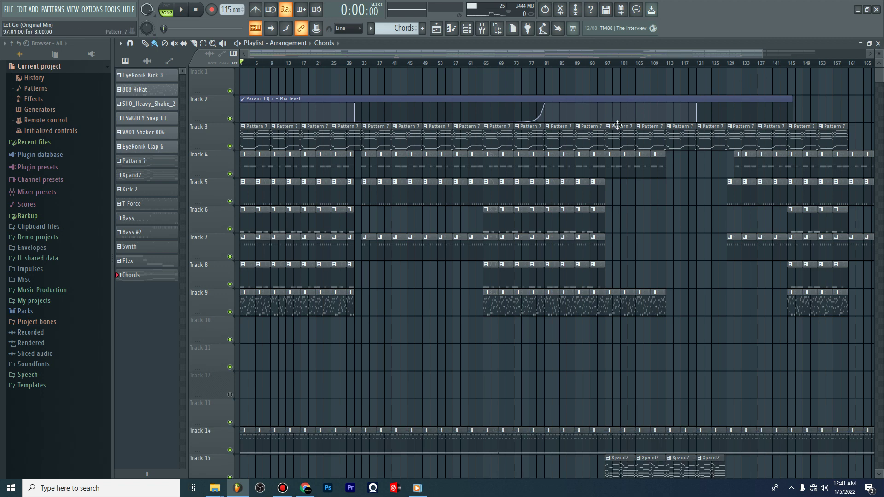
{"action": "scroll", "coordinate": [617, 125], "scroll_direction": "down", "scroll_amount": 15}
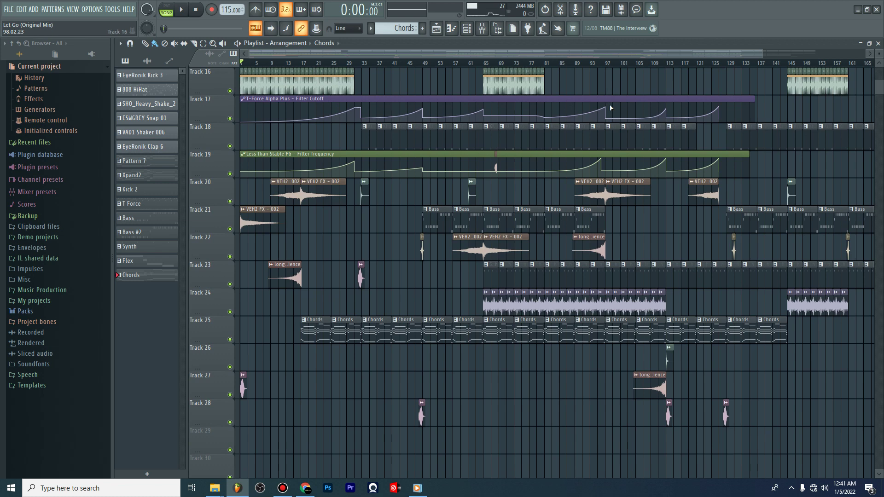
{"action": "left_click_drag", "start_coordinate": [762, 52], "coordinate": [831, 53]}
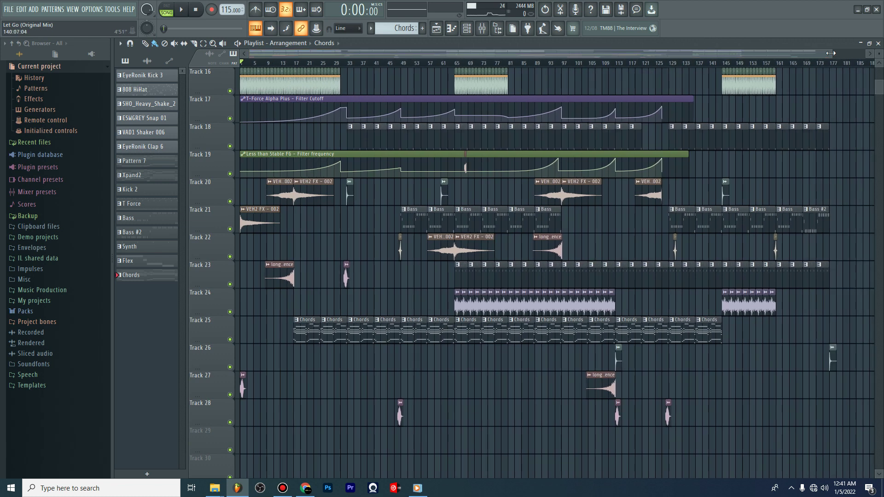
{"action": "scroll", "coordinate": [880, 69], "scroll_direction": "up", "scroll_amount": 15}
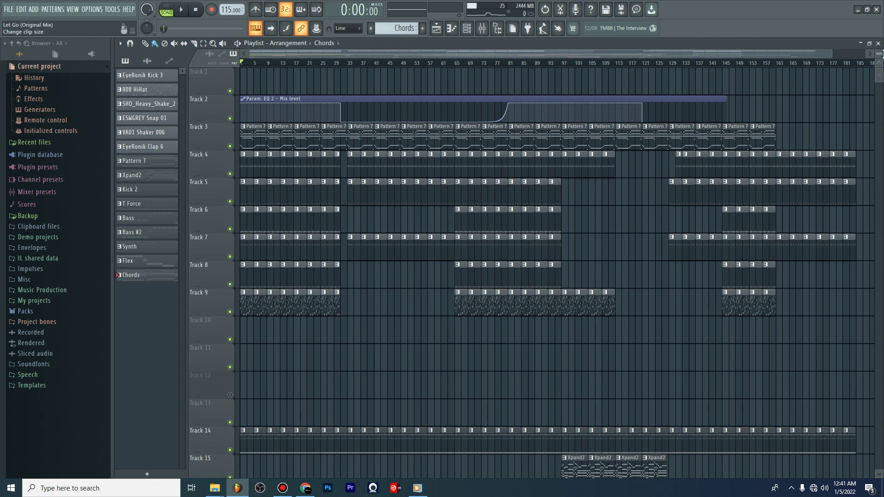
{"action": "mouse_move", "coordinate": [881, 54]}
{"action": "left_mouse_down"}
{"action": "mouse_move", "coordinate": [881, 74]}
{"action": "mouse_move", "coordinate": [881, 49]}
{"action": "left_mouse_up"}
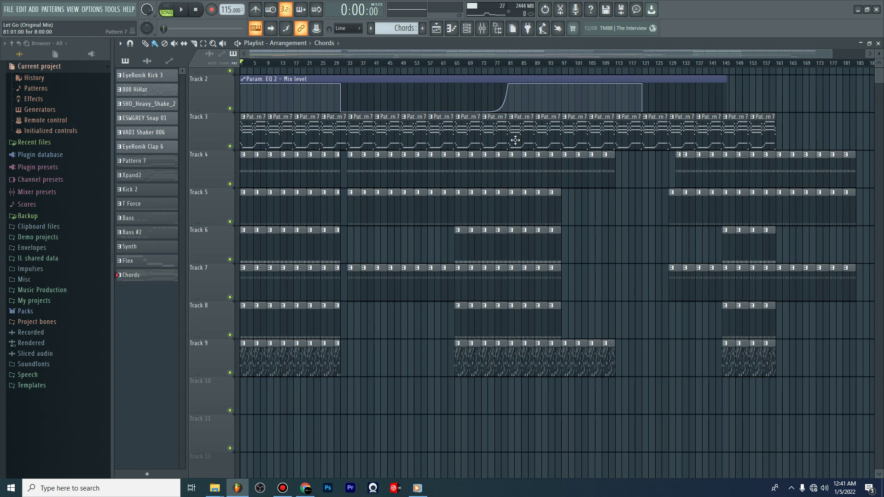
Open the Pattern 7 clip from track 3 in the piano roll with its whole chord progression in view
{"action": "double_click", "coordinate": [429, 134]}
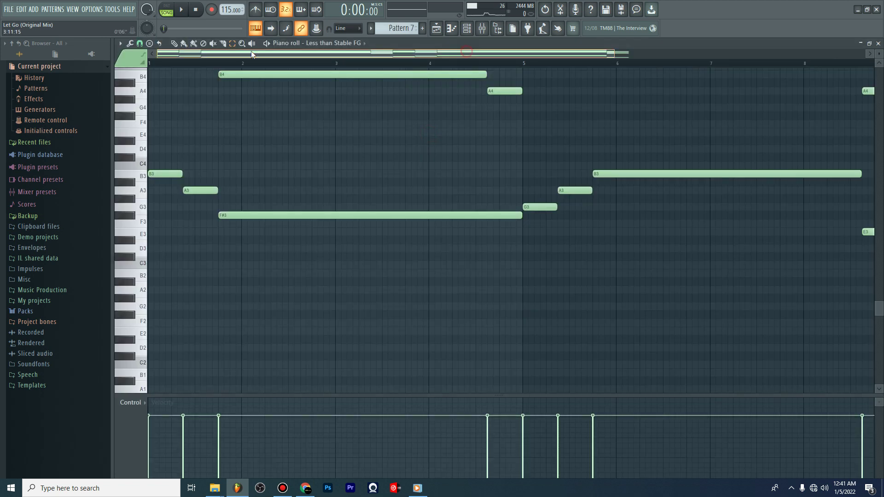
{"action": "scroll", "coordinate": [277, 64], "scroll_direction": "down", "scroll_amount": 2}
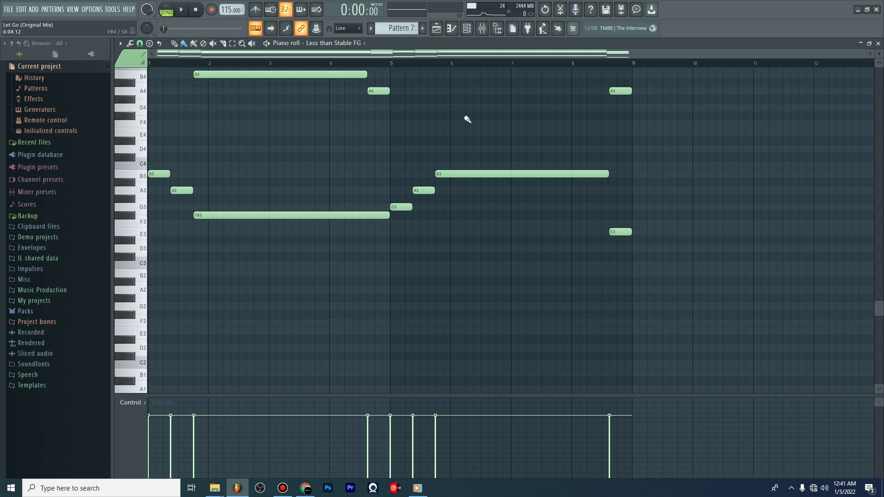
{"action": "scroll", "coordinate": [467, 119], "scroll_direction": "up", "scroll_amount": 6}
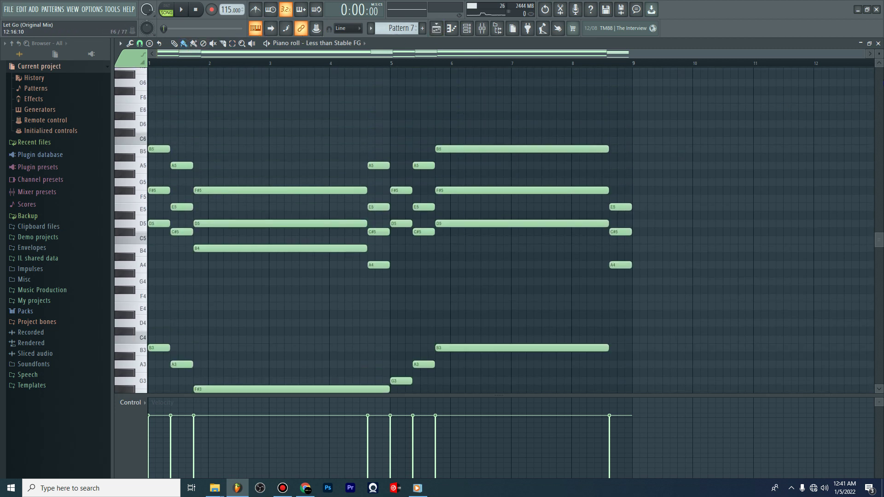
{"action": "scroll", "coordinate": [879, 52], "scroll_direction": "down", "scroll_amount": 1}
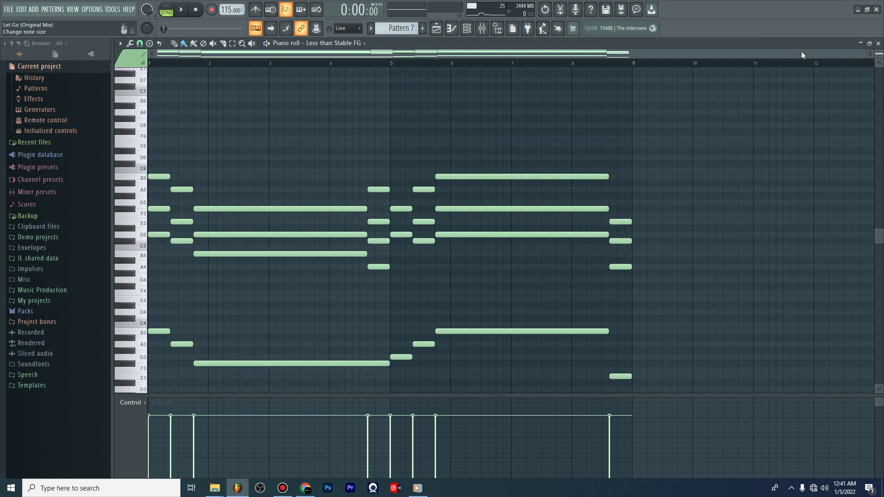
Play Pattern 7 on its own to hear the chord progression, and stop playback
{"action": "key", "text": "space"}
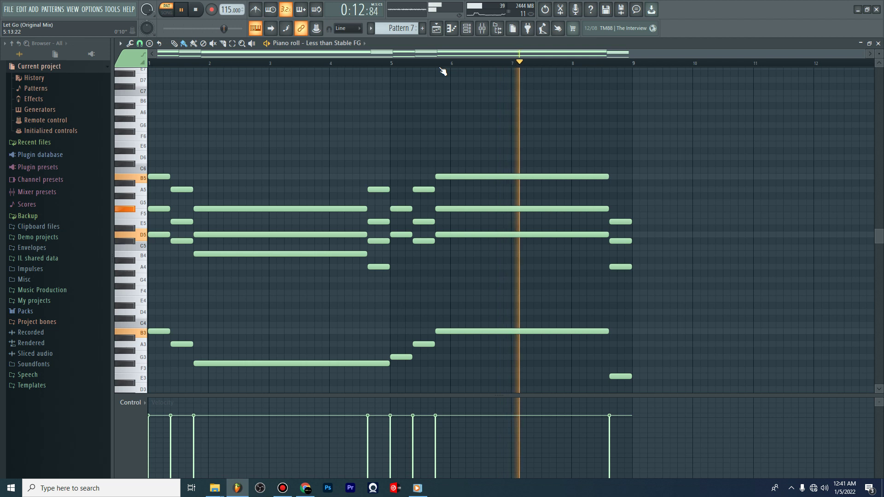
{"action": "scroll", "coordinate": [454, 122], "scroll_direction": "down", "scroll_amount": 4}
{"action": "scroll", "coordinate": [451, 119], "scroll_direction": "up", "scroll_amount": 1}
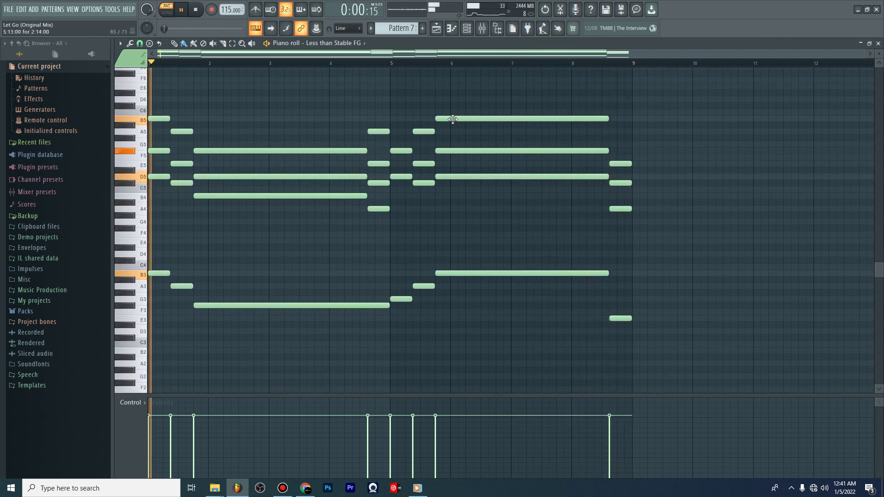
{"action": "left_click", "coordinate": [196, 11]}
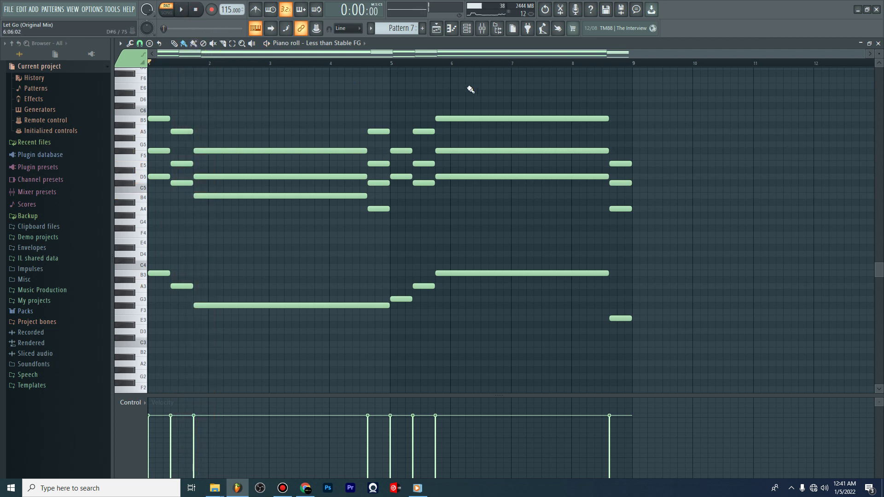
Return to the playlist and play the opening bars of the arrangement in song mode, stopping after a short listen
{"action": "left_click", "coordinate": [440, 29]}
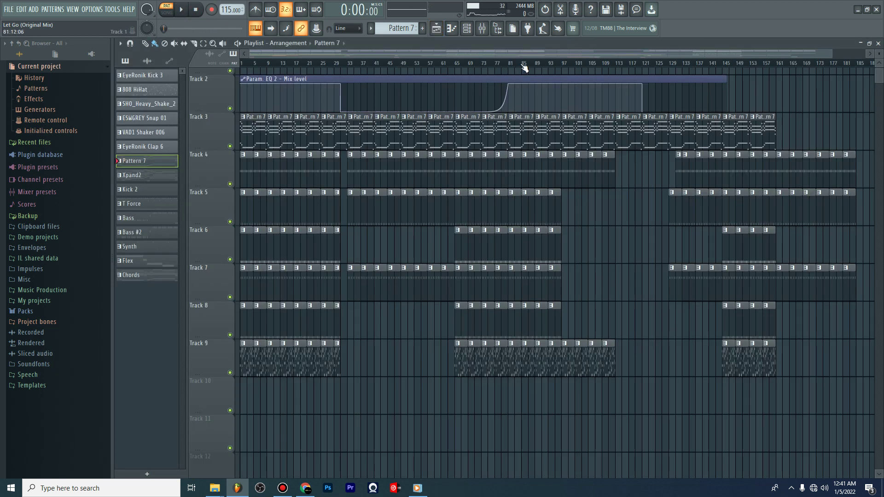
{"action": "left_click_drag", "start_coordinate": [830, 55], "coordinate": [421, 59]}
{"action": "scroll", "coordinate": [302, 141], "scroll_direction": "down", "scroll_amount": 6}
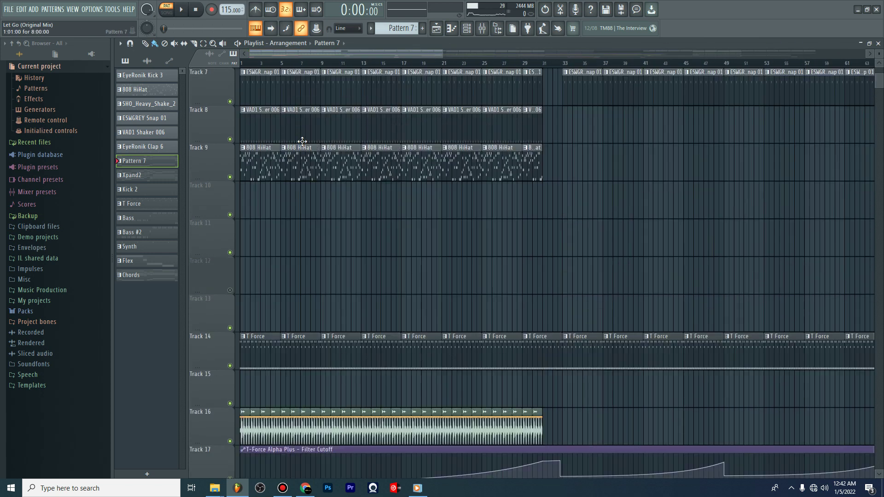
{"action": "scroll", "coordinate": [302, 142], "scroll_direction": "up", "scroll_amount": 6}
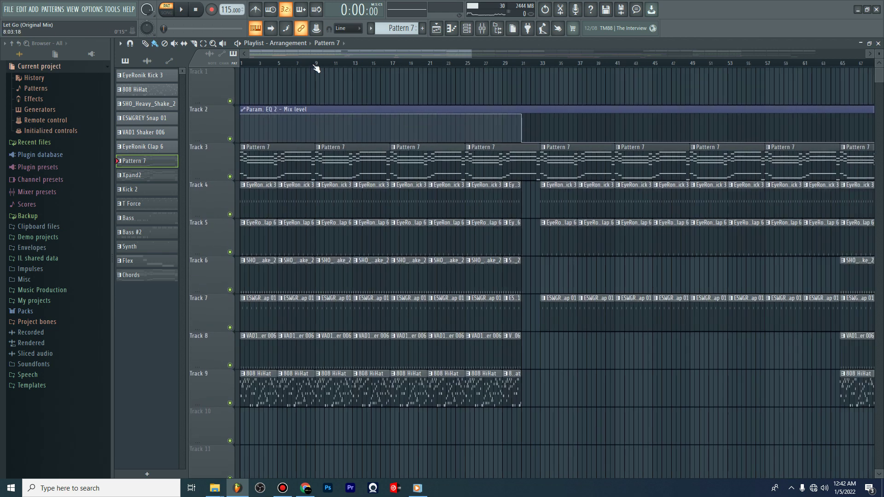
{"action": "scroll", "coordinate": [316, 67], "scroll_direction": "down", "scroll_amount": 4}
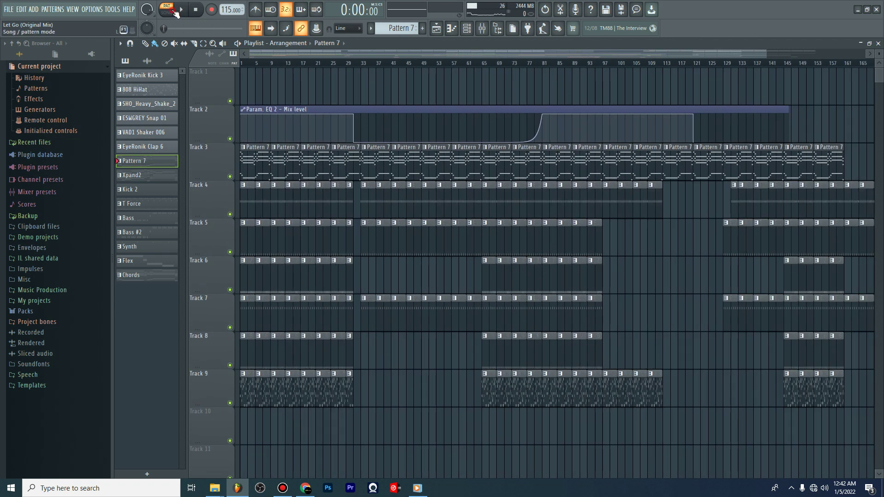
{"action": "left_click", "coordinate": [180, 12]}
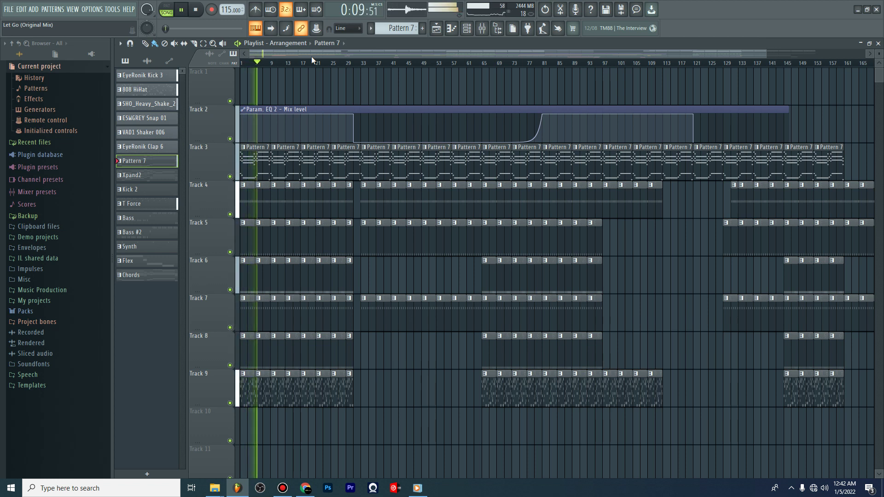
{"action": "key", "text": "space"}
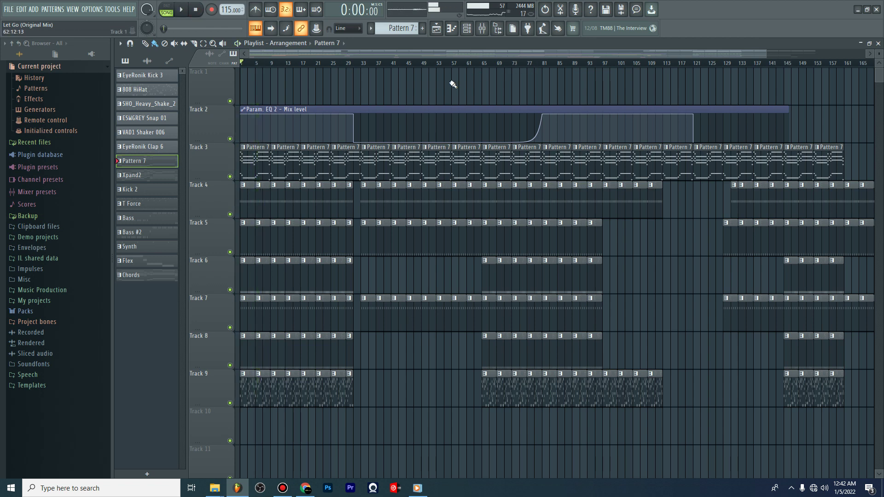
Open the 808 HiHat clip from track 9 in the piano roll and show its channel in the channel rack
{"action": "left_click_drag", "start_coordinate": [765, 52], "coordinate": [788, 52]}
{"action": "scroll", "coordinate": [574, 85], "scroll_direction": "down", "scroll_amount": 10}
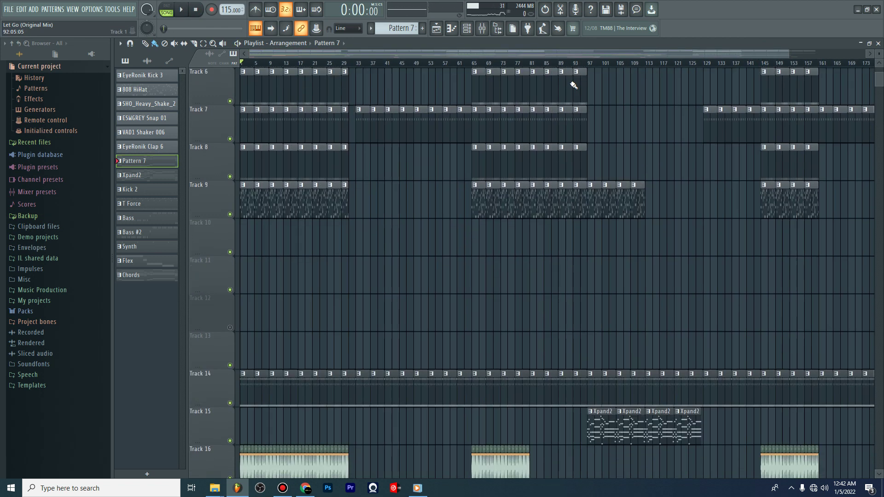
{"action": "scroll", "coordinate": [764, 118], "scroll_direction": "down", "scroll_amount": 4}
{"action": "scroll", "coordinate": [602, 134], "scroll_direction": "down", "scroll_amount": 6}
{"action": "scroll", "coordinate": [602, 134], "scroll_direction": "up", "scroll_amount": 15}
{"action": "scroll", "coordinate": [476, 153], "scroll_direction": "up", "scroll_amount": 3}
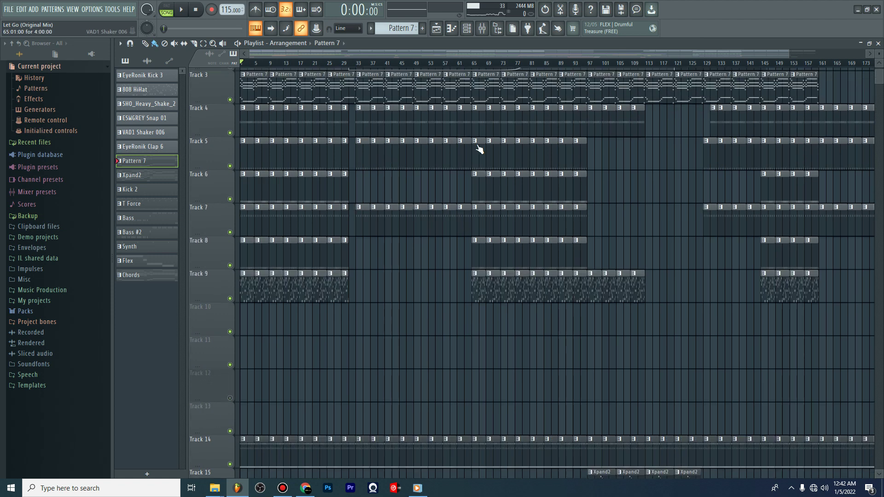
{"action": "double_click", "coordinate": [294, 304]}
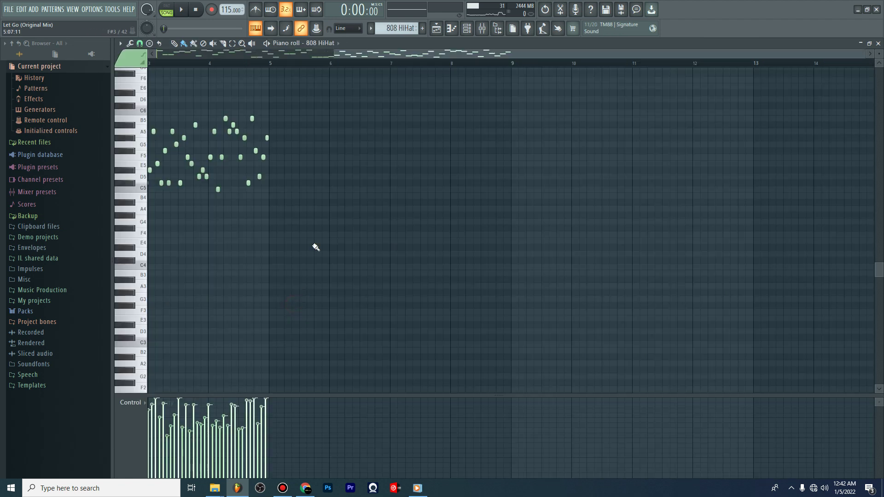
{"action": "left_click", "coordinate": [466, 29]}
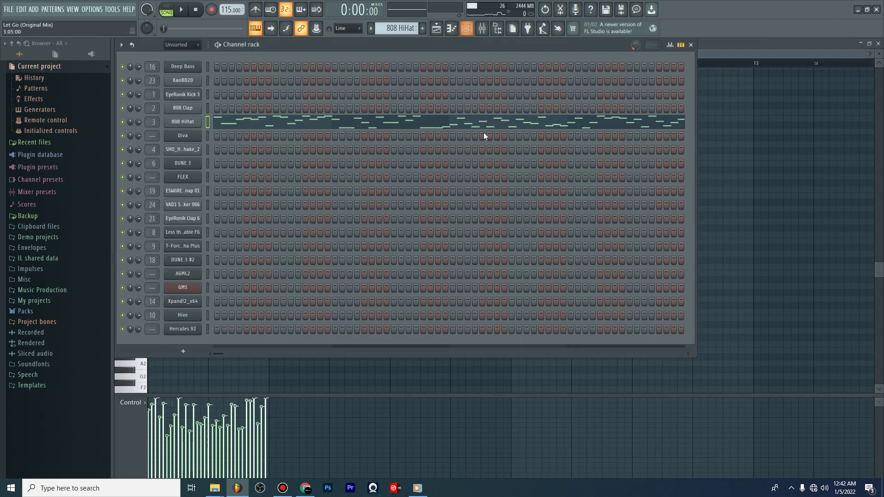
Return to the playlist and open the T Force clip from track 14 in the piano roll, zoomed in on its notes
{"action": "left_click", "coordinate": [438, 28]}
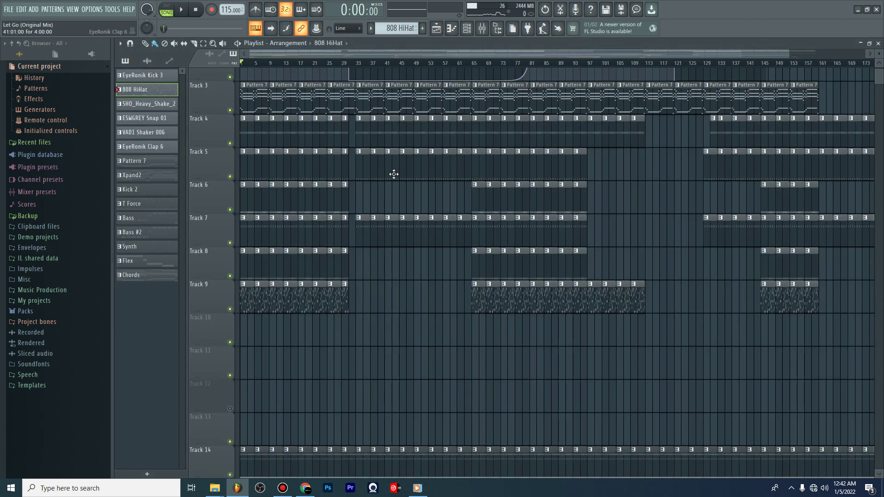
{"action": "scroll", "coordinate": [306, 141], "scroll_direction": "down", "scroll_amount": 10}
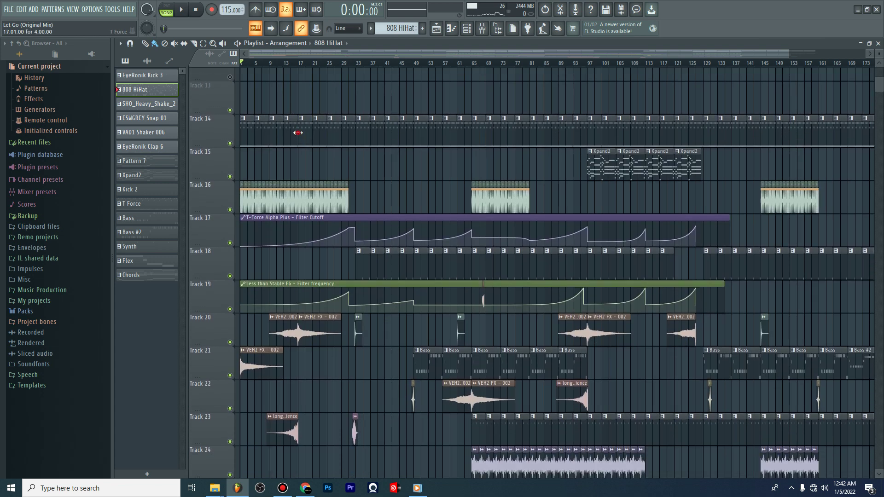
{"action": "double_click", "coordinate": [298, 132]}
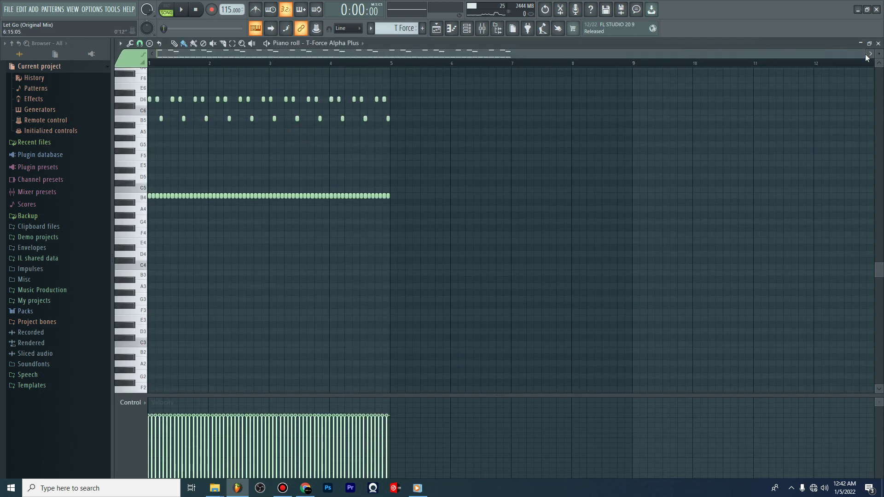
{"action": "left_click_drag", "start_coordinate": [864, 54], "coordinate": [602, 55]}
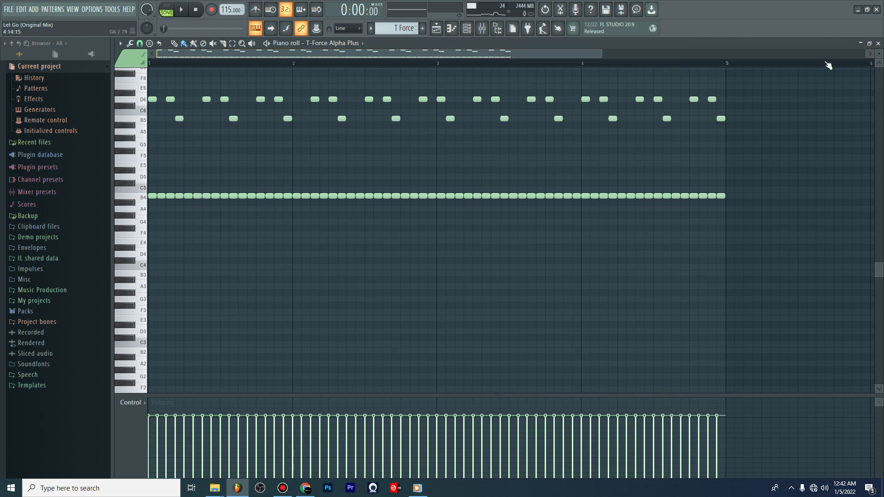
{"action": "left_click", "coordinate": [879, 55]}
Play the T Force pattern on its own in pattern mode, stop it, and return to the playlist
{"action": "left_click", "coordinate": [174, 13]}
{"action": "key", "text": "space"}
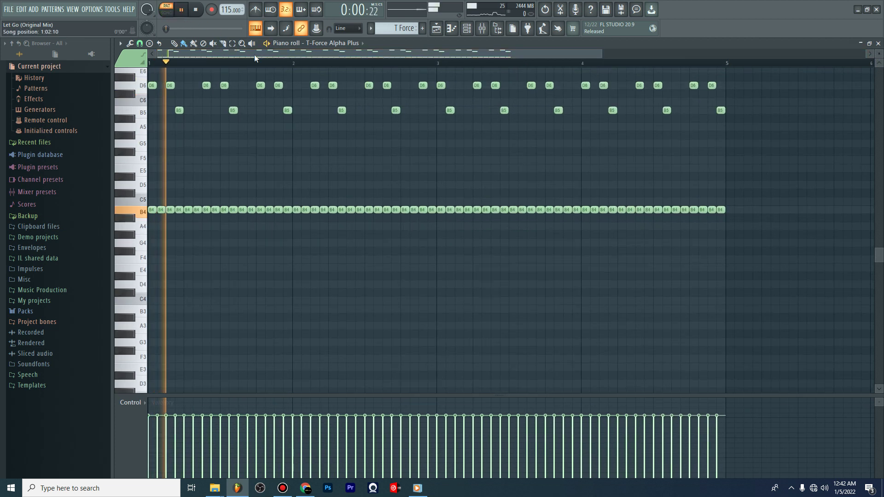
{"action": "scroll", "coordinate": [451, 131], "scroll_direction": "up", "scroll_amount": 4}
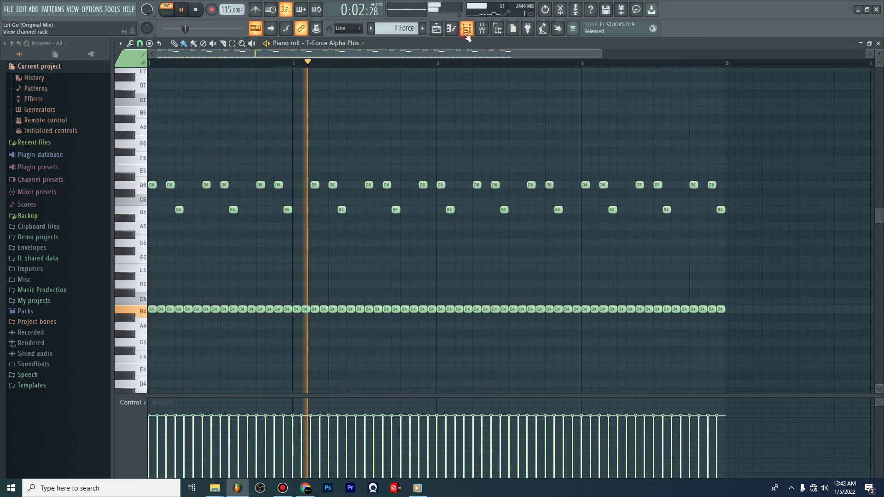
{"action": "left_click", "coordinate": [437, 29]}
{"action": "left_click", "coordinate": [437, 29]}
{"action": "key", "text": "space"}
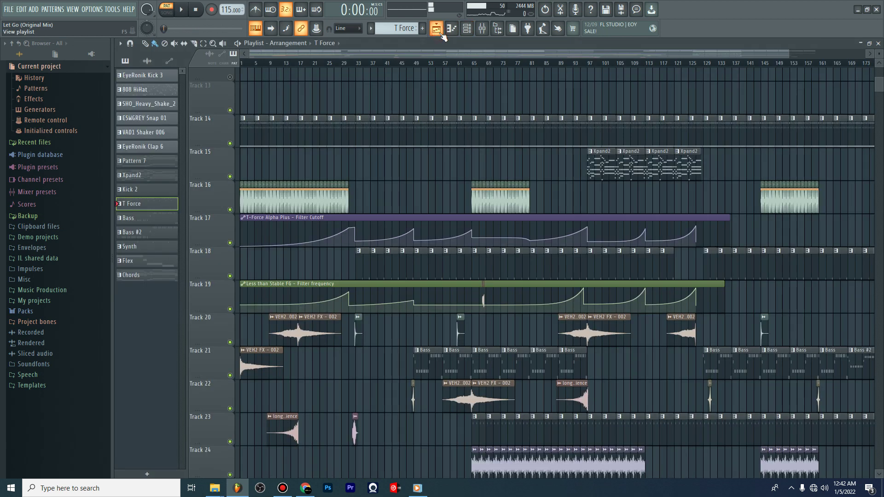
Play the T Force pattern in pattern mode and open the T-Force Alpha Plus notes in the piano roll
{"action": "scroll", "coordinate": [423, 104], "scroll_direction": "down", "scroll_amount": 5}
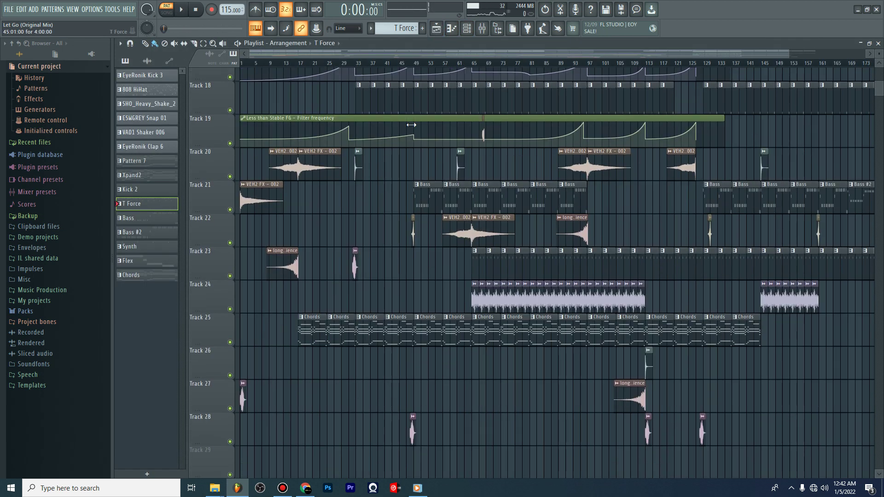
{"action": "left_click", "coordinate": [571, 63]}
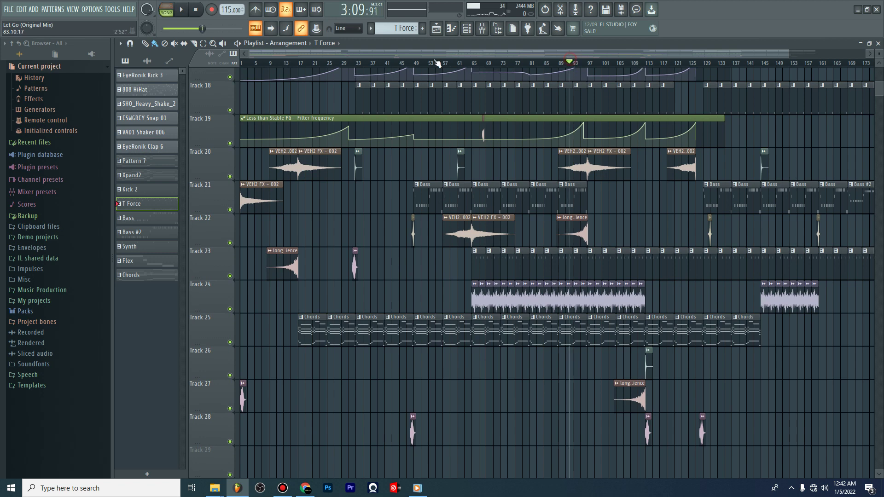
{"action": "left_click", "coordinate": [167, 6]}
{"action": "left_click", "coordinate": [181, 10]}
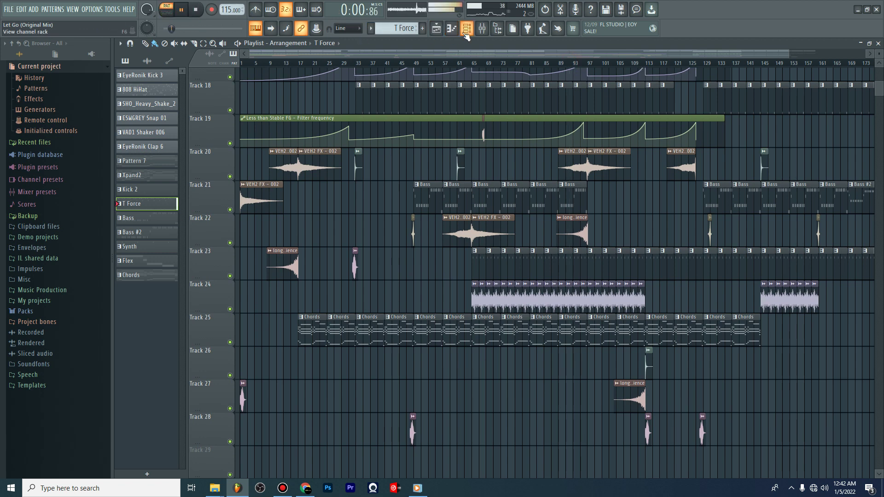
{"action": "left_click", "coordinate": [467, 30]}
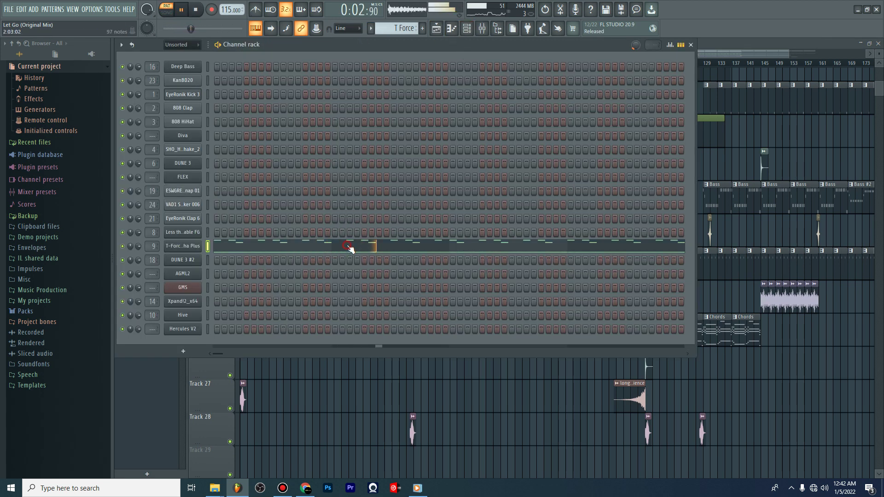
{"action": "left_click", "coordinate": [350, 248]}
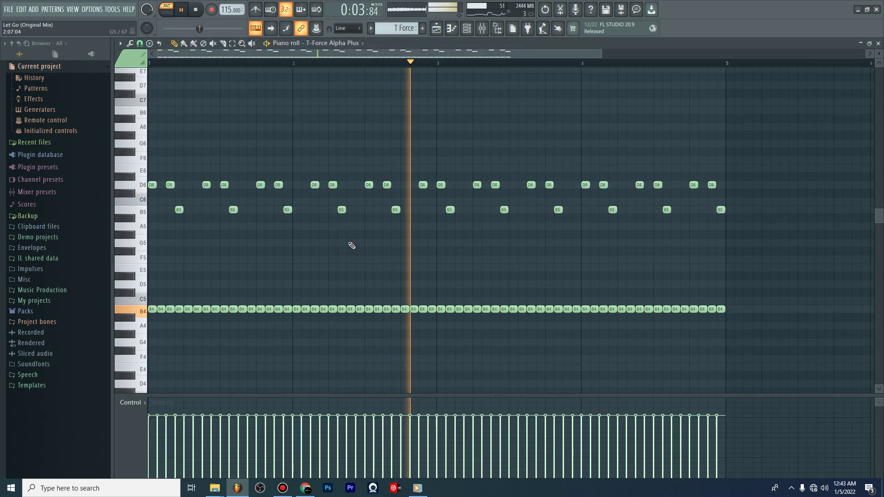
Stop playback, open the T-Force Alpha Plus synth from the channel rack and reposition its window
{"action": "left_click", "coordinate": [468, 29]}
{"action": "key", "text": "space"}
{"action": "left_click", "coordinate": [189, 247]}
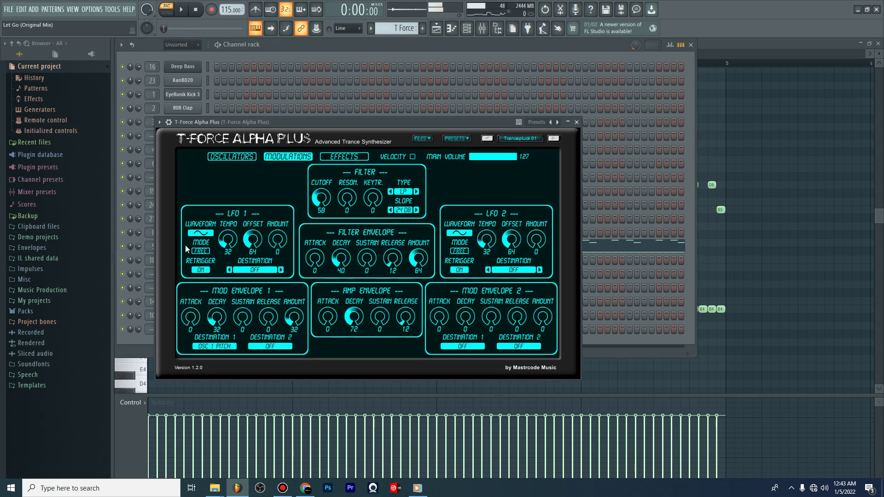
{"action": "left_click_drag", "start_coordinate": [338, 126], "coordinate": [392, 94]}
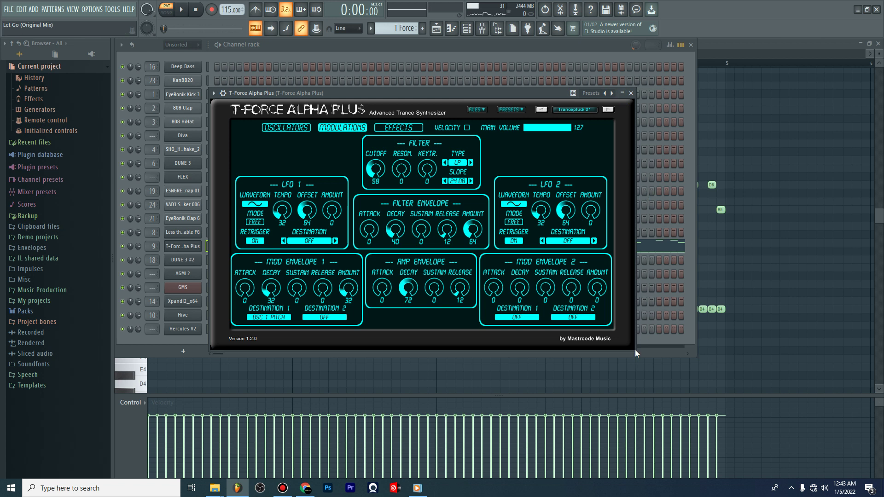
Sweep the T-Force Alpha Plus filter cutoff down to 0 and up to 46 while the pattern plays, and stop playback
{"action": "left_click_drag", "start_coordinate": [376, 173], "coordinate": [377, 201]}
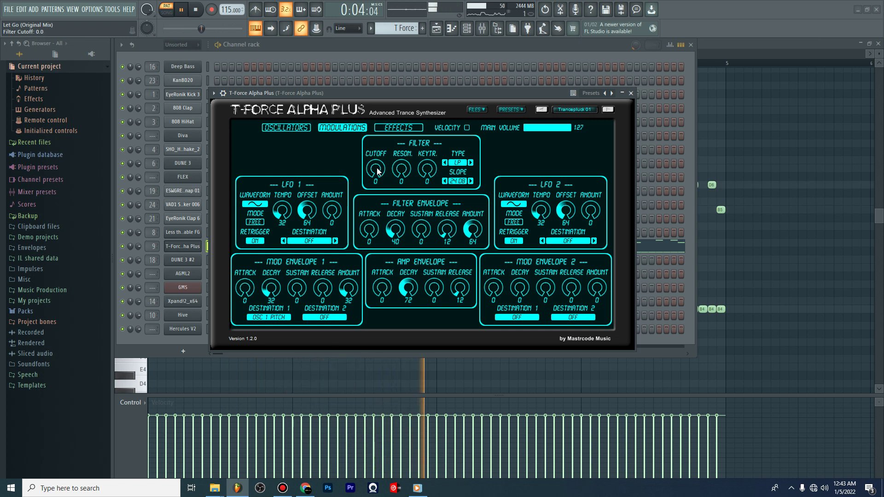
{"action": "left_click_drag", "start_coordinate": [377, 169], "coordinate": [378, 148]}
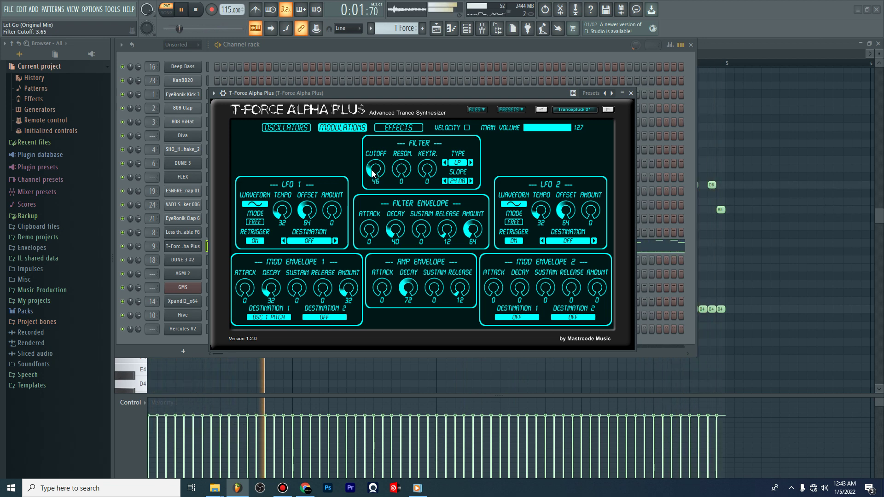
{"action": "left_click", "coordinate": [198, 11]}
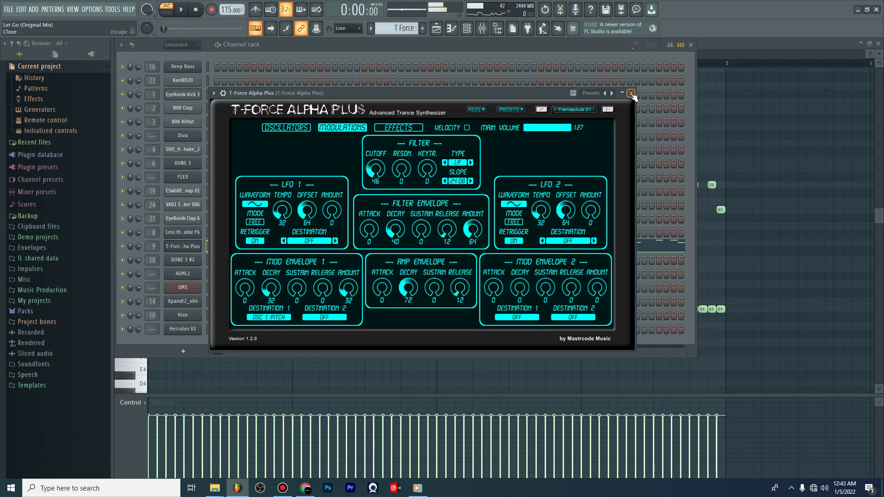
Close the synth, return to its piano roll, mute the row of B4 notes and play the pattern without them
{"action": "left_click", "coordinate": [631, 93]}
{"action": "left_click", "coordinate": [282, 246]}
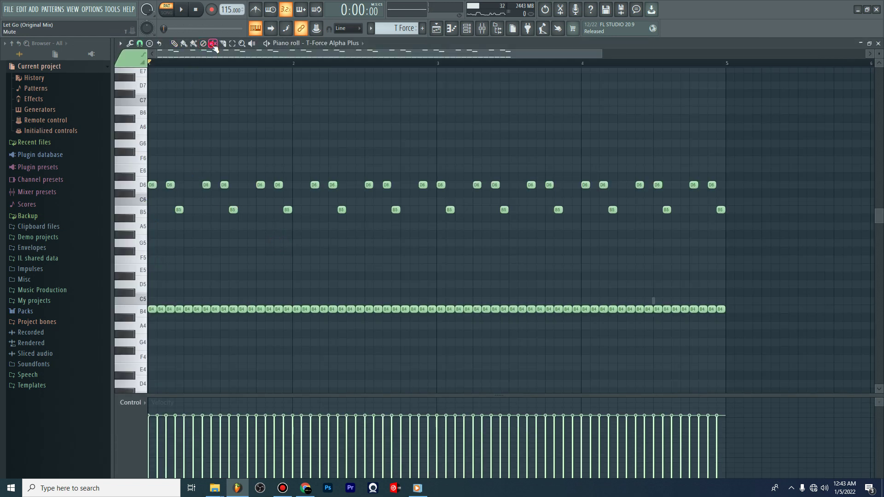
{"action": "key", "text": "space"}
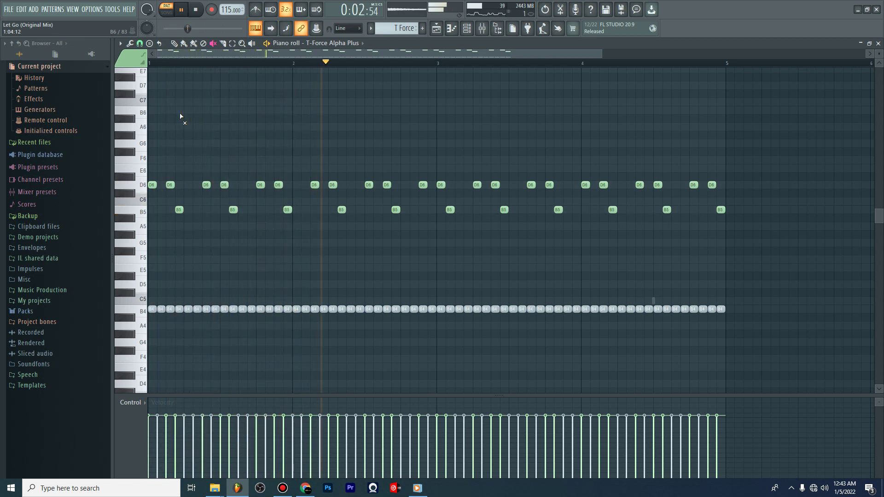
{"action": "key", "text": "space"}
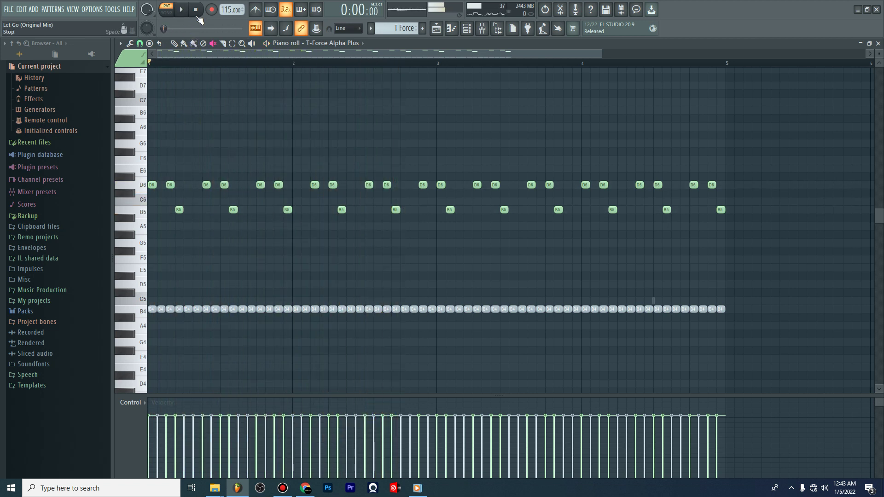
Unmute the B4 notes, play the complete T Force pattern and stop it
{"action": "left_click", "coordinate": [142, 312]}
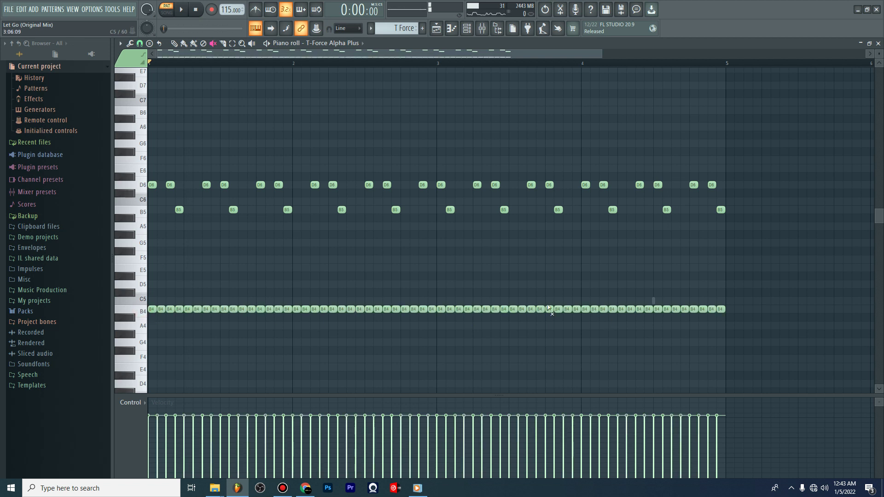
{"action": "key", "text": "space"}
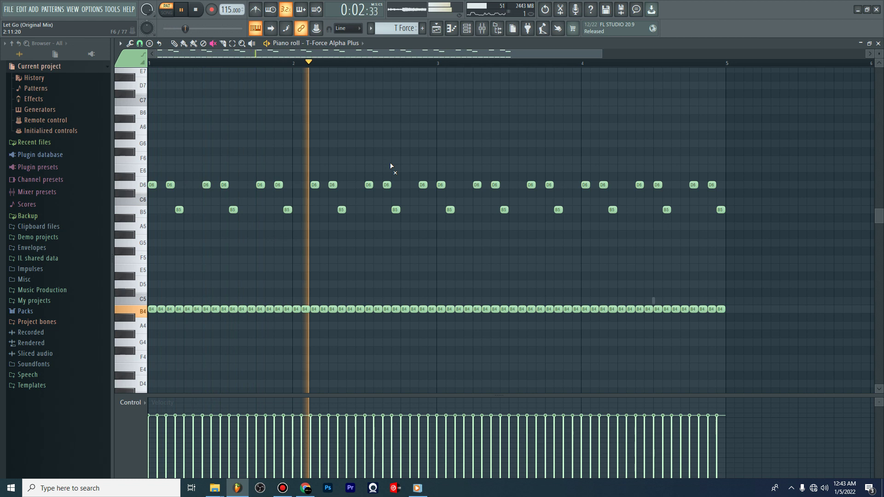
{"action": "left_click", "coordinate": [198, 10]}
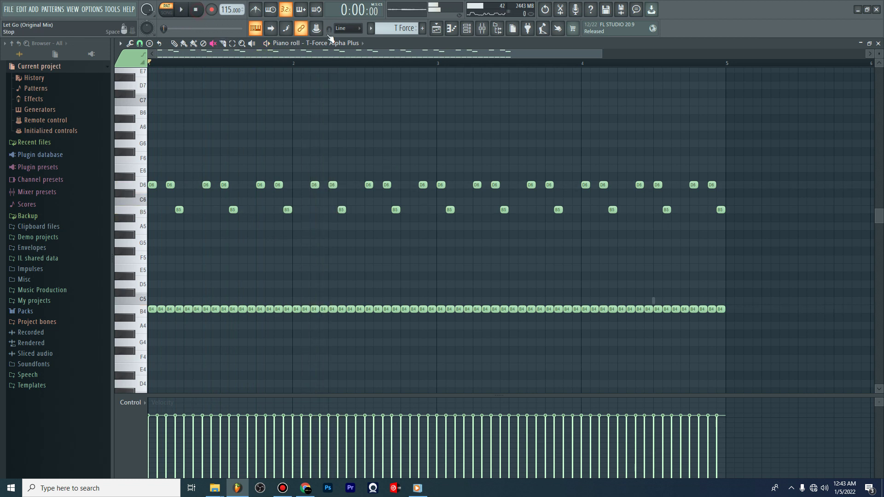
Open the mixer on the T-Force Alpha Plus insert and inspect its Fruity parametric EQ 2
{"action": "left_click", "coordinate": [467, 33]}
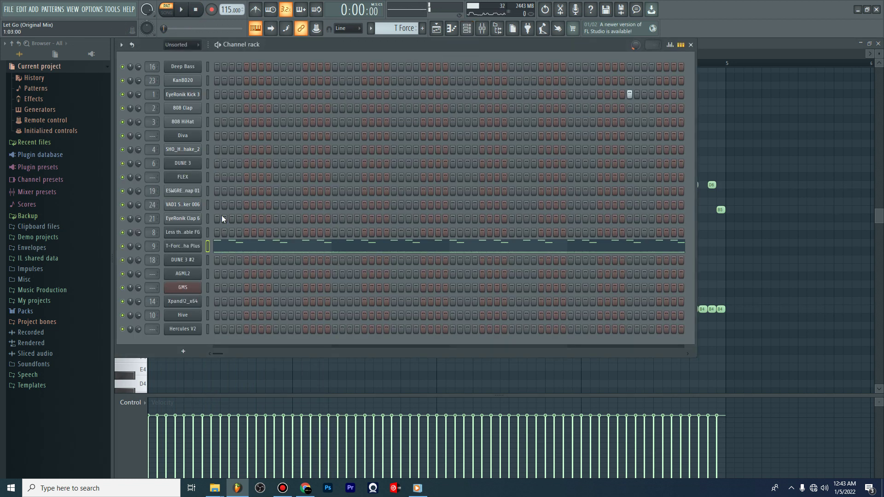
{"action": "left_click", "coordinate": [193, 248]}
{"action": "left_click", "coordinate": [483, 30]}
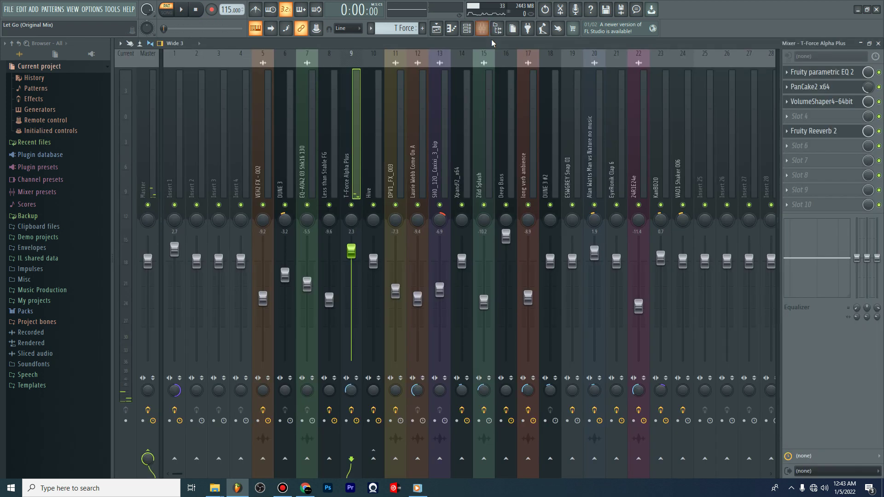
{"action": "left_click", "coordinate": [813, 73]}
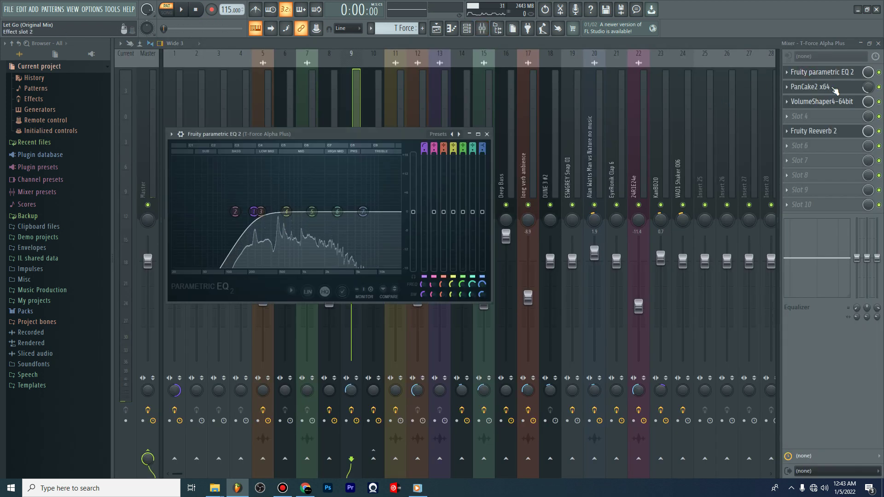
Open PanCake2 on the T-Force Alpha Plus insert and play the pattern to examine its panning curve
{"action": "left_click", "coordinate": [833, 87]}
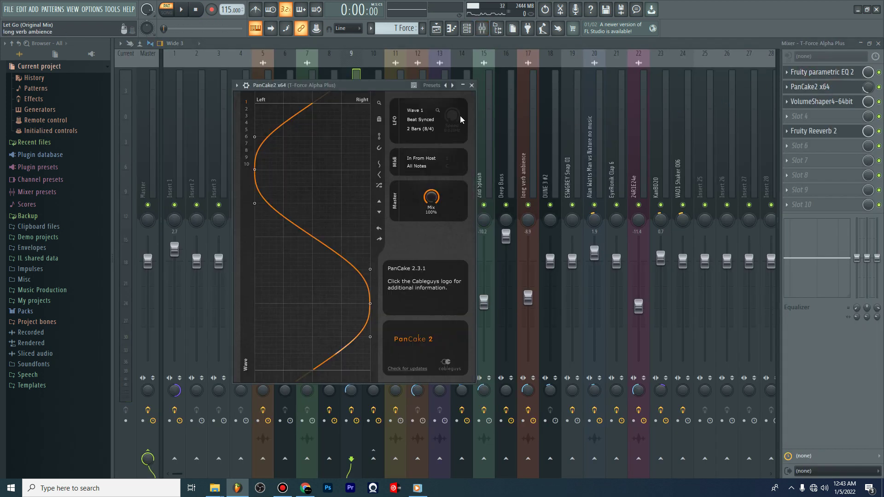
{"action": "left_click_drag", "start_coordinate": [373, 88], "coordinate": [341, 71]}
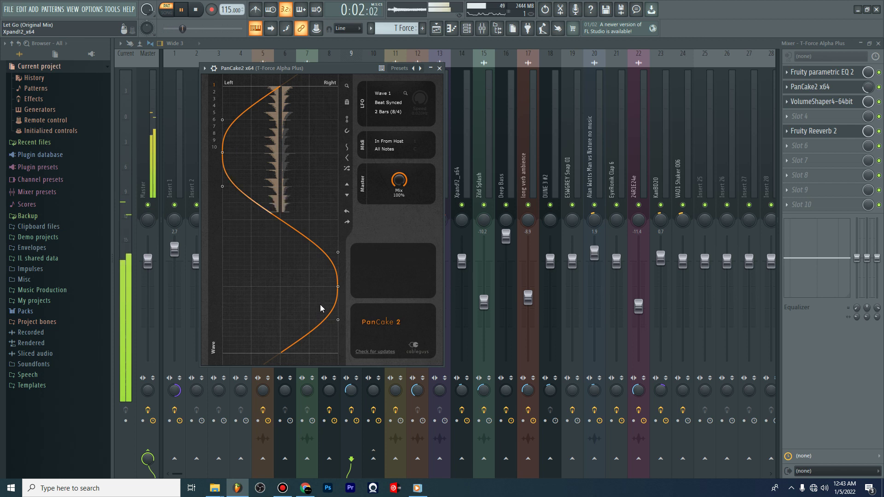
{"action": "key", "text": "space"}
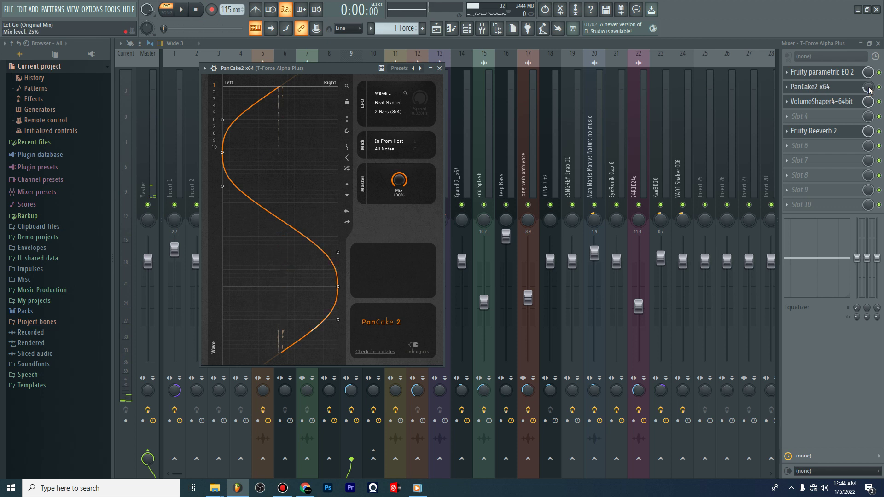
Play the pattern with PanCake2's mix level raised in its effect slot to demonstrate stronger panning, and stop playback
{"action": "key", "text": "space"}
{"action": "left_click_drag", "start_coordinate": [868, 88], "coordinate": [869, 81]}
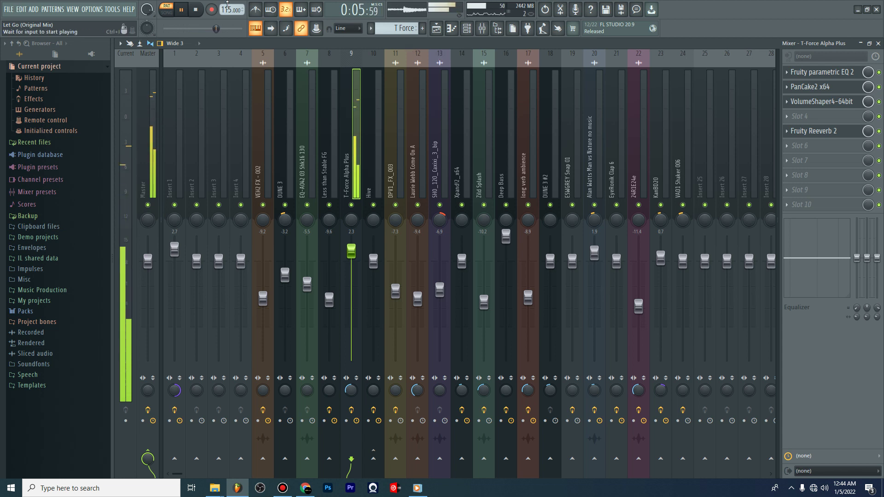
{"action": "left_click", "coordinate": [197, 9]}
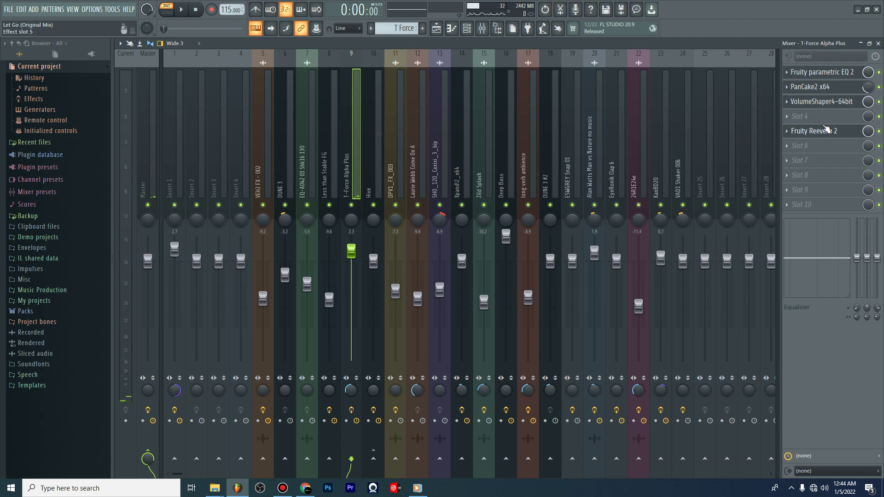
Inspect VolumeShaper4 and Fruity Reeverb 2 on the T-Force Alpha Plus insert, and return to the playlist
{"action": "left_click", "coordinate": [835, 106]}
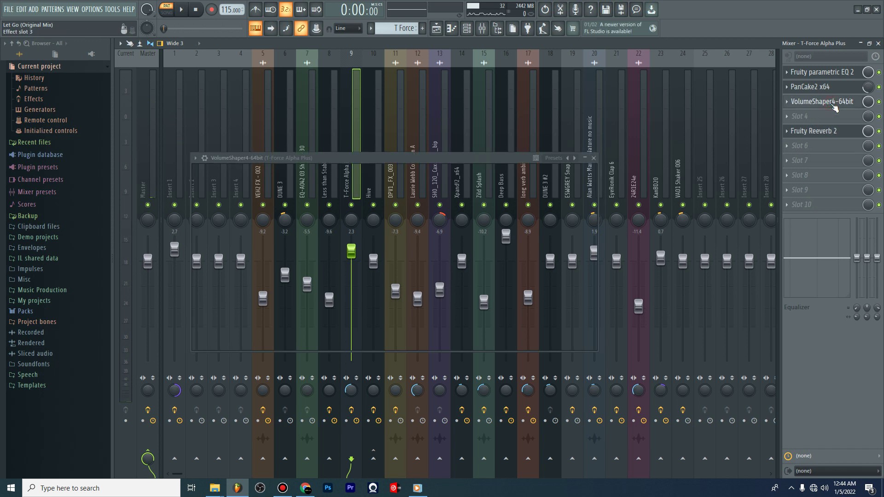
{"action": "left_click", "coordinate": [823, 133]}
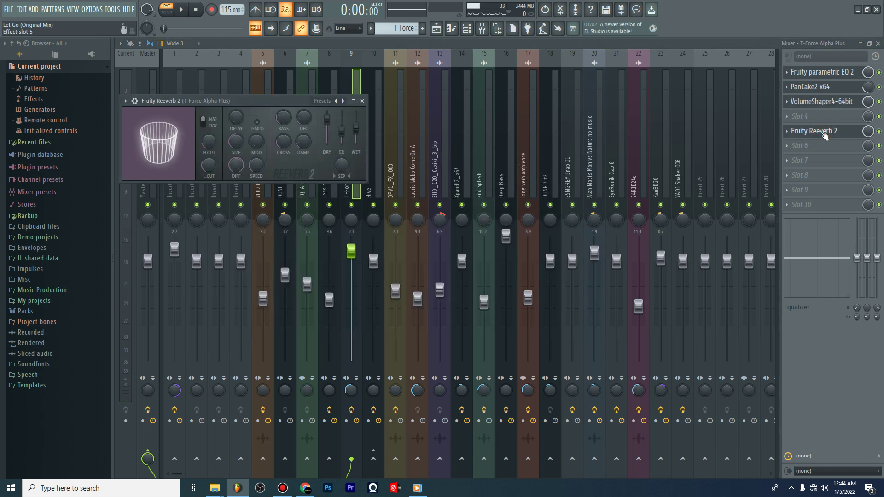
{"action": "left_click", "coordinate": [481, 28]}
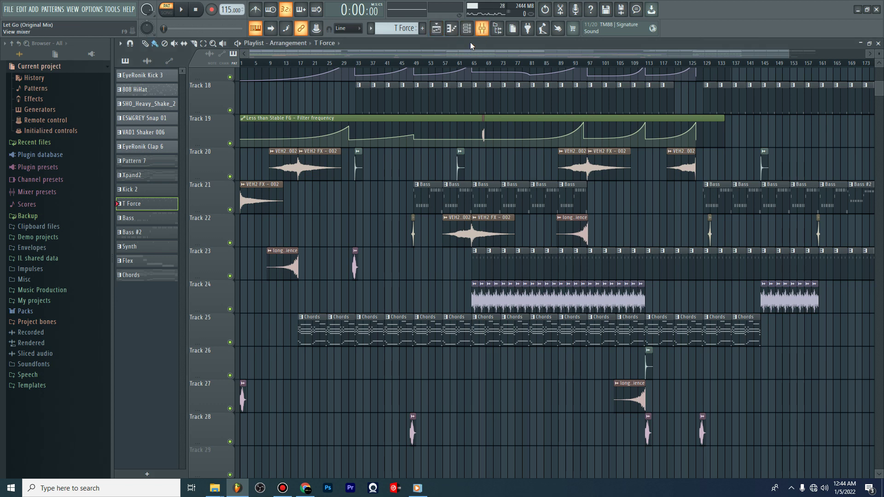
Reduce the playlist's track height slightly and open the EyeRonik Kick 3 clip from track 4 in the piano roll
{"action": "scroll", "coordinate": [571, 148], "scroll_direction": "up", "scroll_amount": 8}
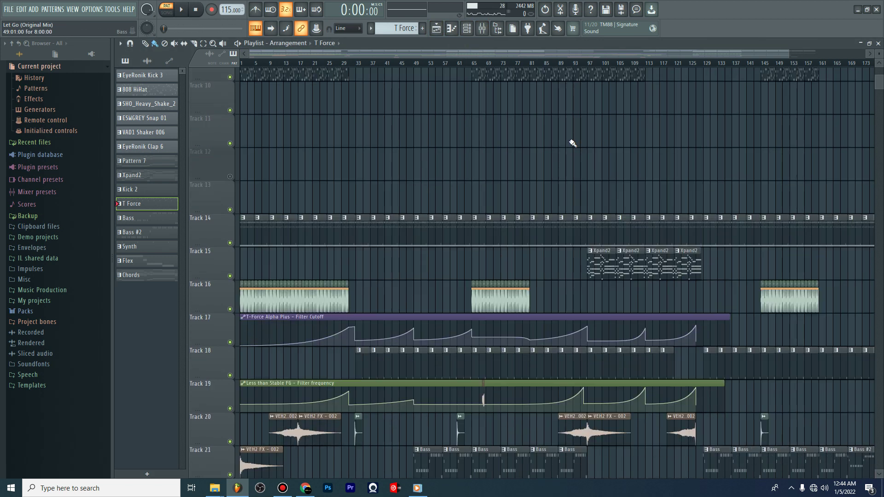
{"action": "left_click_drag", "start_coordinate": [880, 55], "coordinate": [881, 58]}
{"action": "scroll", "coordinate": [536, 182], "scroll_direction": "down", "scroll_amount": 5}
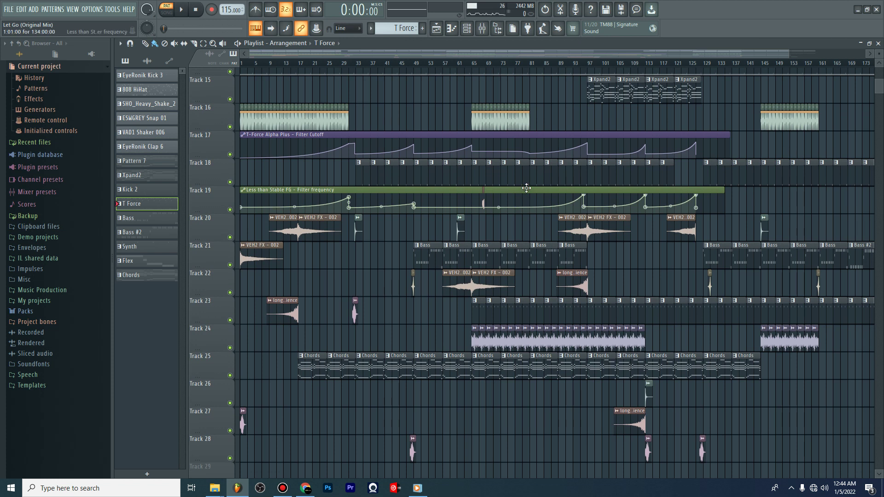
{"action": "scroll", "coordinate": [527, 188], "scroll_direction": "up", "scroll_amount": 3}
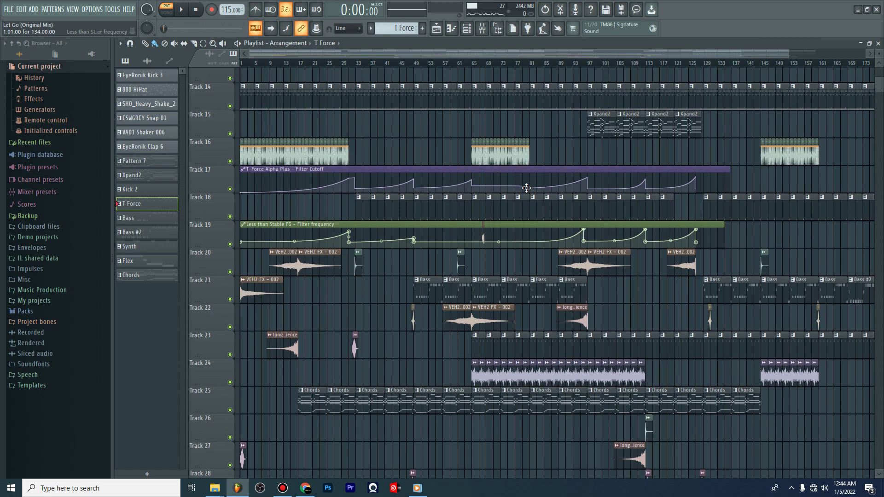
{"action": "scroll", "coordinate": [526, 188], "scroll_direction": "up", "scroll_amount": 6}
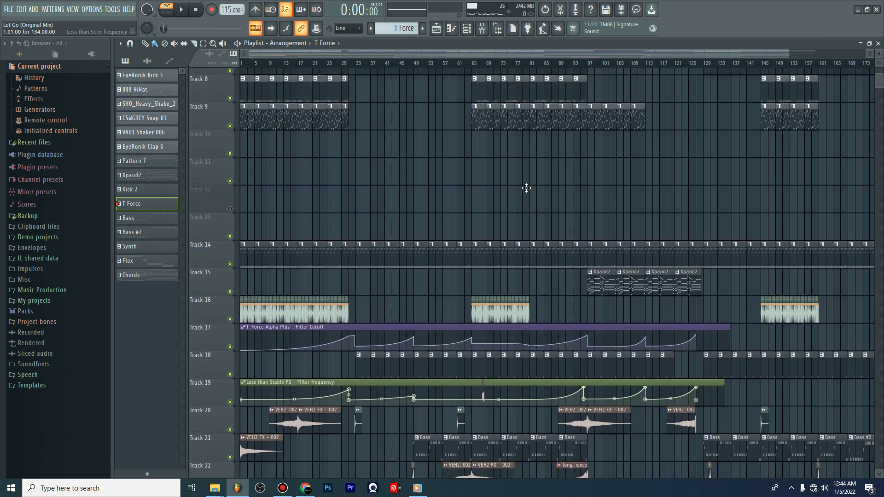
{"action": "scroll", "coordinate": [527, 186], "scroll_direction": "up", "scroll_amount": 5}
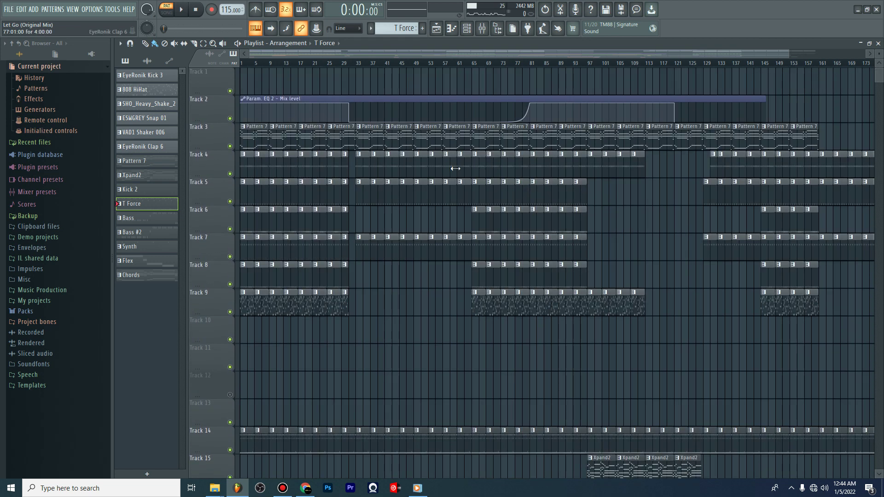
{"action": "double_click", "coordinate": [304, 166]}
Play the EyeRonik Kick 3 pattern, show its steps in the channel rack and return to the playlist
{"action": "key", "text": "space"}
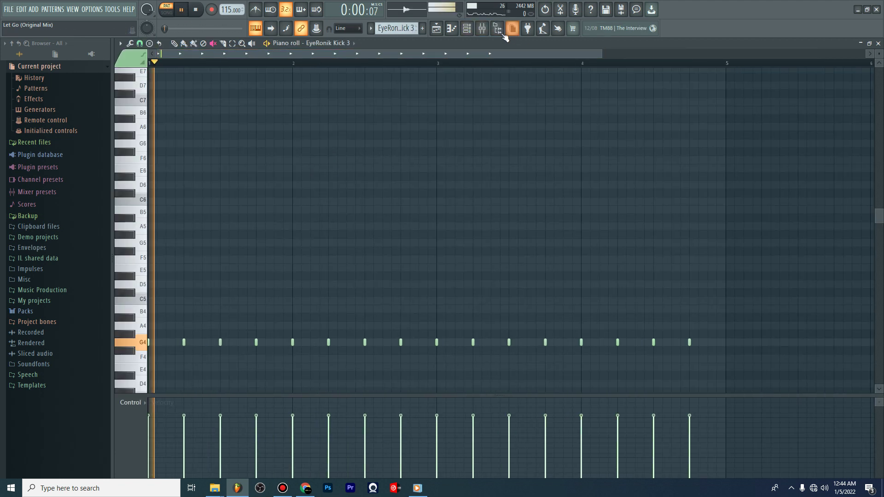
{"action": "left_click", "coordinate": [470, 30]}
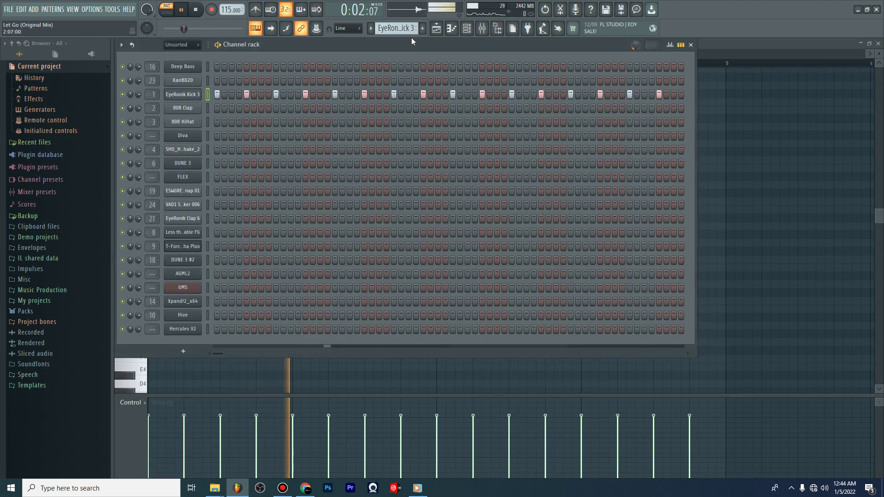
{"action": "left_click", "coordinate": [436, 29]}
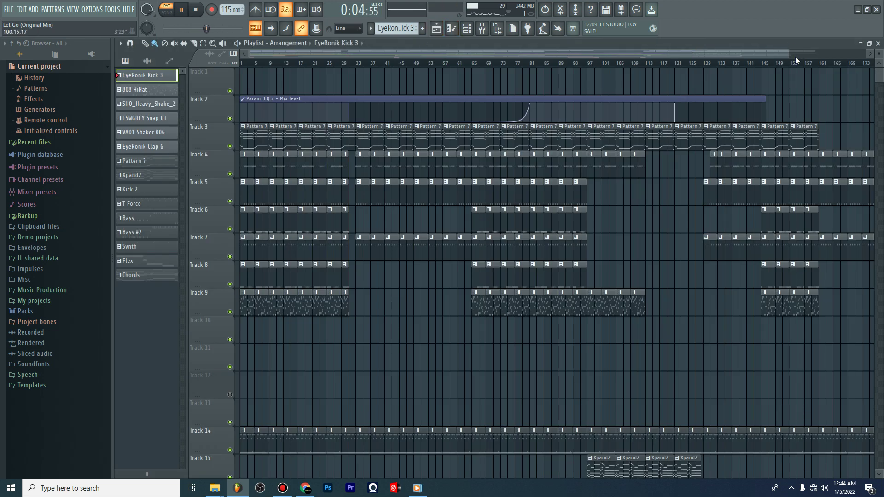
Locate the EyeRonik Kick 3 channel in the channel rack while its pattern plays and show its mixer insert
{"action": "left_click_drag", "start_coordinate": [788, 52], "coordinate": [753, 56]}
{"action": "left_click_drag", "start_coordinate": [879, 55], "coordinate": [883, 52]}
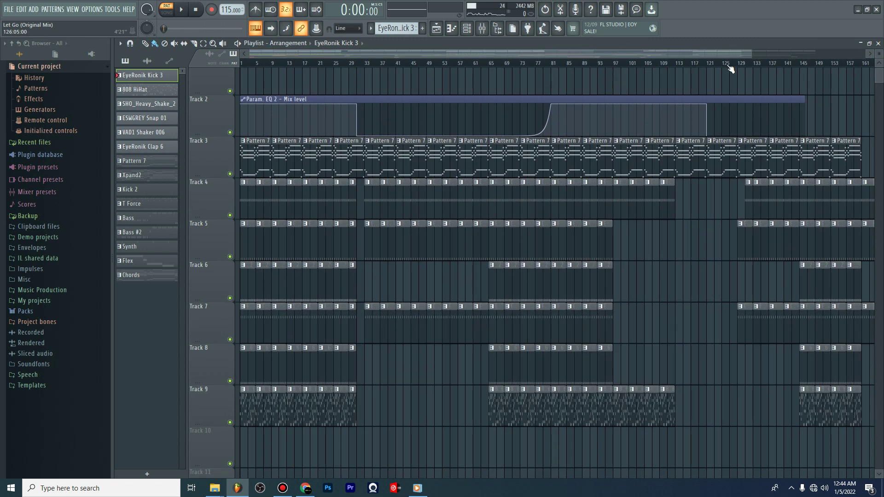
{"action": "scroll", "coordinate": [499, 98], "scroll_direction": "down", "scroll_amount": 3}
{"action": "scroll", "coordinate": [499, 99], "scroll_direction": "up", "scroll_amount": 4}
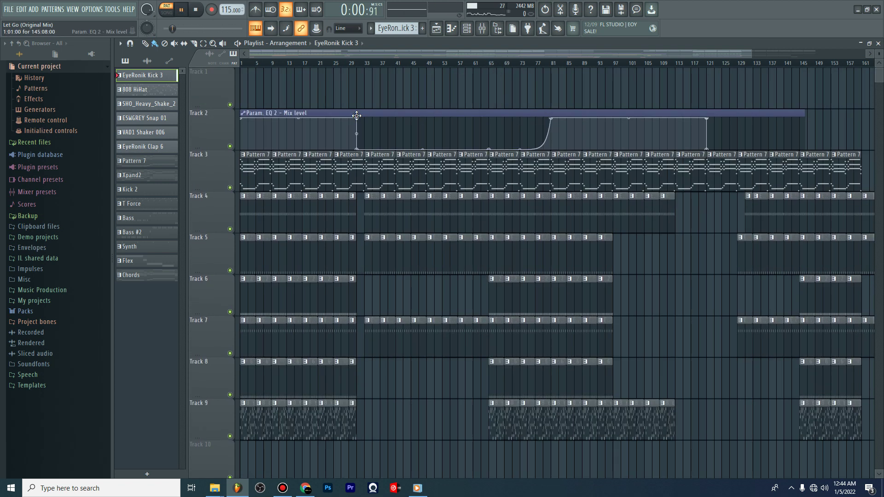
{"action": "left_click", "coordinate": [468, 29]}
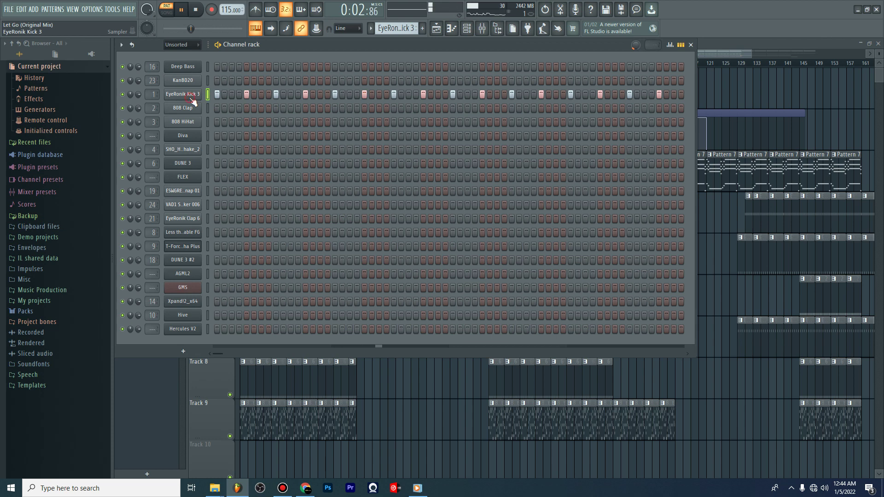
{"action": "left_click", "coordinate": [189, 97]}
{"action": "left_click", "coordinate": [482, 30]}
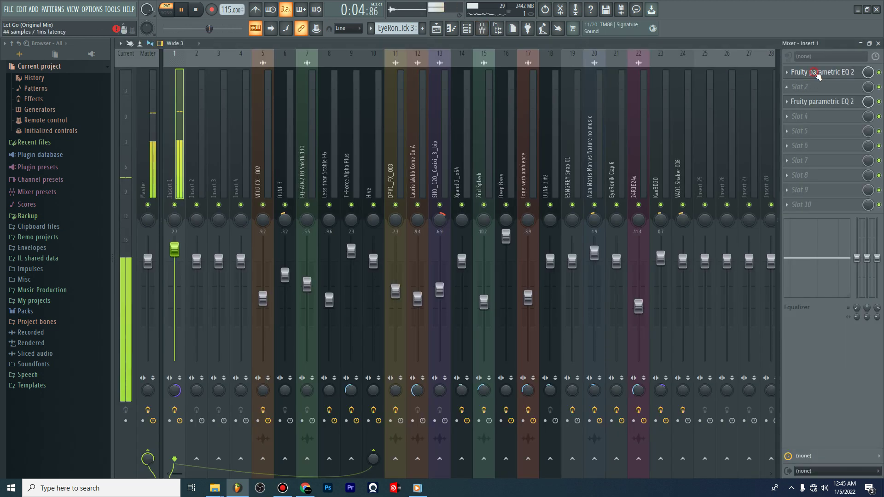
Inspect both Fruity parametric EQ 2 effects on Insert 1, toggle the second one's slot, return to the playlist and stop playback
{"action": "left_click", "coordinate": [817, 75]}
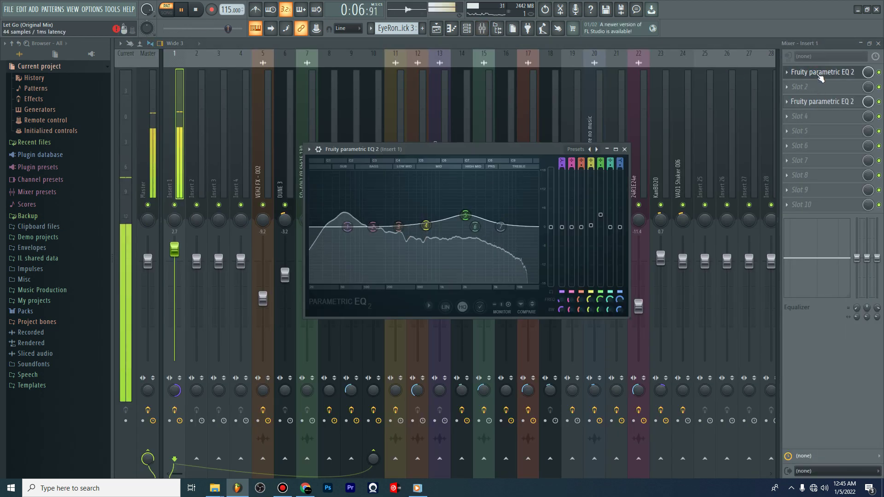
{"action": "left_click", "coordinate": [817, 75]}
{"action": "left_click", "coordinate": [817, 104]}
{"action": "left_click", "coordinate": [818, 104]}
{"action": "left_click", "coordinate": [817, 104]}
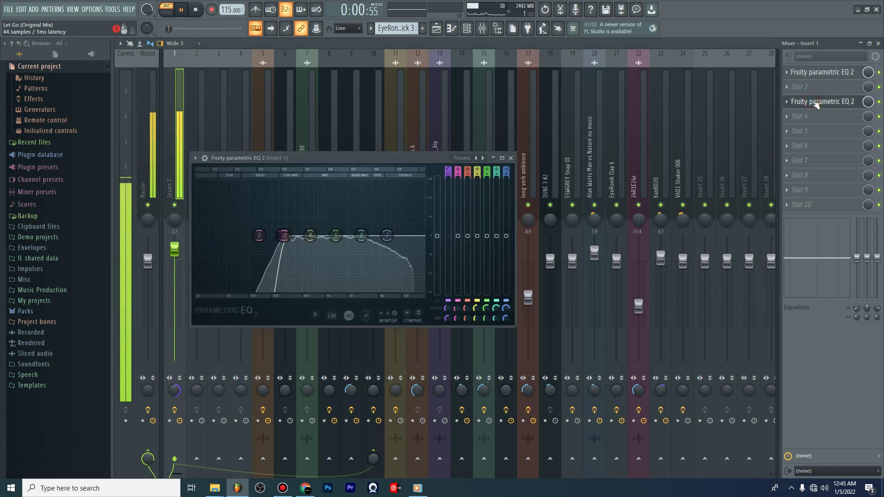
{"action": "left_click", "coordinate": [880, 102]}
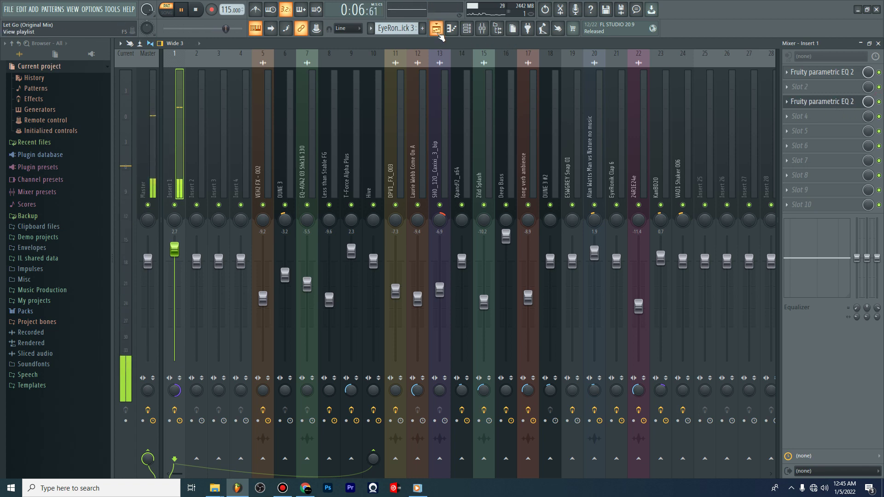
{"action": "key", "text": "F5"}
{"action": "key", "text": "space"}
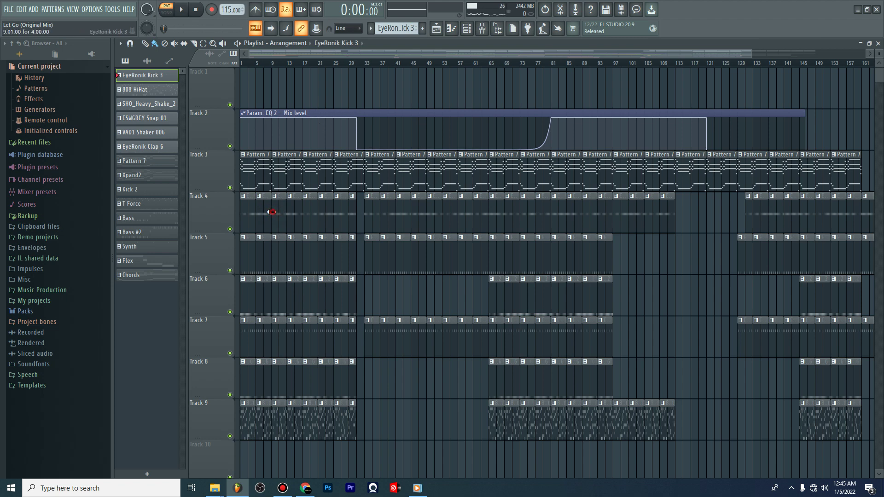
Show the EyeRonik Kick 3 pattern in the piano roll and channel rack, and return to the playlist
{"action": "key", "text": "F7"}
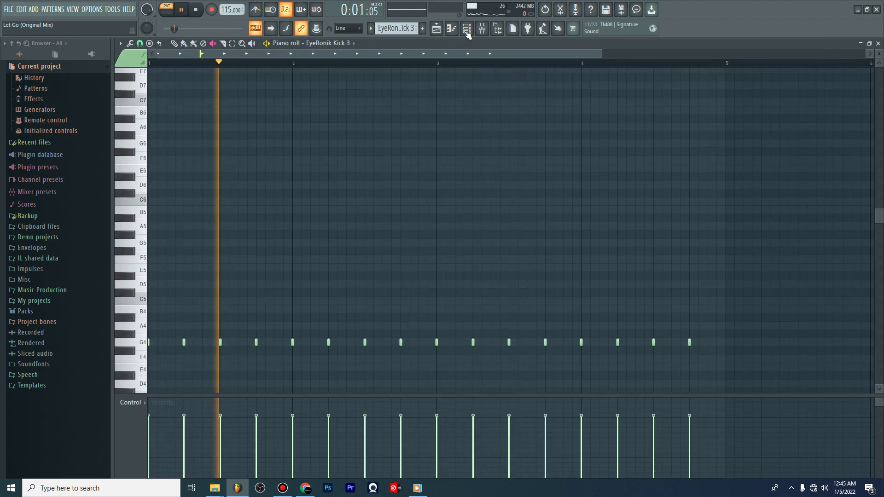
{"action": "key", "text": "F6"}
{"action": "key", "text": "F5"}
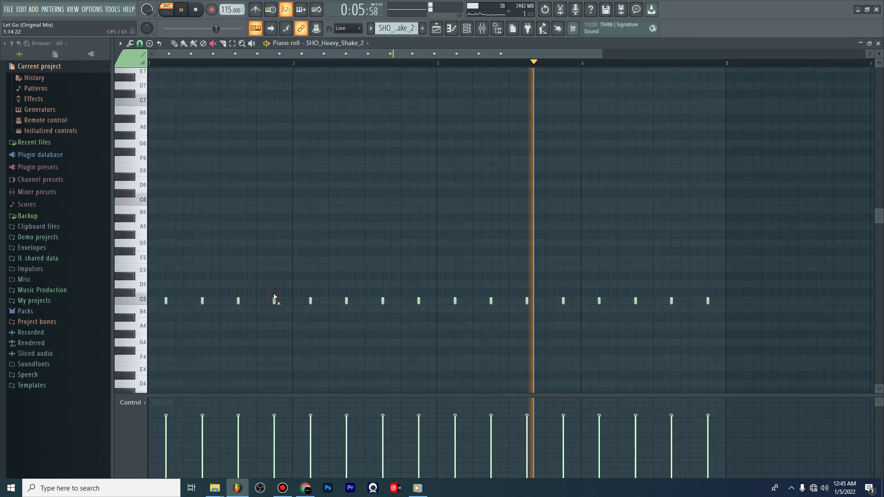
Review the SHO_Heavy_Shake_2 pattern in the piano roll and channel rack, stop its playback and return to the playlist
{"action": "double_click", "coordinate": [273, 294]}
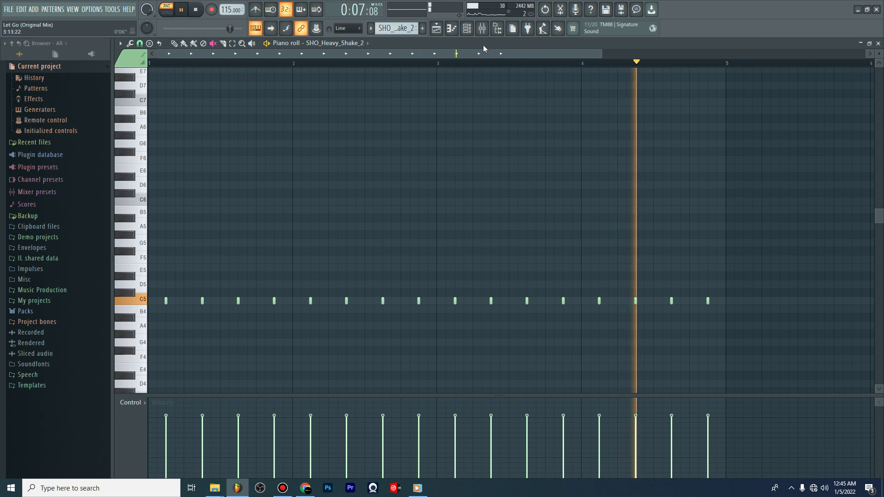
{"action": "key", "text": "F6"}
{"action": "key", "text": "space"}
{"action": "left_click", "coordinate": [466, 28]}
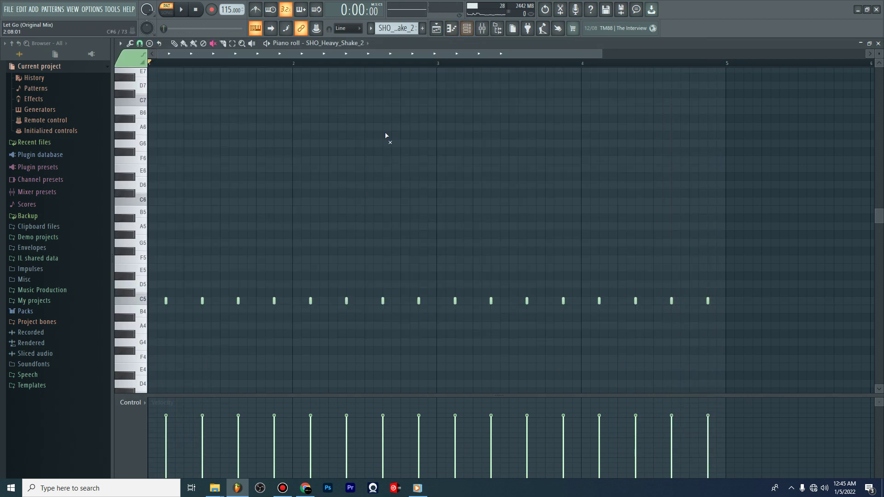
{"action": "left_click", "coordinate": [468, 31]}
{"action": "left_click", "coordinate": [437, 30]}
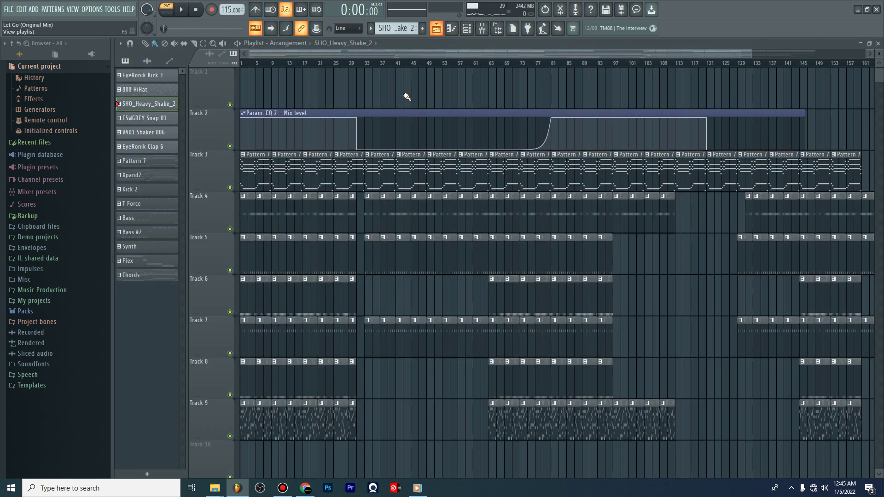
Play the ESWGREY Snap 01 pattern in the piano roll, check its steps in the channel rack and return to the playlist
{"action": "scroll", "coordinate": [385, 142], "scroll_direction": "down", "scroll_amount": 5}
{"action": "key", "text": "F7"}
{"action": "key", "text": "space"}
{"action": "left_click_drag", "start_coordinate": [504, 56], "coordinate": [368, 54]}
{"action": "left_click", "coordinate": [468, 31]}
{"action": "key", "text": "space"}
{"action": "left_click", "coordinate": [437, 34]}
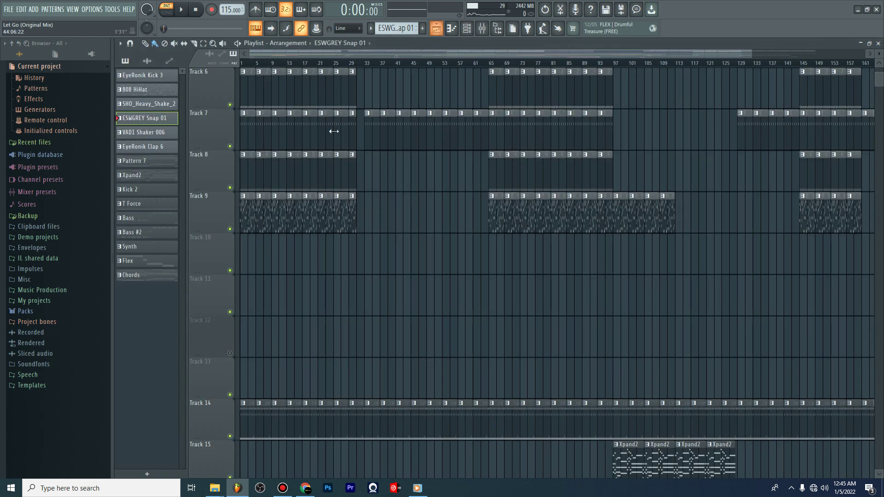
Review the VAD1 Shaker 006 pattern's notes in the piano roll and its steps in the channel rack, and return to the playlist
{"action": "key", "text": "F7"}
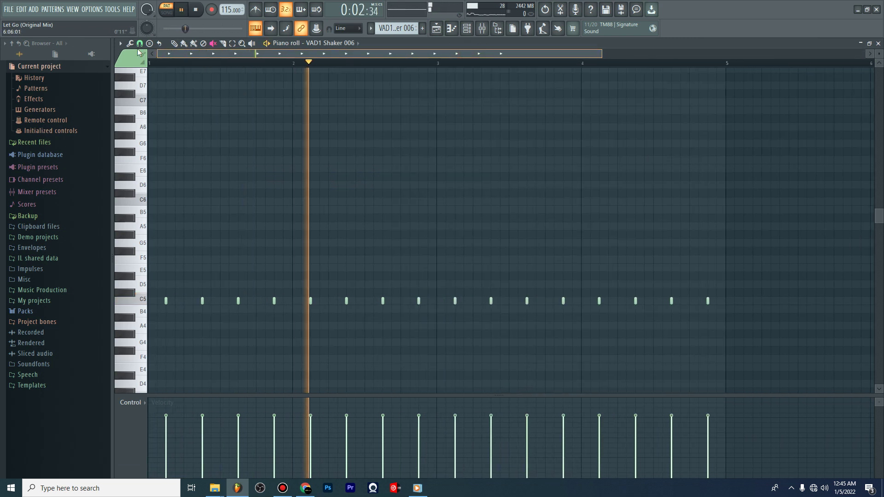
{"action": "key", "text": "space"}
{"action": "left_click", "coordinate": [466, 30]}
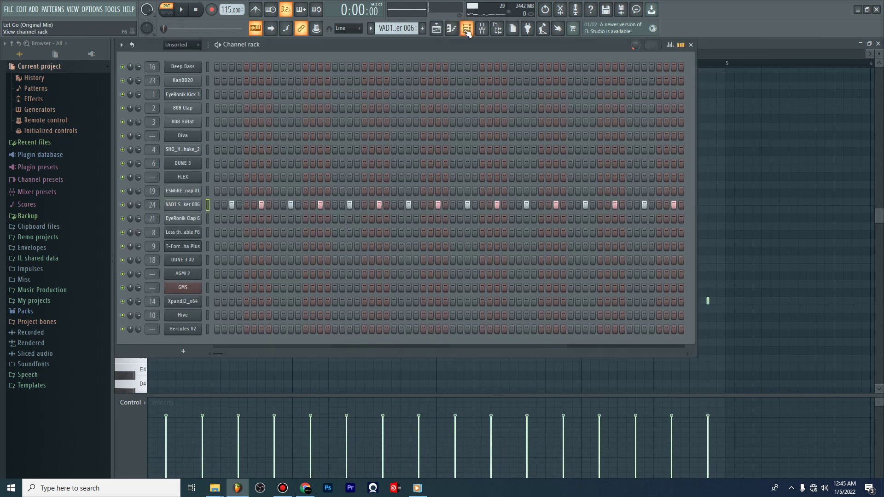
{"action": "left_click", "coordinate": [438, 30]}
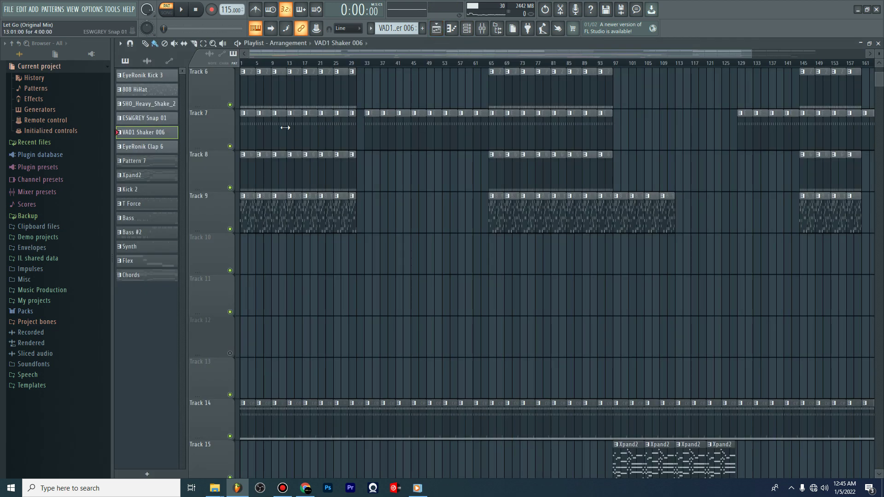
Open the SHO_Heavy_Shake_2 pattern in the channel rack and play it with the VAD1 Shaker 006 channel muted
{"action": "double_click", "coordinate": [288, 93]}
{"action": "key", "text": "space"}
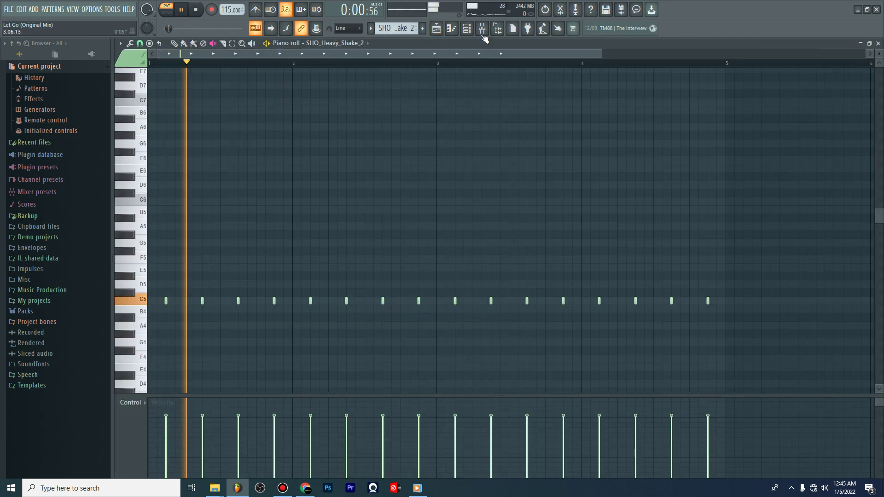
{"action": "left_click", "coordinate": [467, 30]}
{"action": "key", "text": "space"}
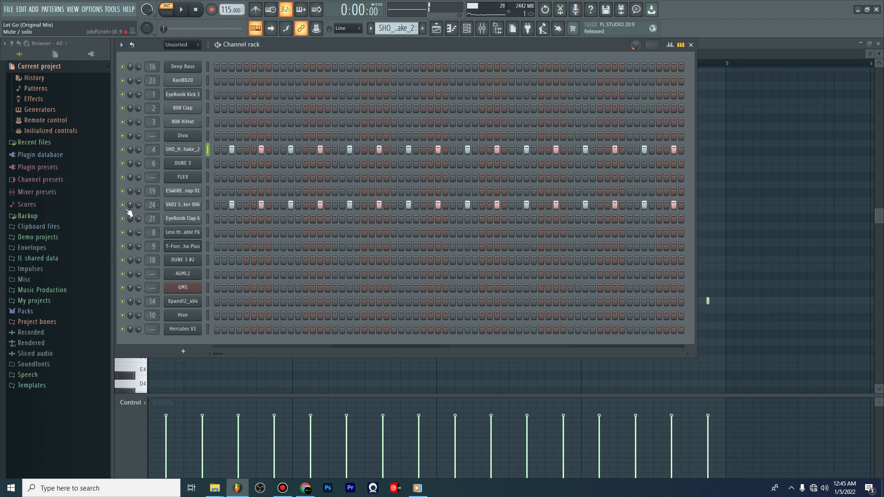
{"action": "left_click", "coordinate": [122, 205]}
{"action": "key", "text": "space"}
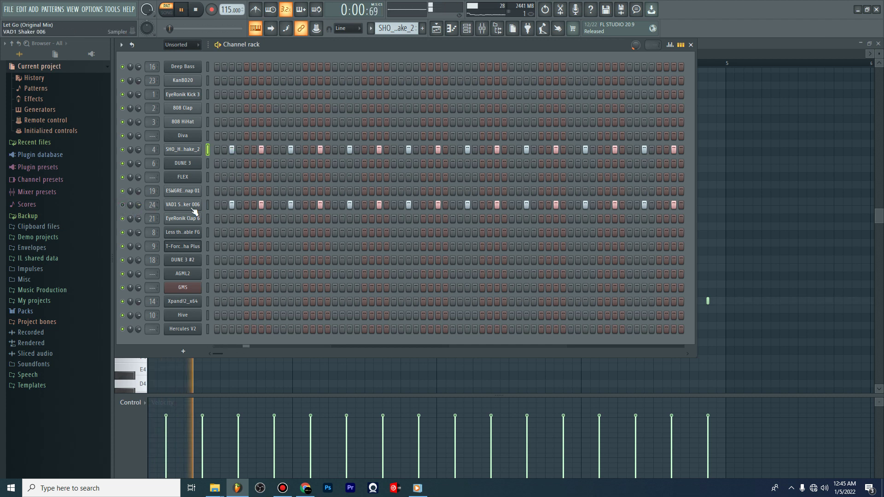
Clear the VAD1 Shaker 006 steps from the SHO_Heavy_Shake_2 pattern, return to the playlist and stop playback
{"action": "left_click_drag", "start_coordinate": [232, 206], "coordinate": [674, 201]}
{"action": "left_click", "coordinate": [436, 28]}
{"action": "key", "text": "space"}
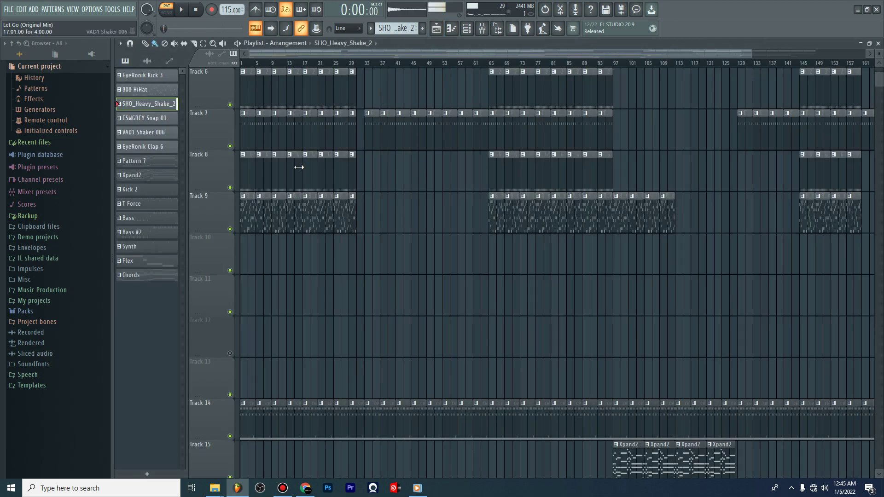
Open the 808 HiHat clip from track 9 in the piano roll, play the whole pattern and return to the playlist
{"action": "left_click_drag", "start_coordinate": [753, 54], "coordinate": [743, 55]}
{"action": "left_click", "coordinate": [881, 64]}
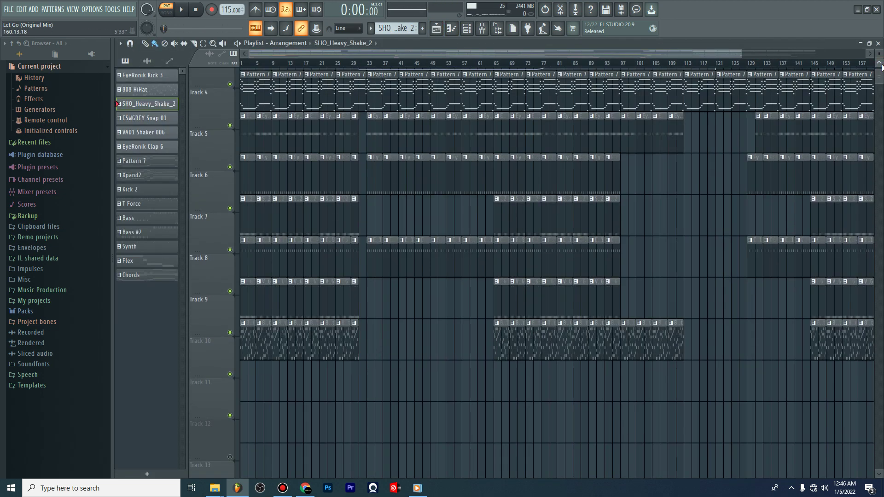
{"action": "left_click", "coordinate": [880, 65]}
{"action": "left_click_drag", "start_coordinate": [880, 54], "coordinate": [880, 53]}
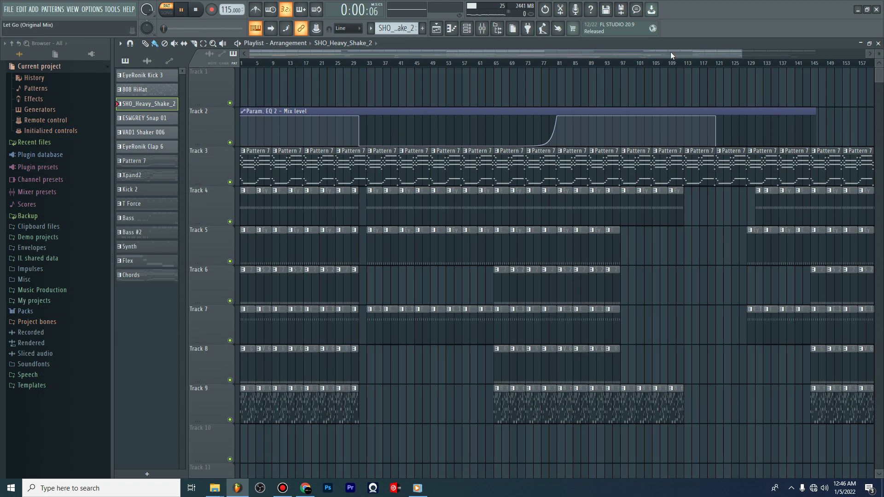
{"action": "left_click_drag", "start_coordinate": [740, 54], "coordinate": [622, 54]}
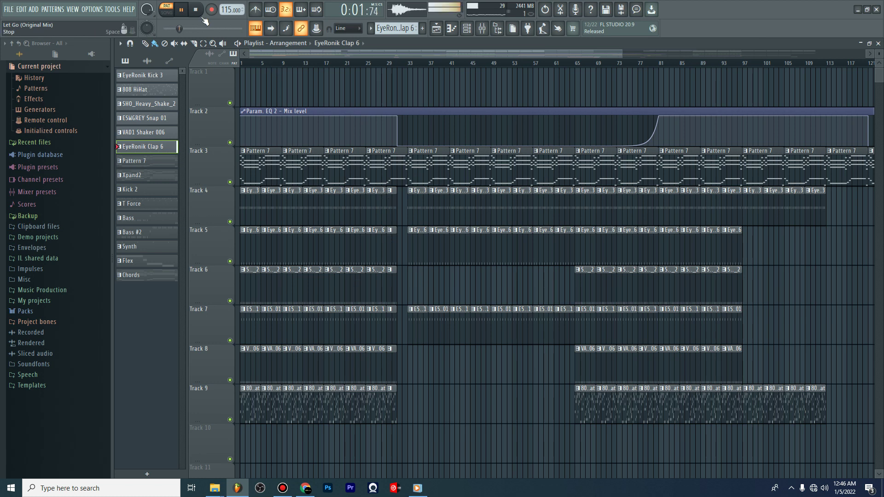
{"action": "double_click", "coordinate": [341, 421]}
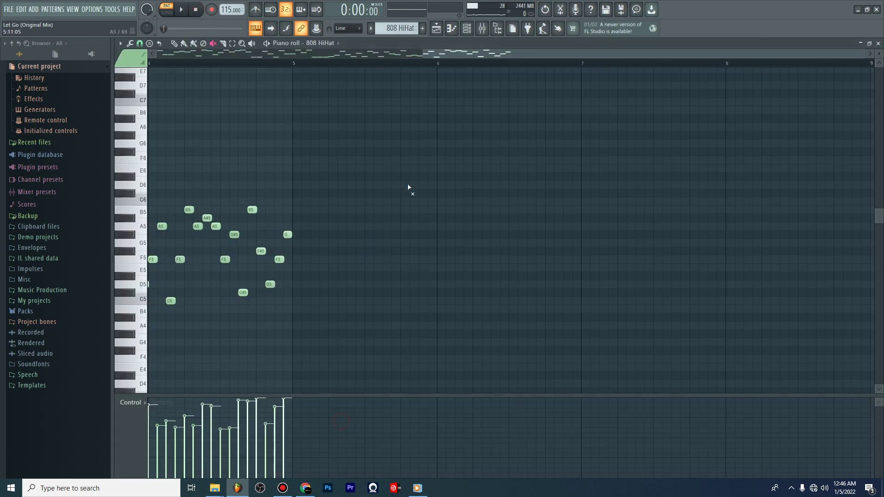
{"action": "left_click_drag", "start_coordinate": [522, 56], "coordinate": [157, 57]}
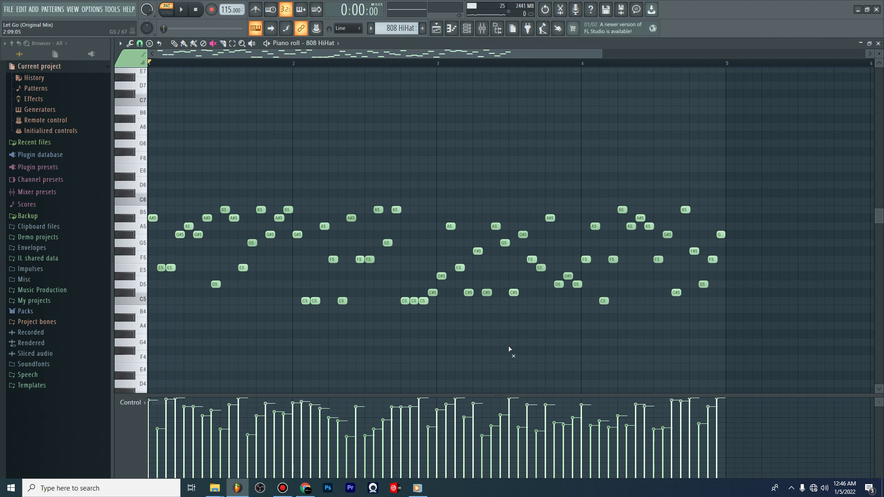
{"action": "key", "text": "space"}
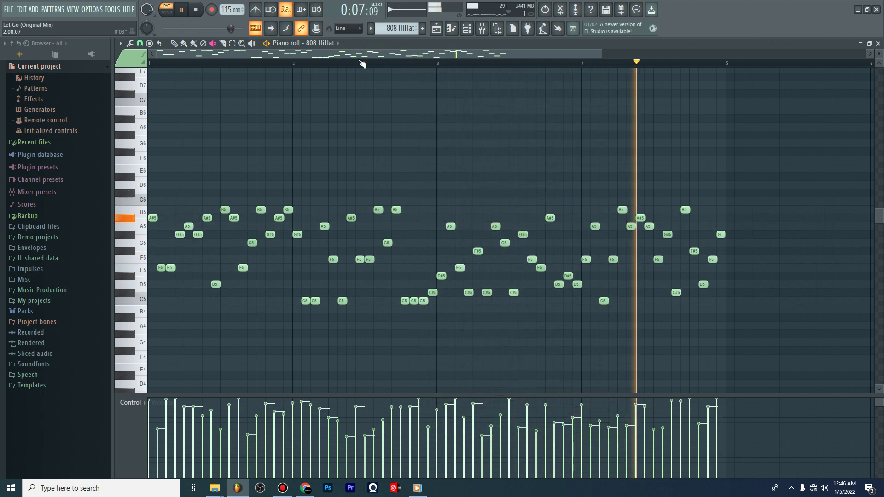
{"action": "key", "text": "space"}
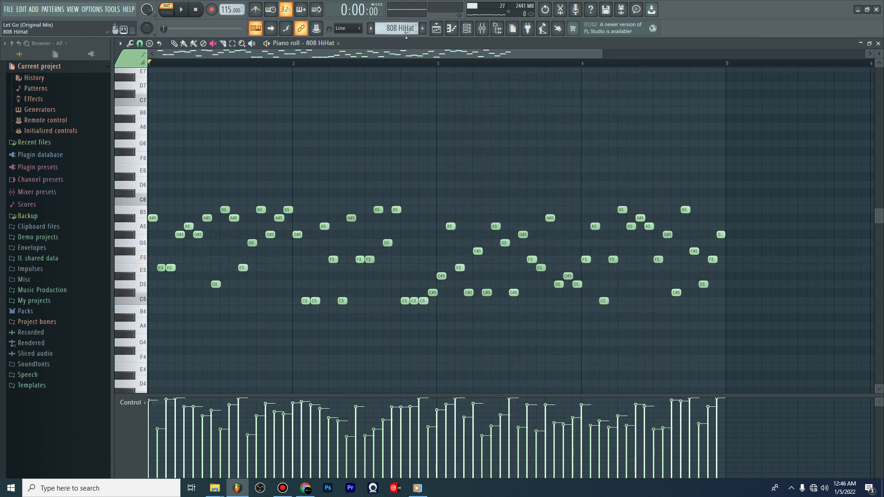
{"action": "left_click", "coordinate": [437, 29]}
Mute playlist tracks 16 and 3 and switch playback to song mode to hear the drum tracks together
{"action": "scroll", "coordinate": [282, 251], "scroll_direction": "down", "scroll_amount": 6}
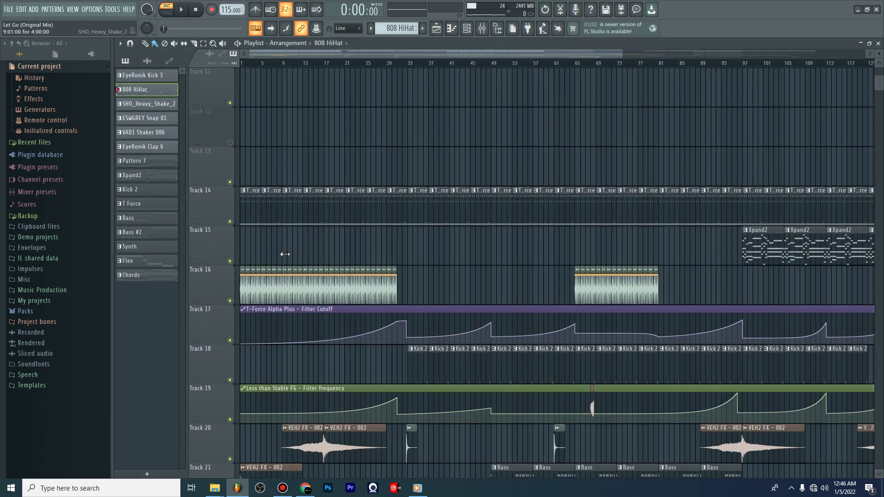
{"action": "scroll", "coordinate": [231, 210], "scroll_direction": "up", "scroll_amount": 5}
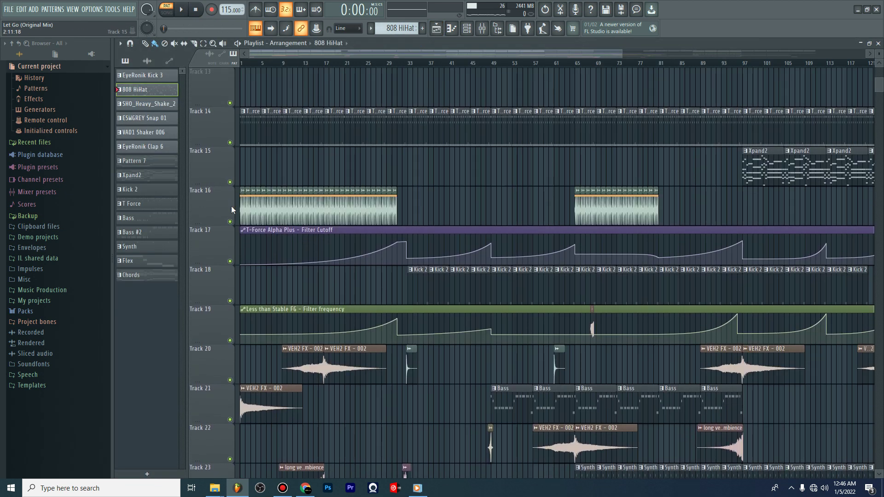
{"action": "left_click", "coordinate": [230, 221]}
{"action": "scroll", "coordinate": [235, 146], "scroll_direction": "up", "scroll_amount": 12}
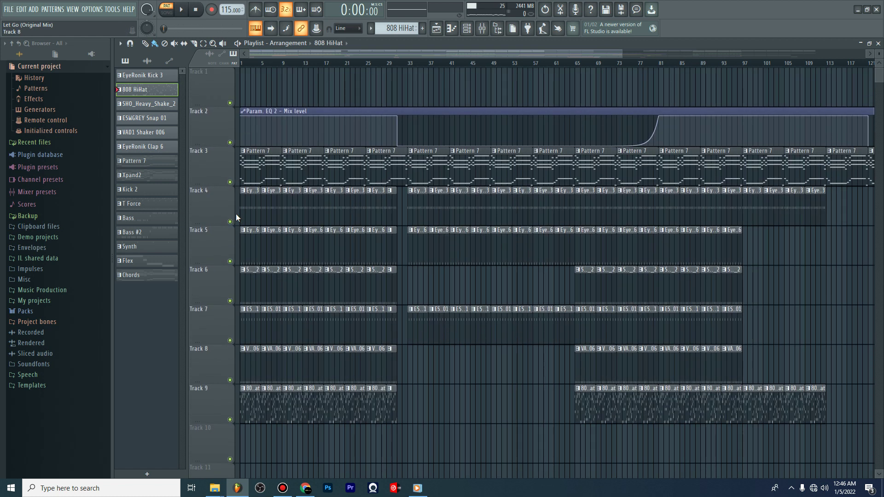
{"action": "left_click", "coordinate": [229, 182]}
{"action": "left_click", "coordinate": [167, 11]}
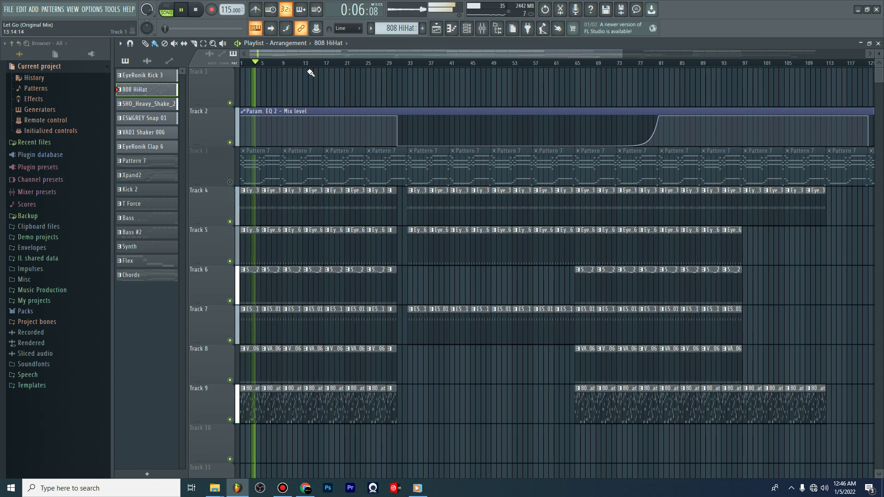
During song playback, check the track 8 VAD1 Shaker 006 clip in the piano roll and channel rack, and return to the playlist
{"action": "double_click", "coordinate": [262, 374]}
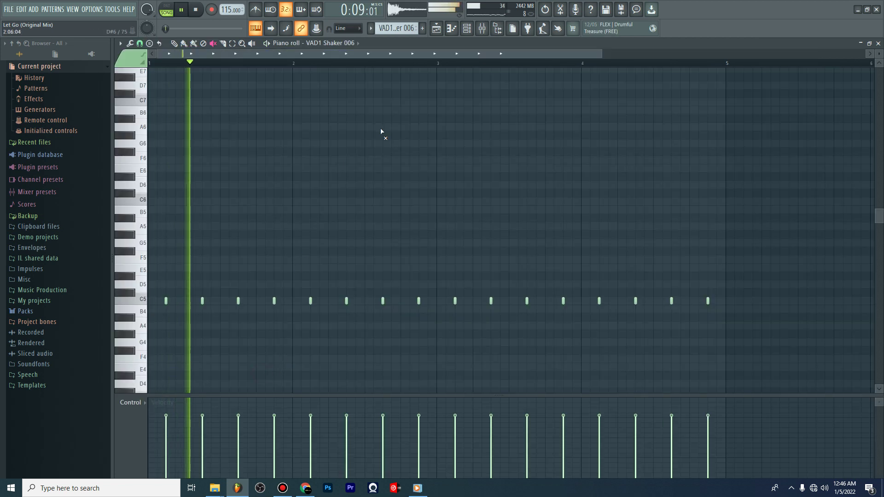
{"action": "left_click", "coordinate": [470, 29]}
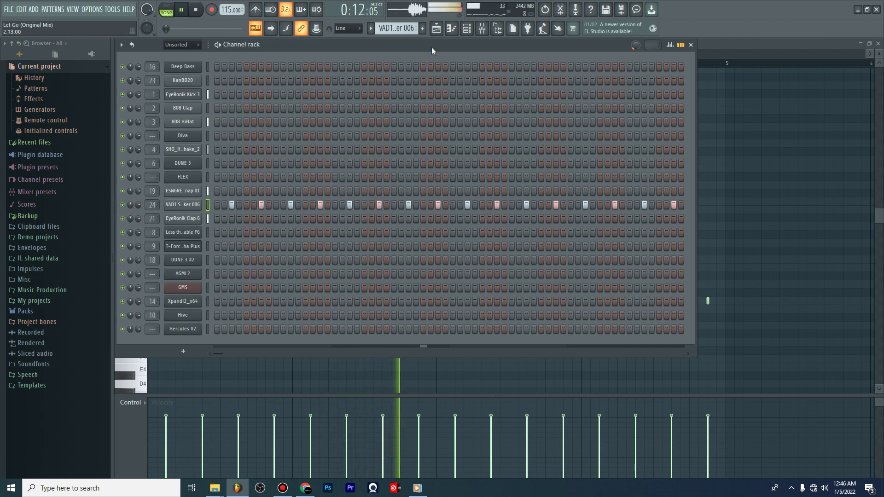
{"action": "left_click", "coordinate": [437, 28]}
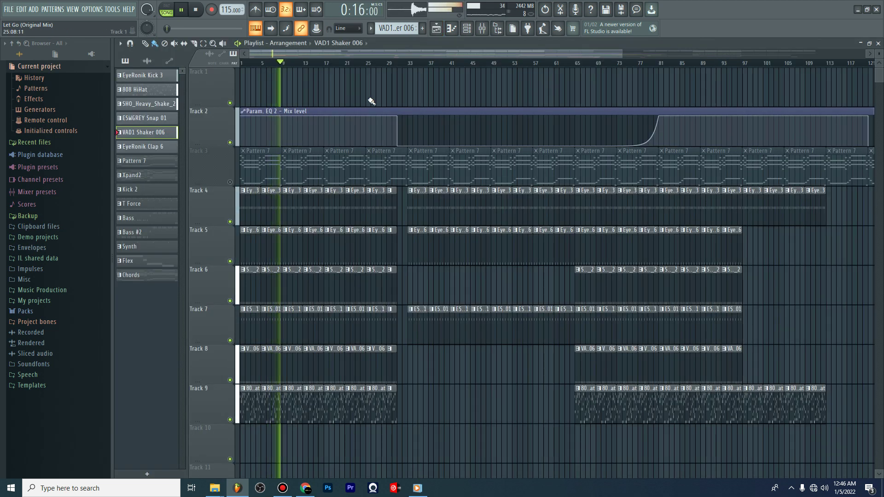
Stop the song playback and unmute playlist tracks 3, 14 and 16
{"action": "scroll", "coordinate": [371, 101], "scroll_direction": "down", "scroll_amount": 10}
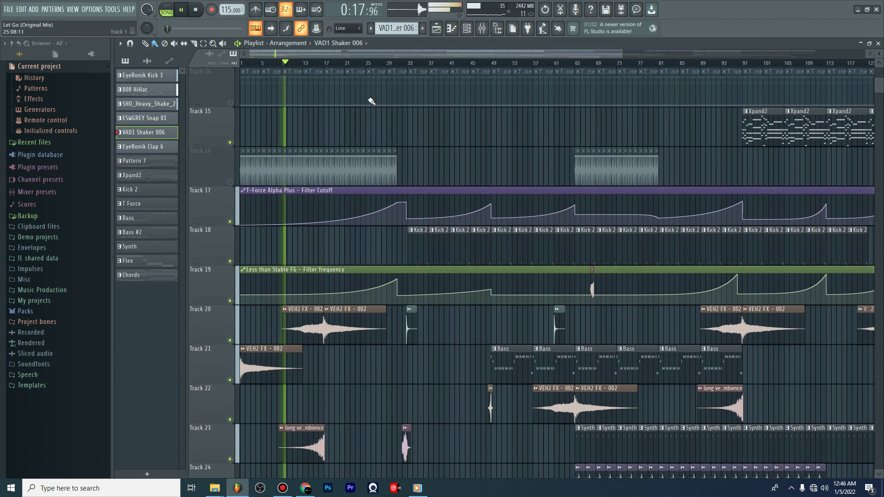
{"action": "scroll", "coordinate": [371, 100], "scroll_direction": "down", "scroll_amount": 8}
{"action": "scroll", "coordinate": [369, 98], "scroll_direction": "up", "scroll_amount": 5}
{"action": "key", "text": "space"}
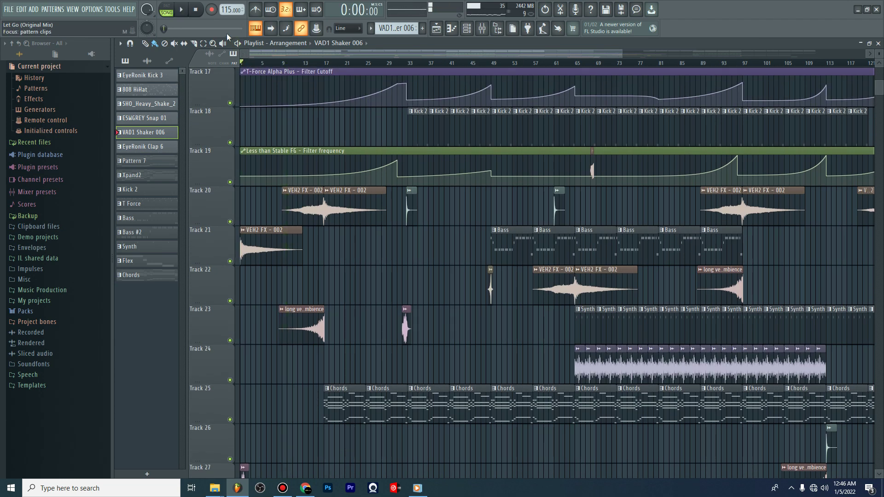
{"action": "scroll", "coordinate": [355, 211], "scroll_direction": "up", "scroll_amount": 8}
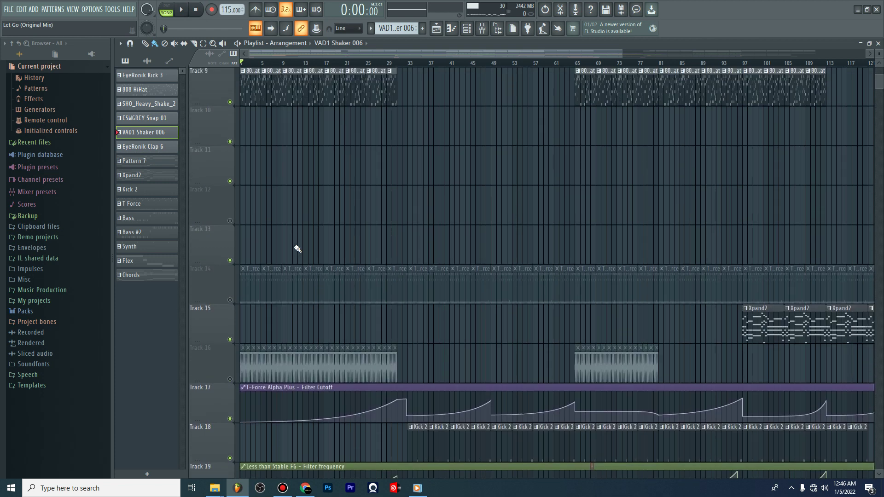
{"action": "scroll", "coordinate": [422, 206], "scroll_direction": "up", "scroll_amount": 8}
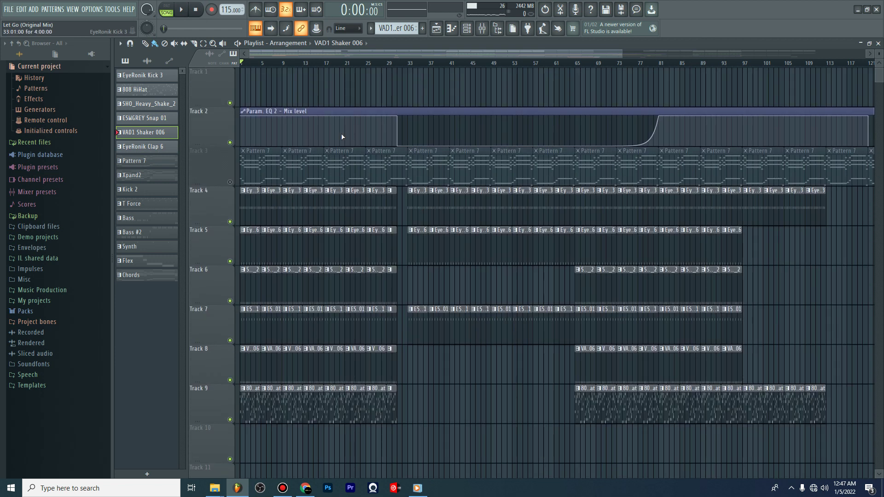
{"action": "left_click", "coordinate": [230, 182]}
{"action": "scroll", "coordinate": [384, 187], "scroll_direction": "down", "scroll_amount": 13}
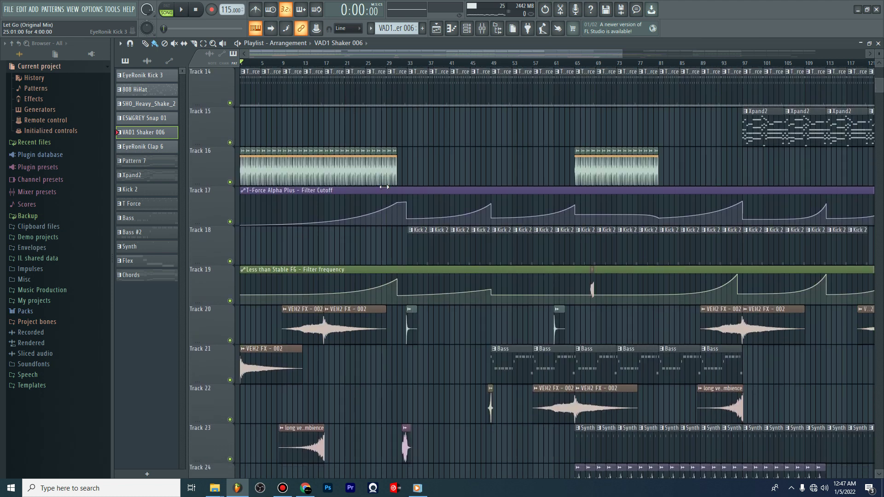
Open the Chords clip from track 25 in the piano roll and bring all of its notes into view
{"action": "scroll", "coordinate": [384, 187], "scroll_direction": "down", "scroll_amount": 9}
{"action": "double_click", "coordinate": [339, 172]}
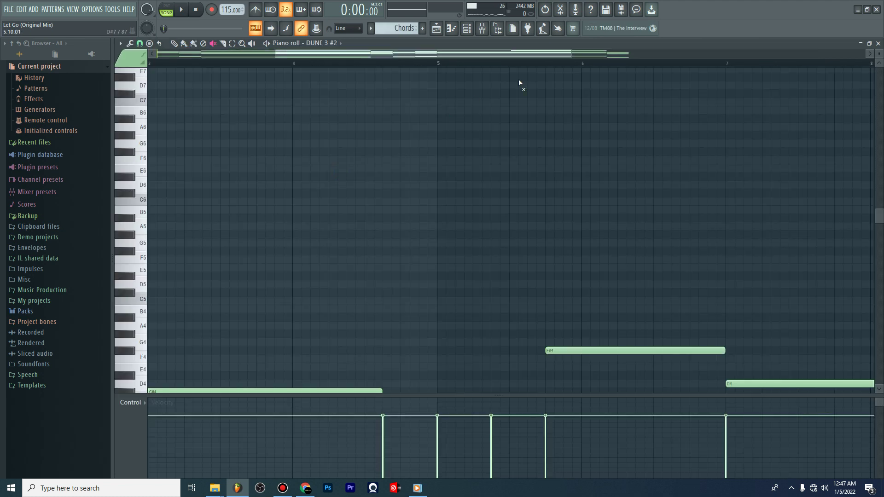
{"action": "scroll", "coordinate": [547, 69], "scroll_direction": "down", "scroll_amount": 4}
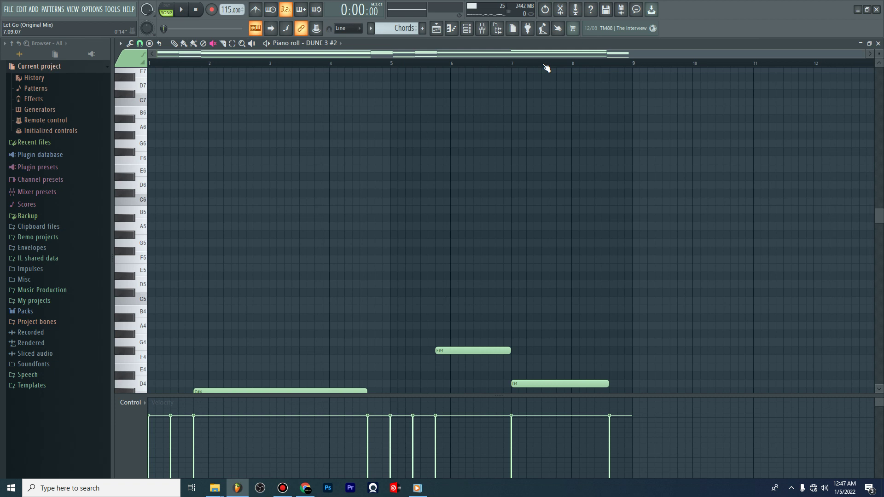
{"action": "left_click_drag", "start_coordinate": [882, 54], "coordinate": [882, 49]}
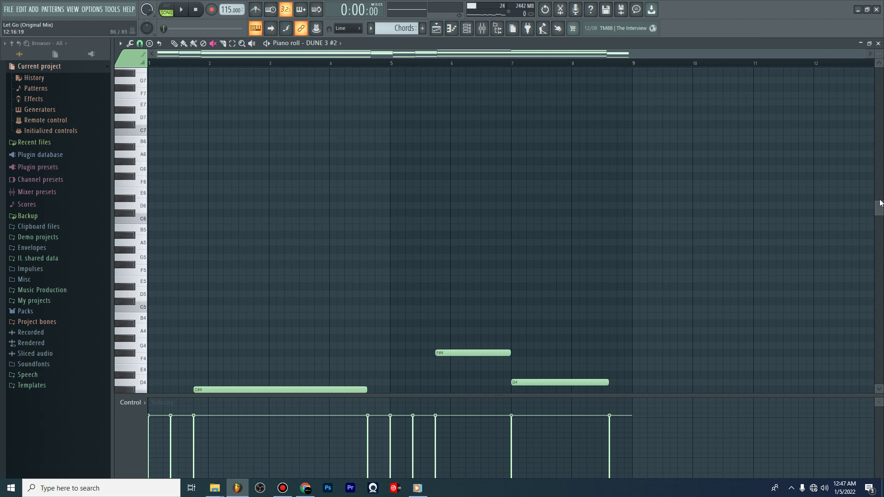
{"action": "left_click_drag", "start_coordinate": [881, 210], "coordinate": [877, 318]}
{"action": "left_click_drag", "start_coordinate": [878, 55], "coordinate": [879, 49]}
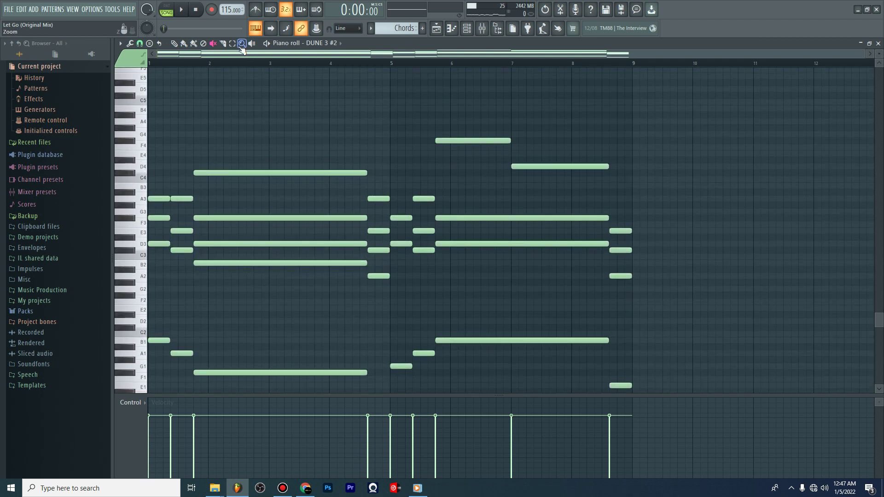
Mark the upper notes of the chords, clear the selection and play the Chords pattern in pattern mode
{"action": "left_click_drag", "start_coordinate": [539, 114], "coordinate": [183, 200], "text": "ctrl"}
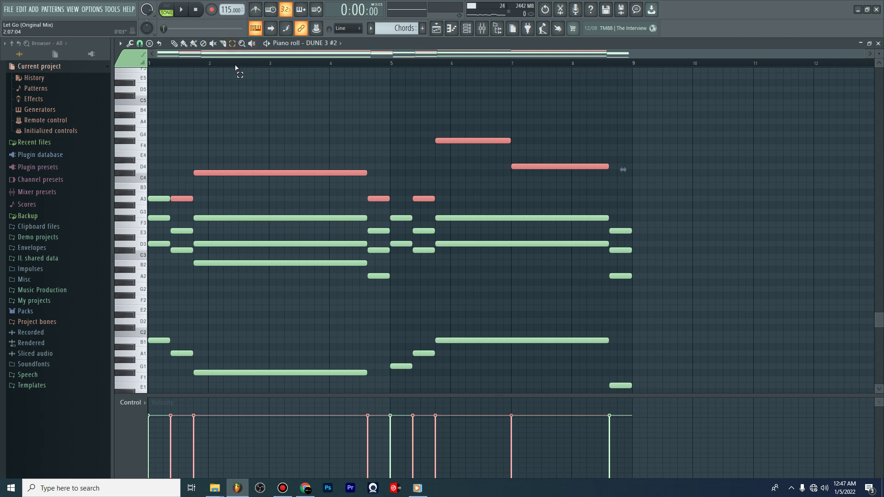
{"action": "left_click", "coordinate": [311, 104]}
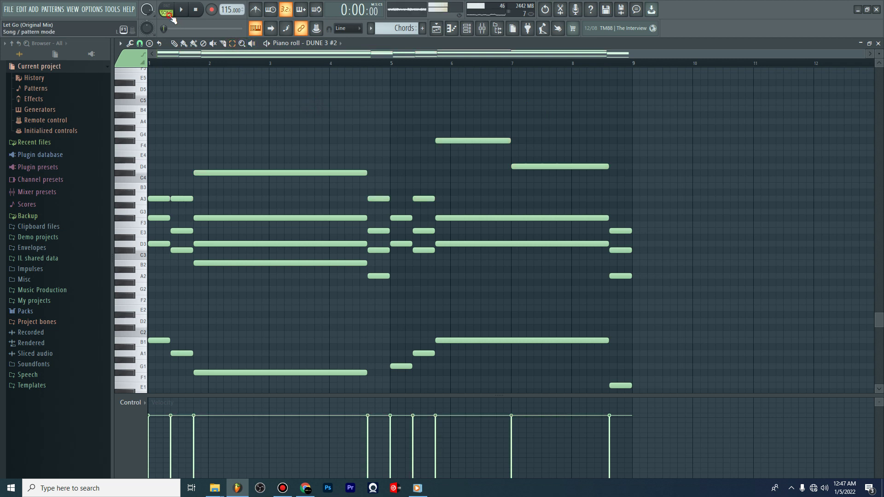
{"action": "key", "text": "space"}
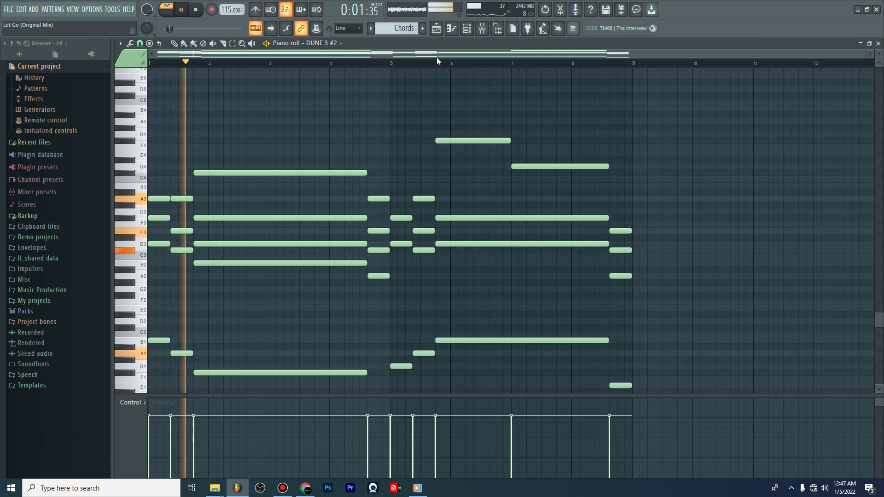
{"action": "scroll", "coordinate": [446, 148], "scroll_direction": "down", "scroll_amount": 5}
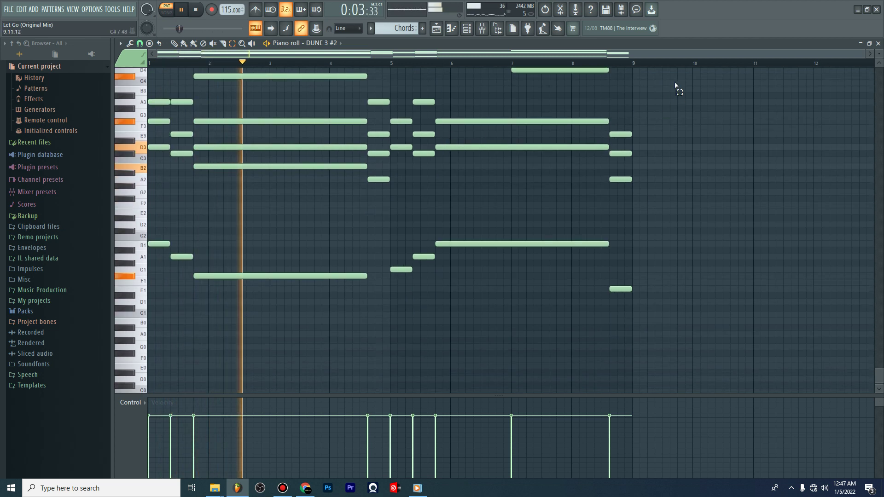
{"action": "scroll", "coordinate": [677, 85], "scroll_direction": "down", "scroll_amount": 4}
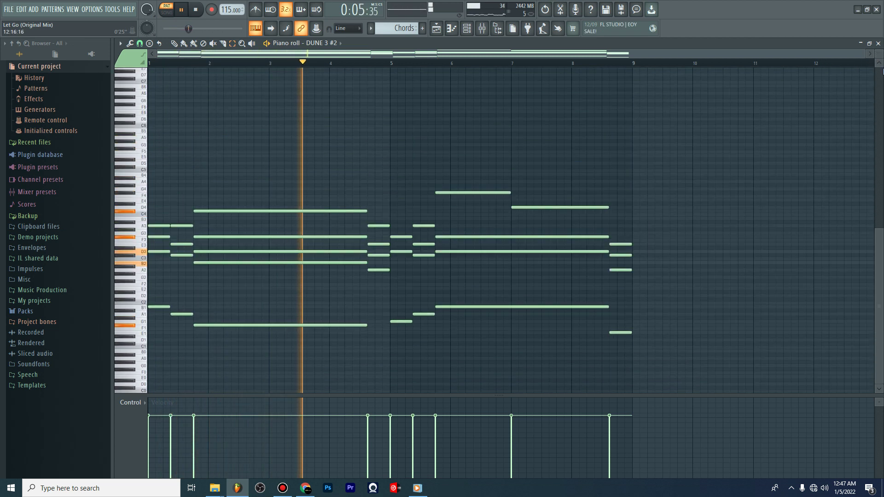
{"action": "scroll", "coordinate": [841, 177], "scroll_direction": "up", "scroll_amount": 1}
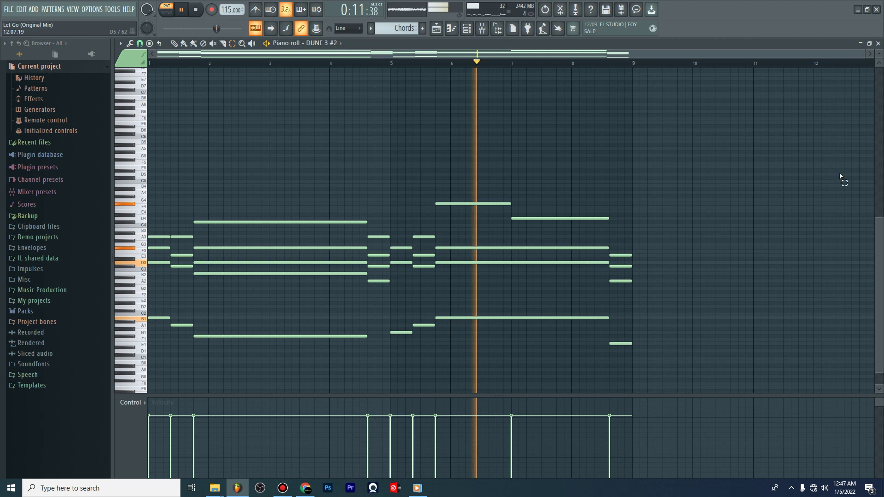
{"action": "key", "text": "space"}
Show the DUNE 3 #2 synth from the channel rack while the Chords pattern plays, return to the playlist and stop playback
{"action": "key", "text": "F6"}
{"action": "left_click", "coordinate": [188, 260]}
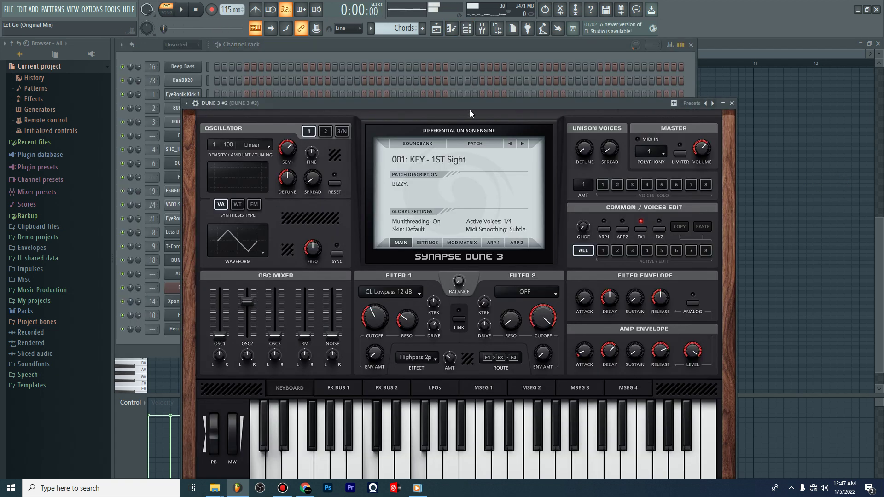
{"action": "left_click_drag", "start_coordinate": [479, 103], "coordinate": [518, 83]}
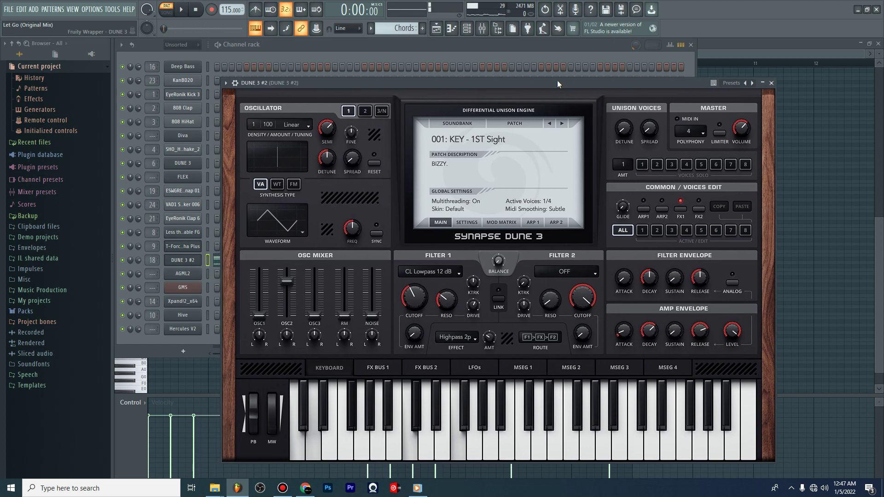
{"action": "key", "text": "space"}
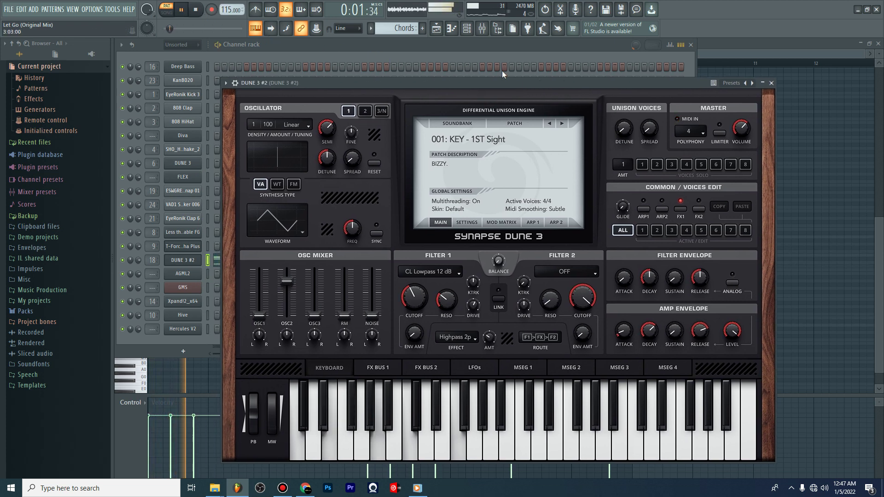
{"action": "left_click", "coordinate": [763, 83]}
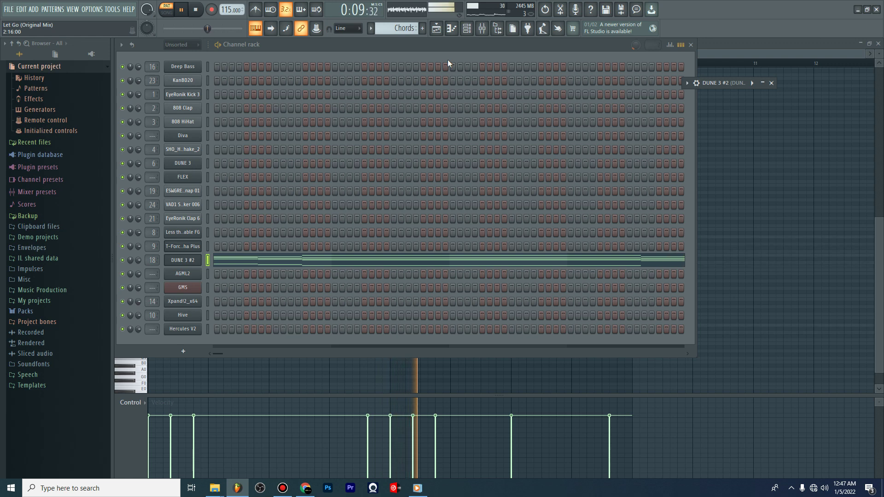
{"action": "left_click", "coordinate": [437, 28]}
{"action": "left_click", "coordinate": [195, 10]}
Play the arrangement in song mode from bar 17 past bar 33 with all tracks in view, and stop playback
{"action": "scroll", "coordinate": [309, 179], "scroll_direction": "up", "scroll_amount": 9}
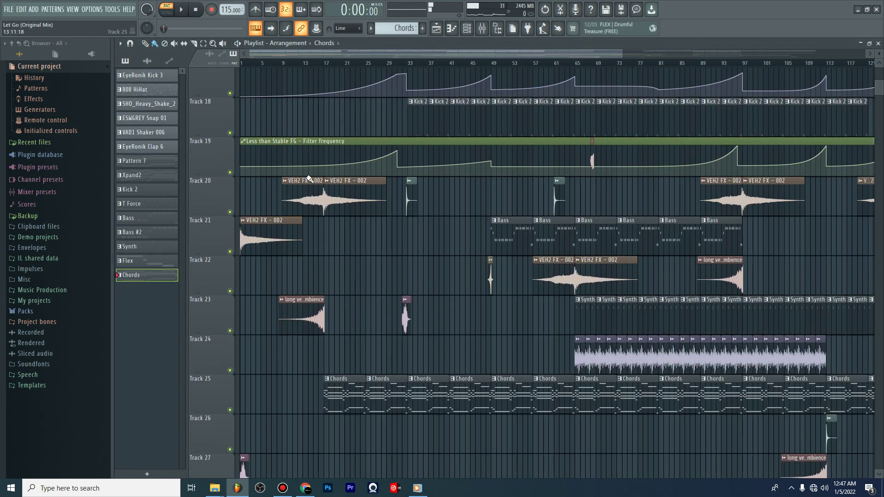
{"action": "scroll", "coordinate": [310, 179], "scroll_direction": "up", "scroll_amount": 13}
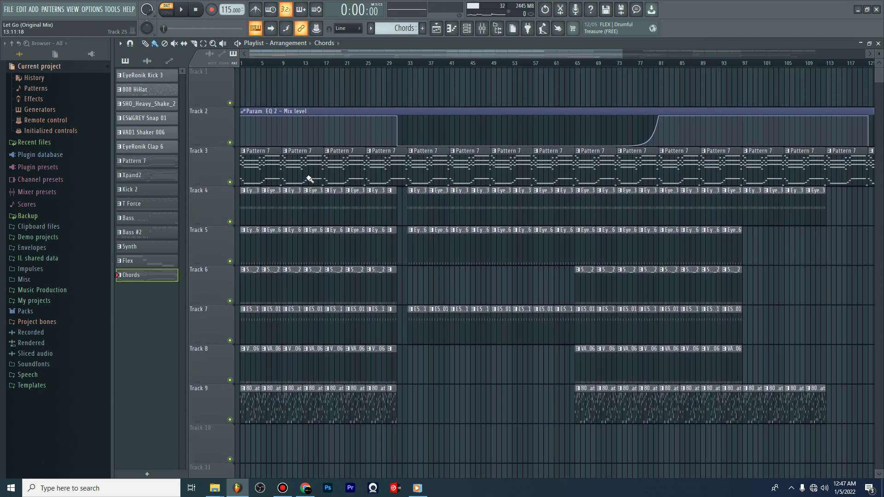
{"action": "left_click", "coordinate": [327, 65]}
{"action": "key", "text": "space"}
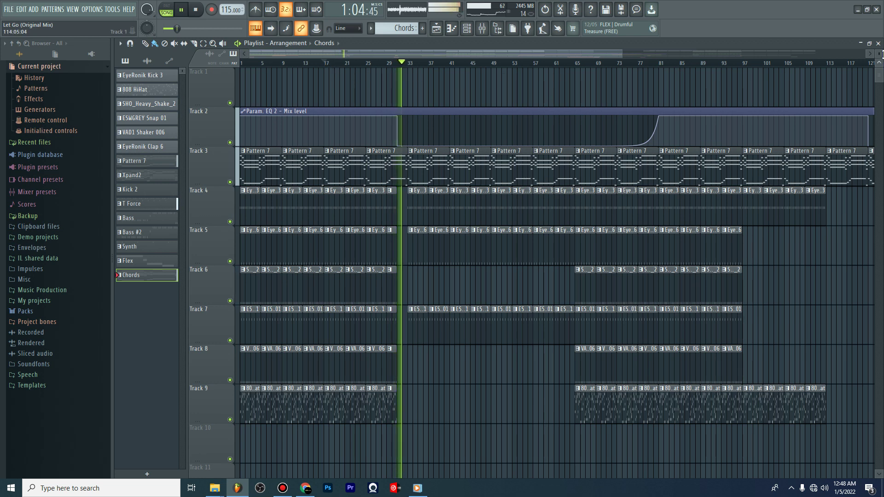
{"action": "scroll", "coordinate": [880, 54], "scroll_direction": "down", "scroll_amount": 5}
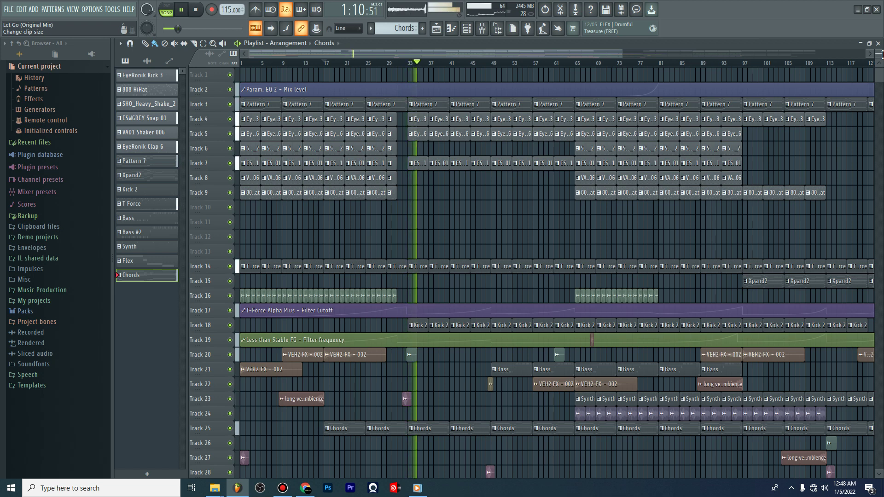
{"action": "left_click", "coordinate": [197, 10]}
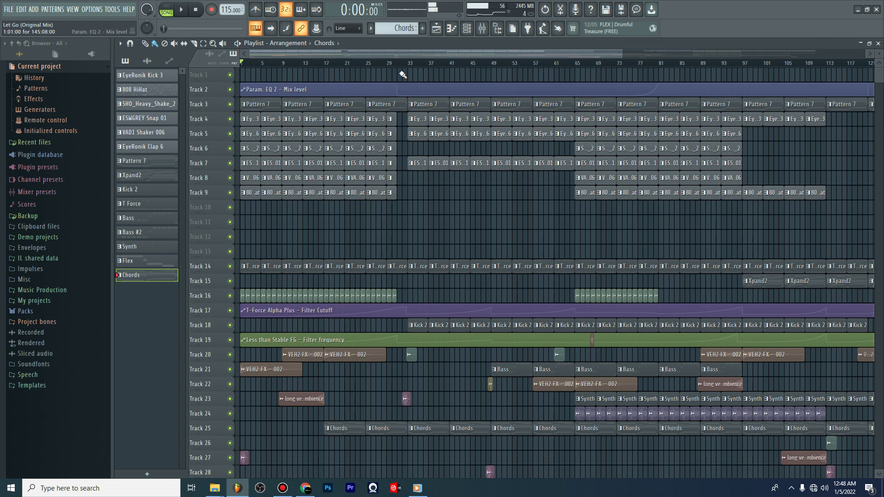
{"action": "left_click", "coordinate": [193, 10]}
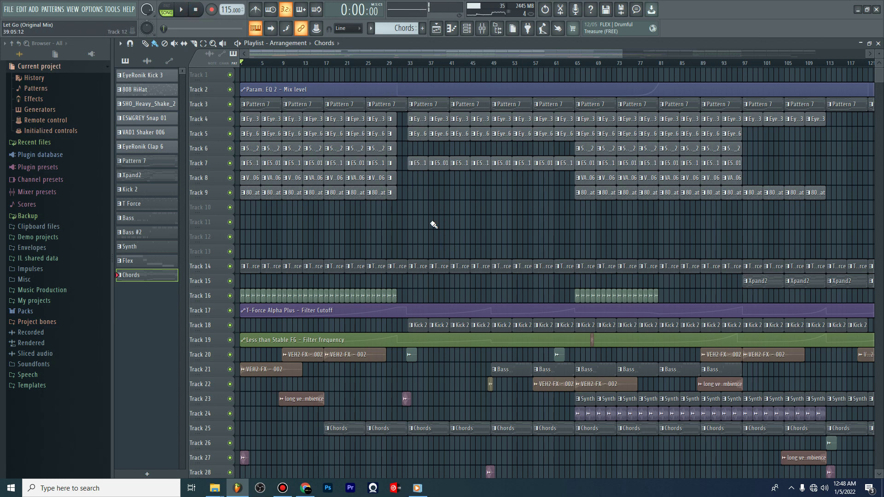
Examine the drum gap before bar 33 in the playlist and briefly play the song from bar 33
{"action": "scroll", "coordinate": [415, 134], "scroll_direction": "up", "scroll_amount": 5}
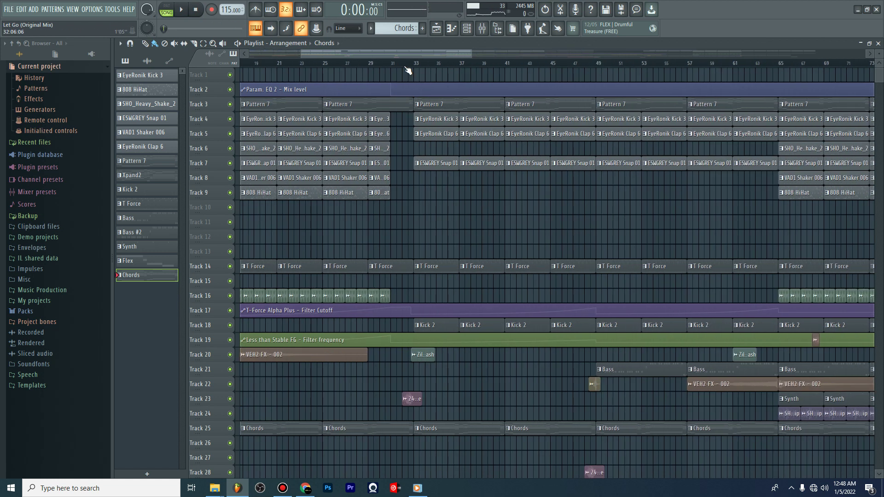
{"action": "scroll", "coordinate": [416, 138], "scroll_direction": "down", "scroll_amount": 3}
{"action": "scroll", "coordinate": [416, 139], "scroll_direction": "up", "scroll_amount": 3}
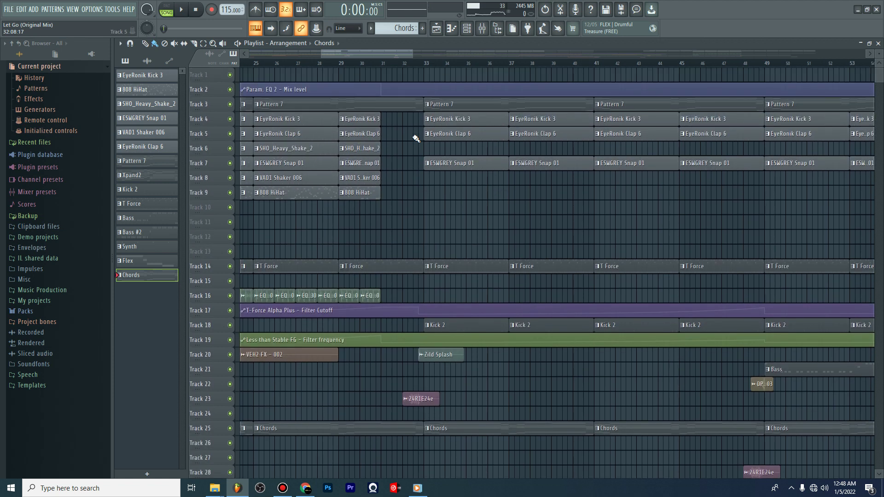
{"action": "left_click", "coordinate": [428, 65]}
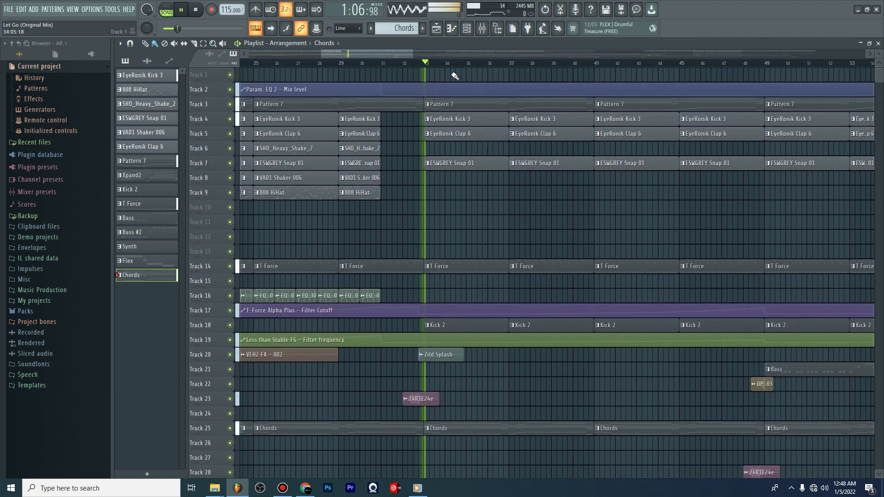
{"action": "key", "text": "space"}
Show the whole arrangement in the playlist, switch to File Explorer and open the Blasphemy EP folder inside 2022
{"action": "left_click_drag", "start_coordinate": [450, 52], "coordinate": [881, 69]}
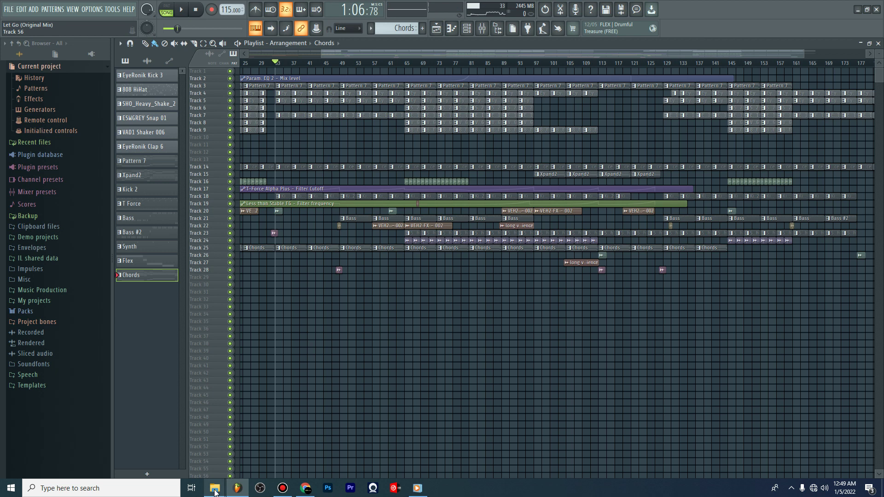
{"action": "mouse_move", "coordinate": [215, 491]}
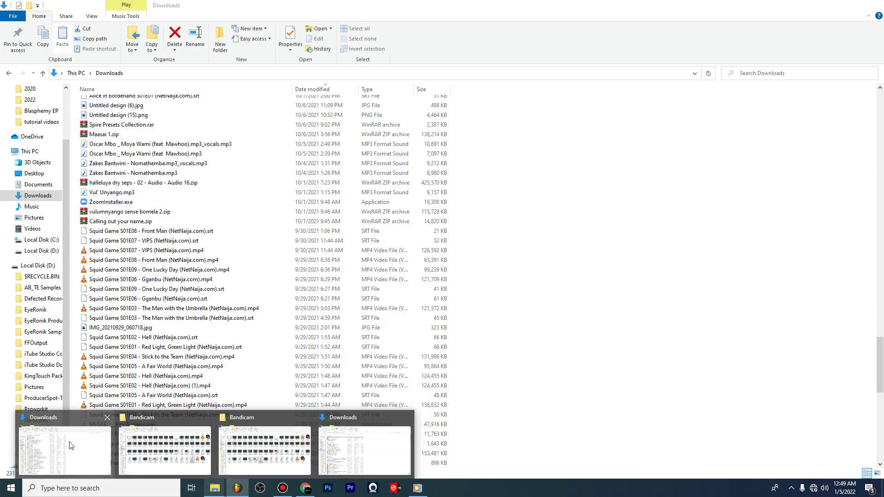
{"action": "left_click", "coordinate": [71, 446]}
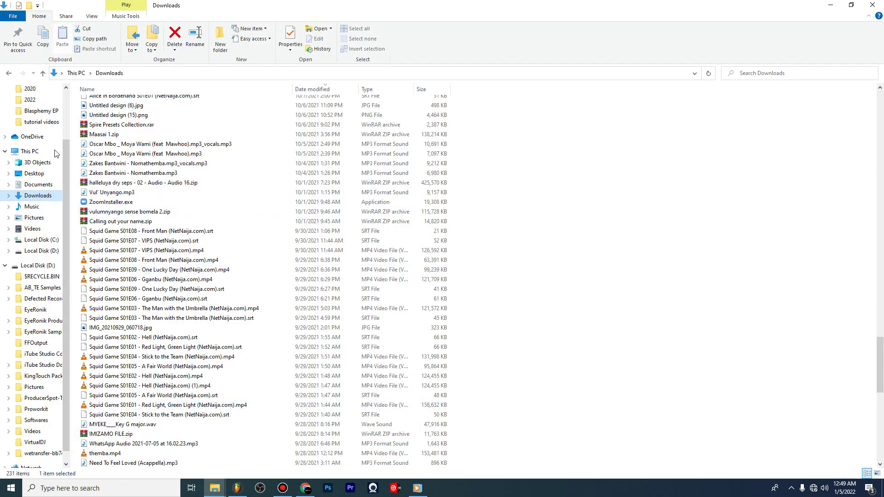
{"action": "left_click", "coordinate": [37, 102]}
{"action": "double_click", "coordinate": [106, 103]}
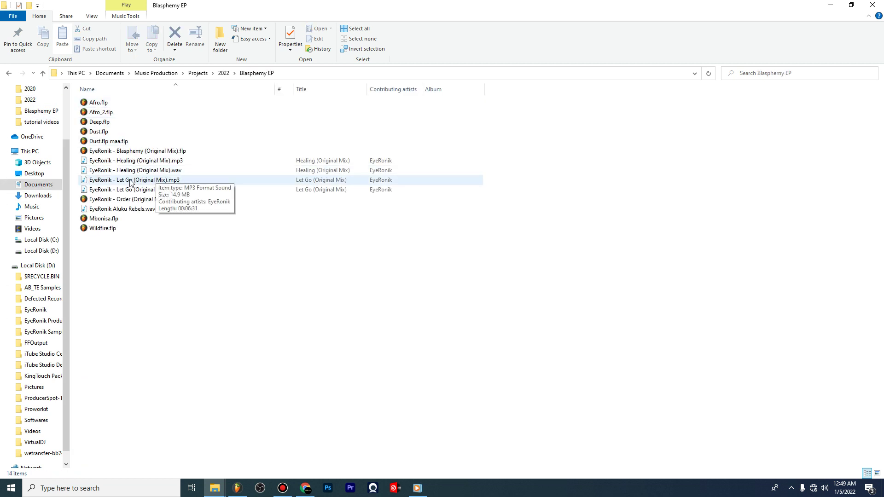
Import the Let Go (Original Mix) MP3 into the playlist and place it at bar 1 of track 1
{"action": "left_click", "coordinate": [98, 181]}
{"action": "left_click_drag", "start_coordinate": [195, 232], "coordinate": [248, 316]}
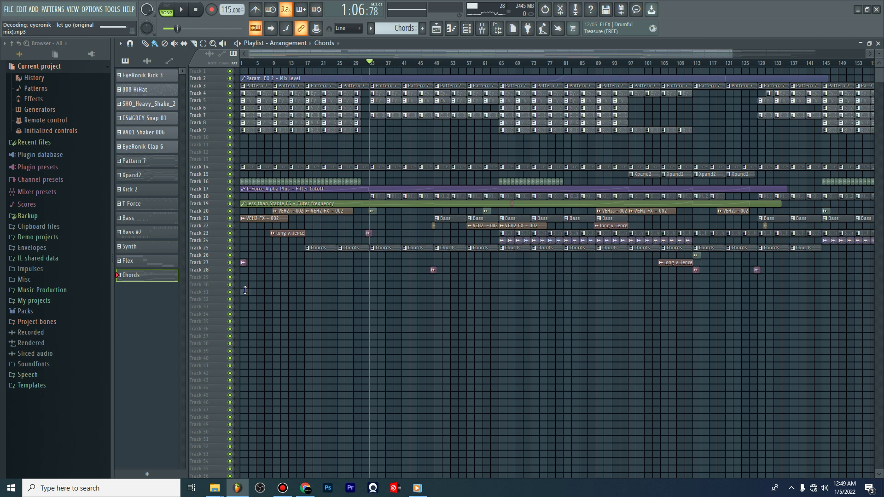
{"action": "left_click_drag", "start_coordinate": [287, 294], "coordinate": [278, 42]}
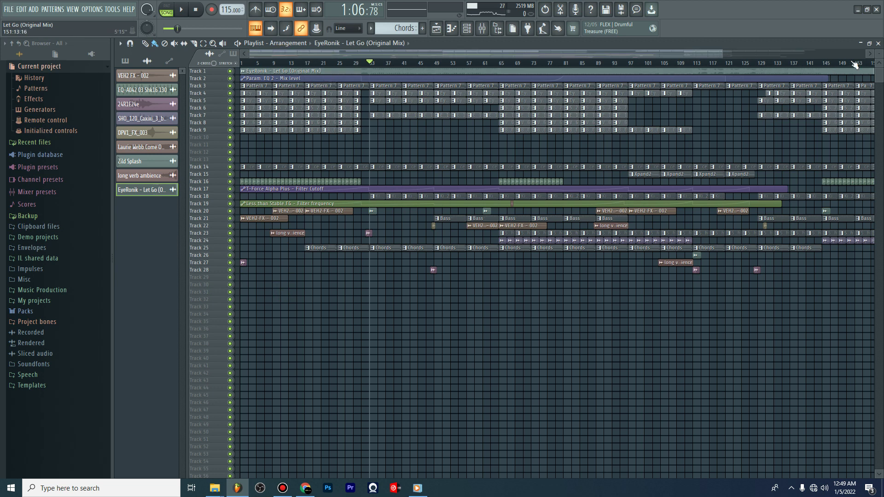
{"action": "left_click_drag", "start_coordinate": [879, 53], "coordinate": [879, 53]}
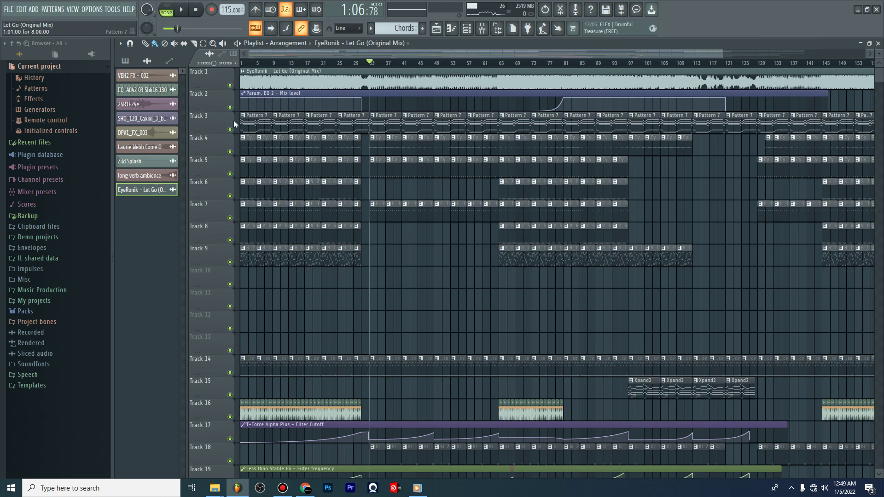
Solo the rendered MP3 on track 1, play the song from bar 25, and stop playback
{"action": "right_click", "coordinate": [231, 88]}
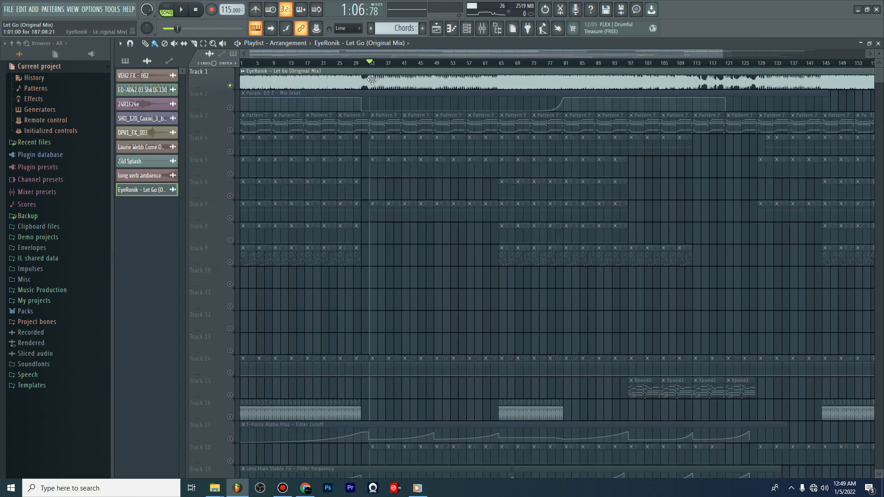
{"action": "left_click", "coordinate": [338, 63]}
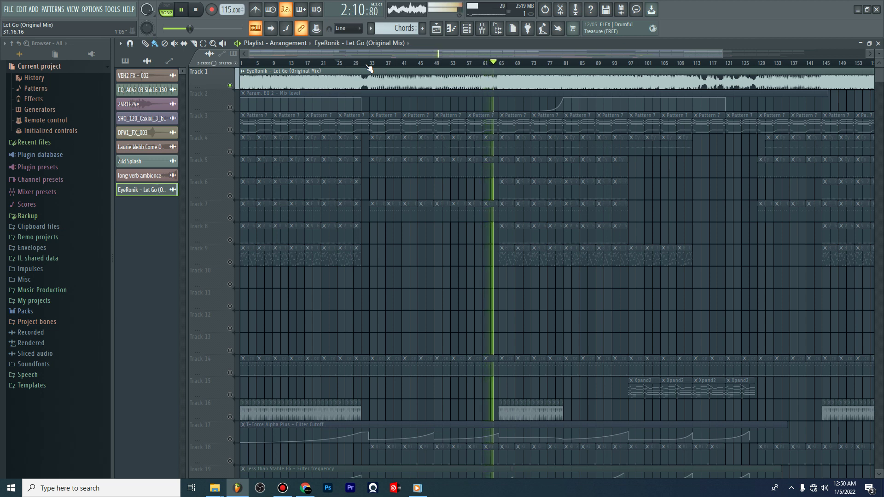
{"action": "left_click", "coordinate": [197, 10]}
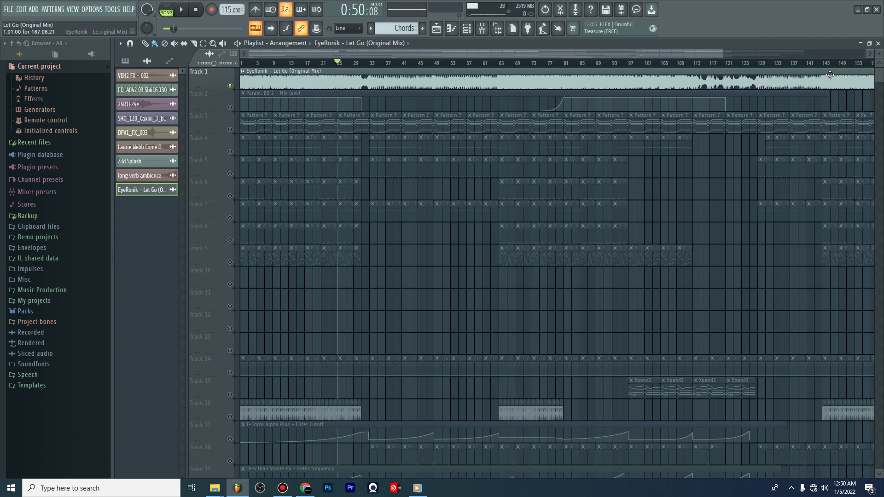
Re-enable all the project tracks in the playlist and mute the rendered MP3 on track 1
{"action": "left_click_drag", "start_coordinate": [722, 54], "coordinate": [599, 54]}
{"action": "left_click_drag", "start_coordinate": [879, 54], "coordinate": [877, 62]}
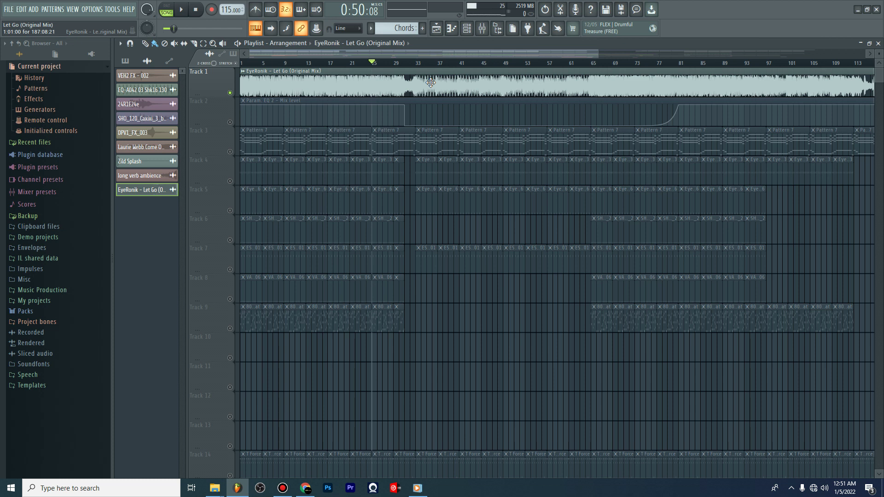
{"action": "scroll", "coordinate": [428, 140], "scroll_direction": "down", "scroll_amount": 12}
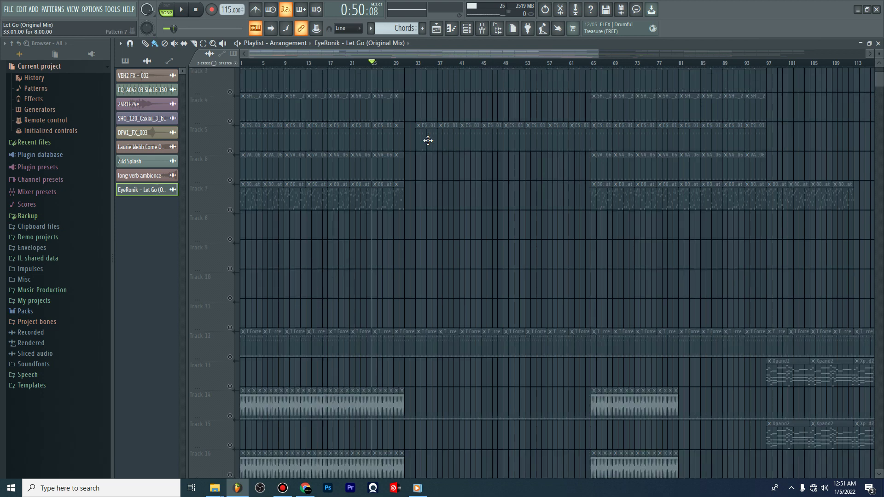
{"action": "scroll", "coordinate": [428, 140], "scroll_direction": "up", "scroll_amount": 12}
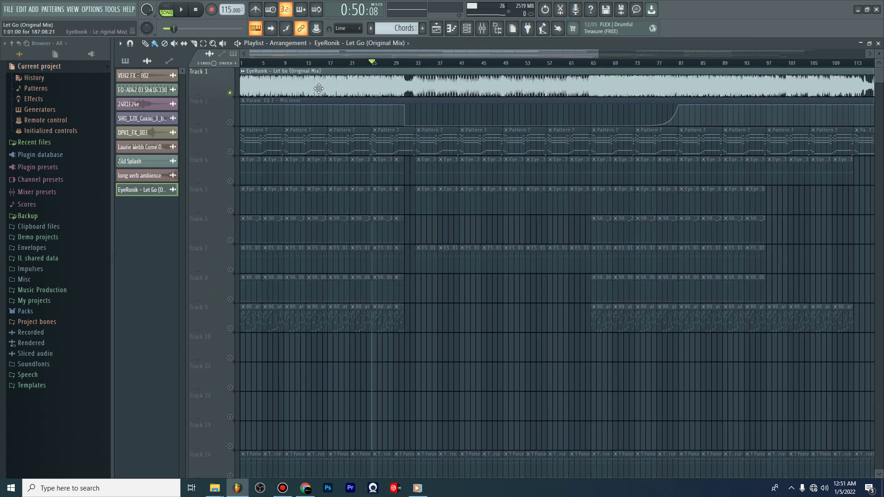
{"action": "left_click", "coordinate": [230, 123]}
{"action": "left_click", "coordinate": [230, 93]}
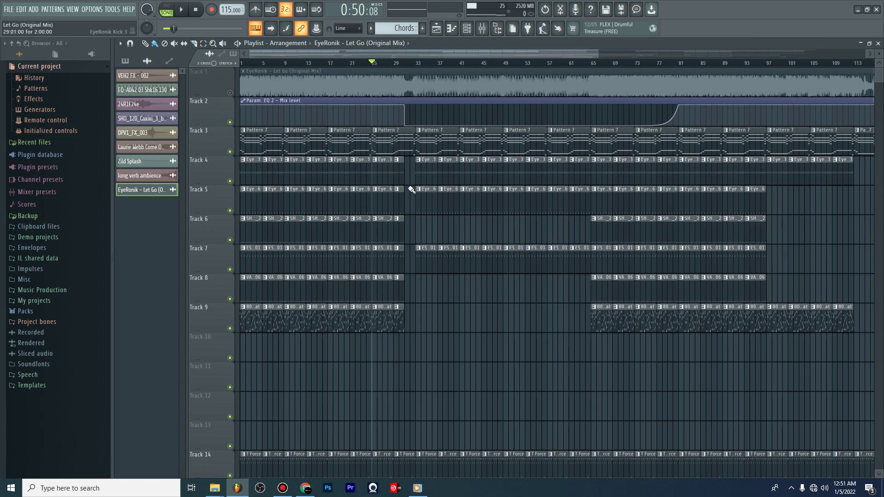
Examine the clips and filter automation around the drum gap between bars 31 and 33 on tracks 2 to 22
{"action": "scroll", "coordinate": [405, 66], "scroll_direction": "up", "scroll_amount": 4}
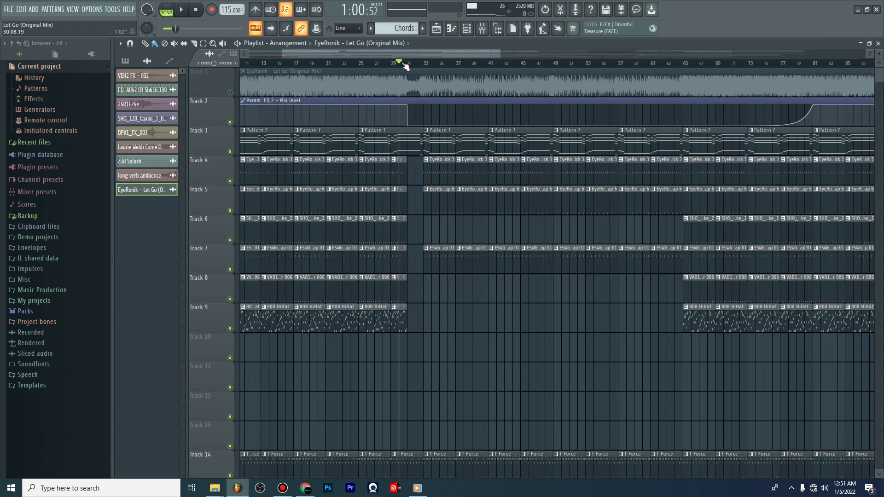
{"action": "scroll", "coordinate": [442, 170], "scroll_direction": "down", "scroll_amount": 4}
{"action": "scroll", "coordinate": [442, 169], "scroll_direction": "down", "scroll_amount": 4}
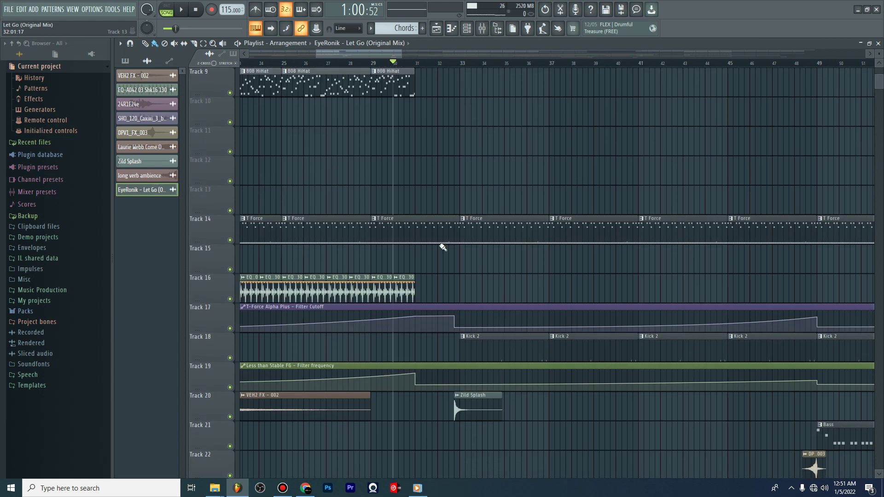
{"action": "scroll", "coordinate": [462, 66], "scroll_direction": "up", "scroll_amount": 3}
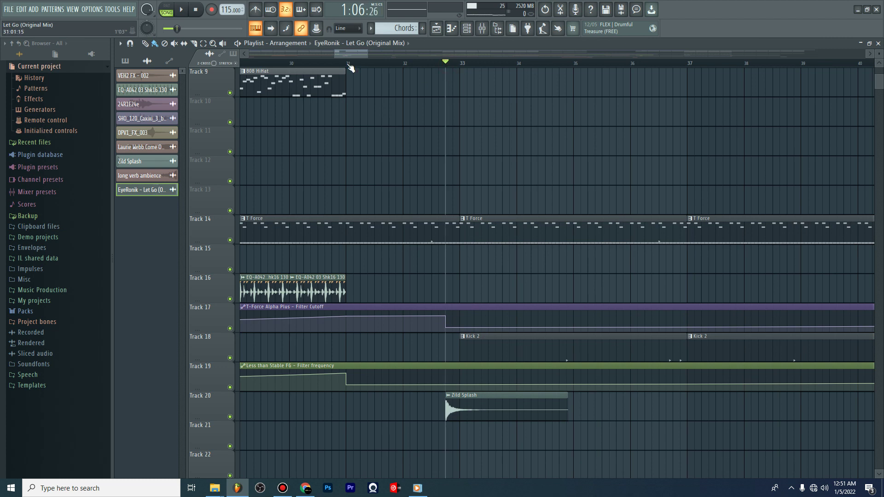
{"action": "scroll", "coordinate": [366, 66], "scroll_direction": "down", "scroll_amount": 5}
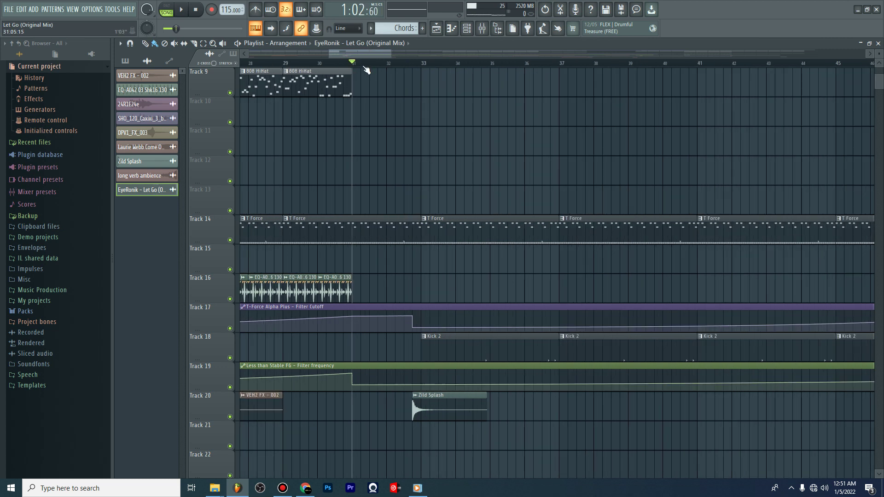
{"action": "scroll", "coordinate": [364, 70], "scroll_direction": "down", "scroll_amount": 2}
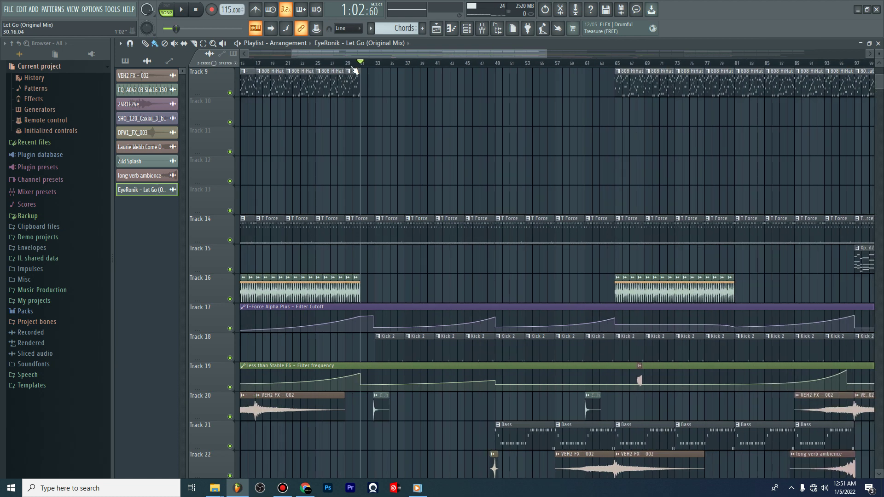
{"action": "scroll", "coordinate": [364, 124], "scroll_direction": "up", "scroll_amount": 5}
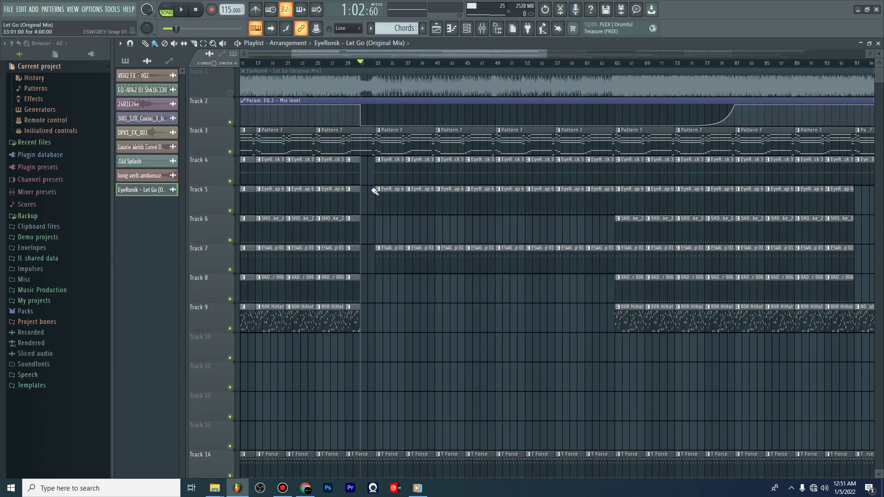
Play the arrangement from just before bar 29 past bar 33, following tracks 12 to 25, and stop playback
{"action": "left_click", "coordinate": [346, 64]}
{"action": "key", "text": "space"}
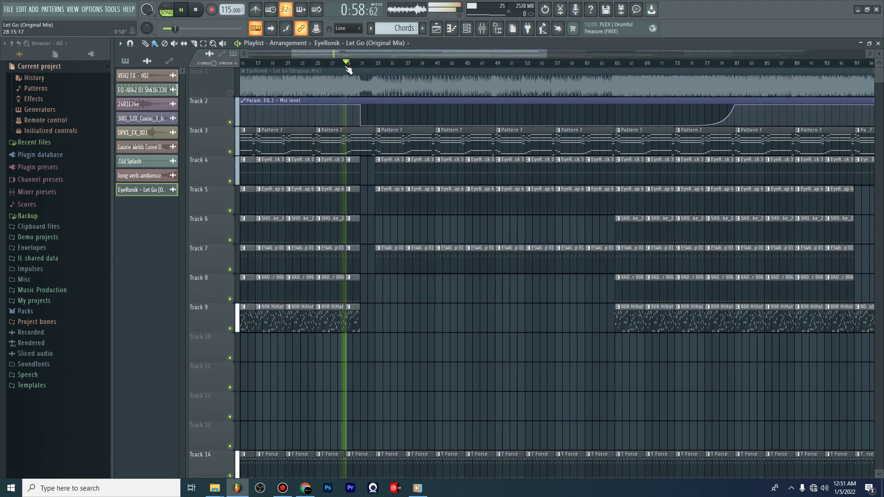
{"action": "scroll", "coordinate": [358, 67], "scroll_direction": "up", "scroll_amount": 5}
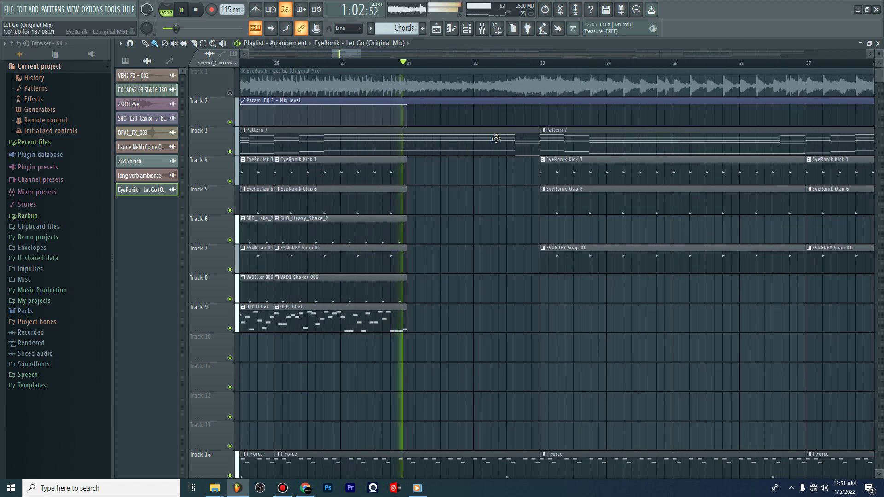
{"action": "scroll", "coordinate": [493, 253], "scroll_direction": "down", "scroll_amount": 1}
{"action": "scroll", "coordinate": [493, 253], "scroll_direction": "down", "scroll_amount": 10}
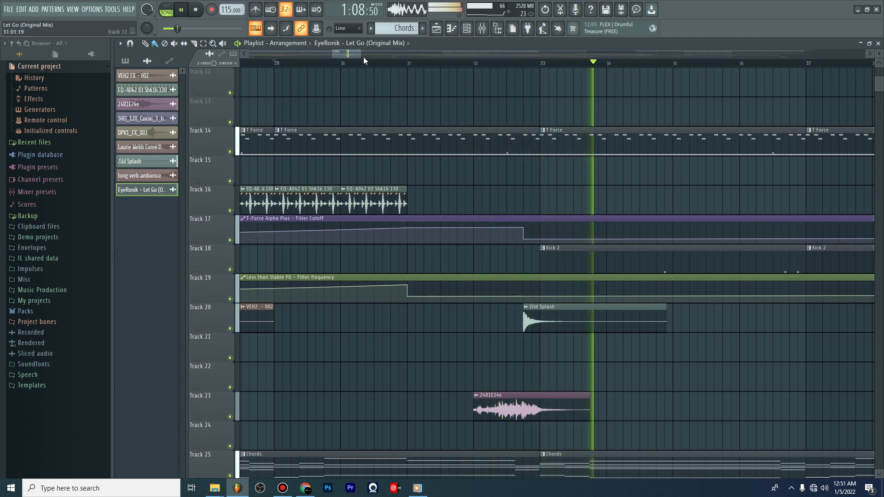
{"action": "scroll", "coordinate": [382, 138], "scroll_direction": "down", "scroll_amount": 4}
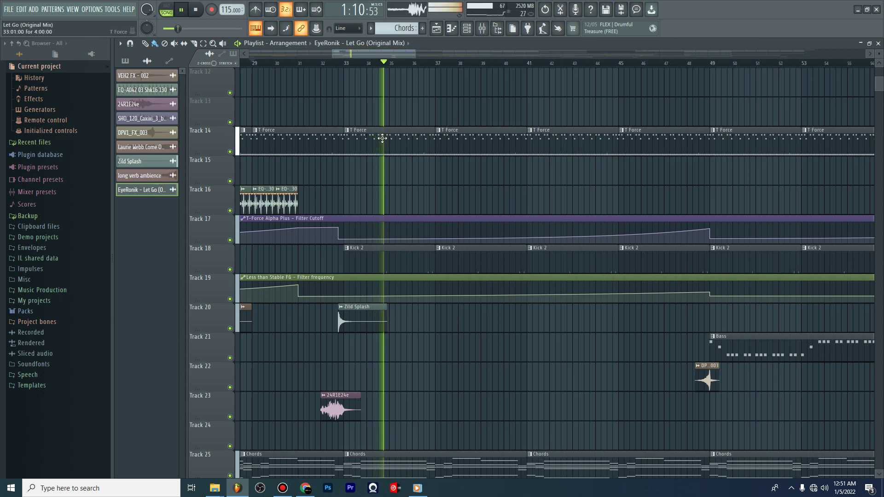
{"action": "key", "text": "space"}
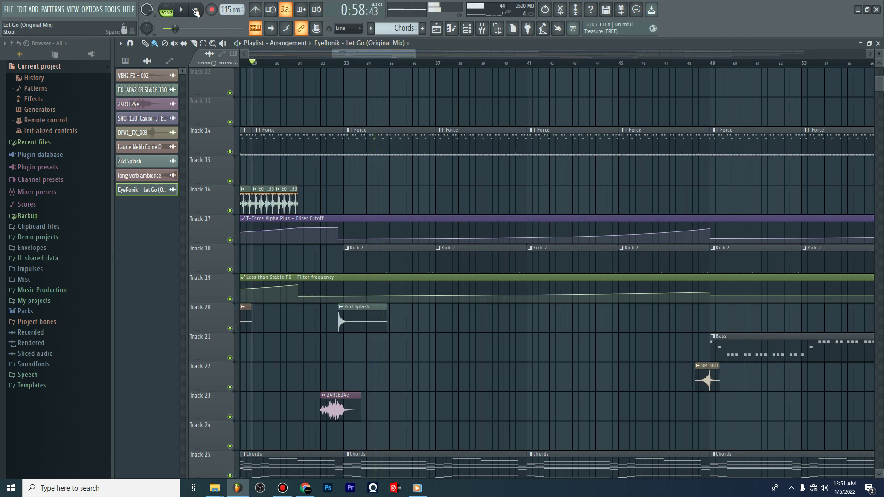
Inspect the Kick 2 pattern in the piano roll and the channel rack, and return to the playlist
{"action": "double_click", "coordinate": [366, 264]}
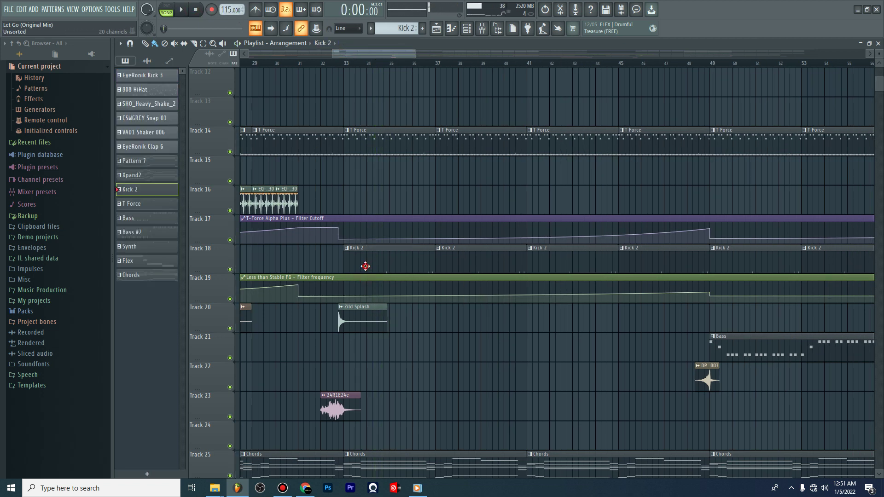
{"action": "scroll", "coordinate": [389, 67], "scroll_direction": "up", "scroll_amount": 2}
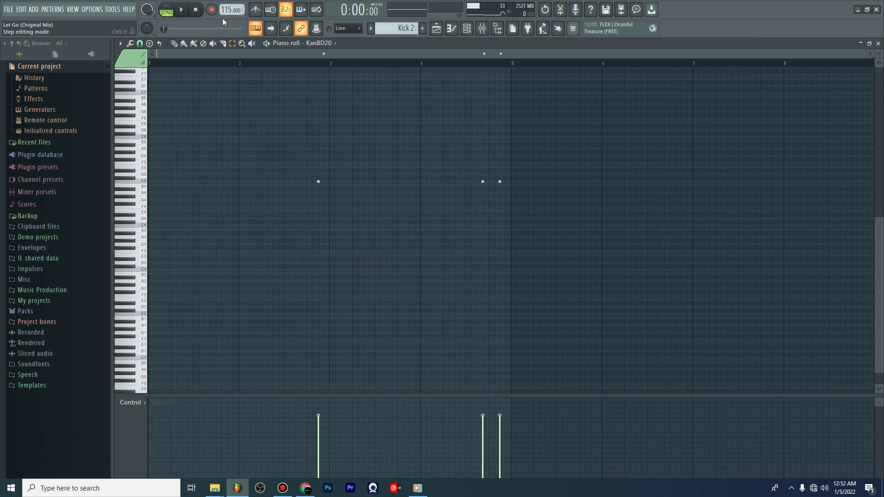
{"action": "left_click", "coordinate": [470, 30]}
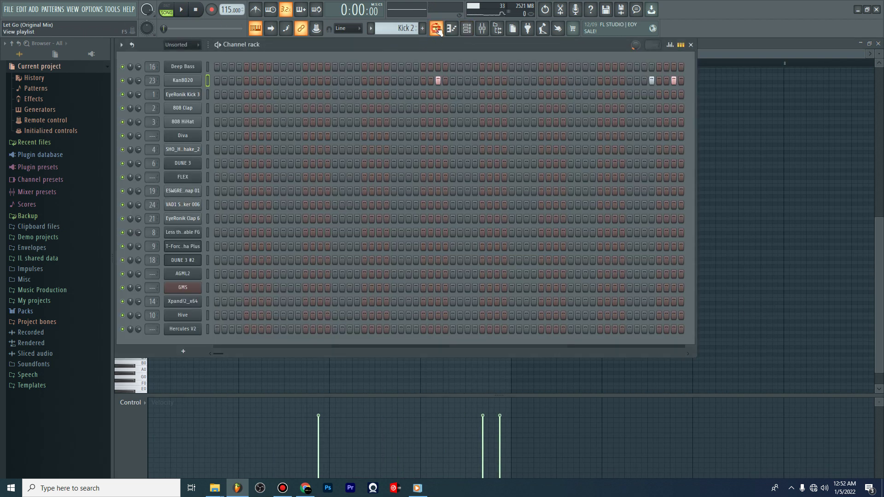
{"action": "left_click", "coordinate": [438, 31]}
{"action": "scroll", "coordinate": [318, 150], "scroll_direction": "up", "scroll_amount": 6}
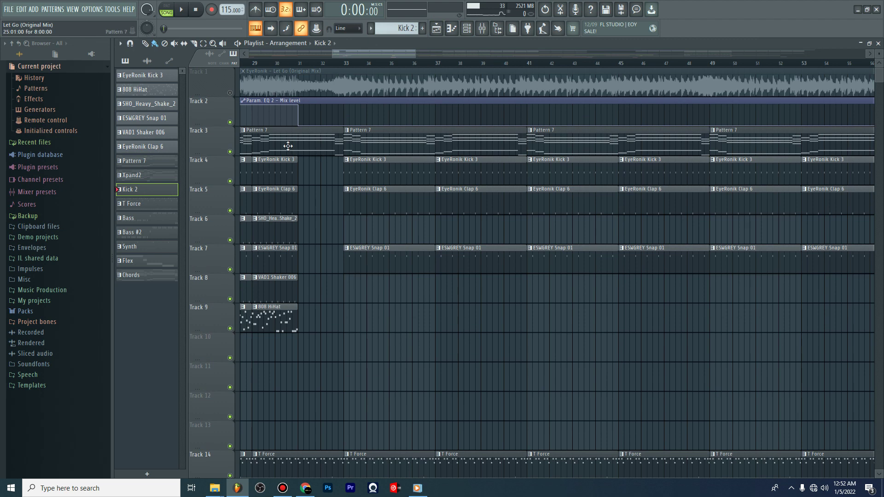
Solo the EyeRonik Kick 3 track and also enable the Clap 6, Snap 01 and Kick 2 tracks
{"action": "right_click", "coordinate": [232, 181]}
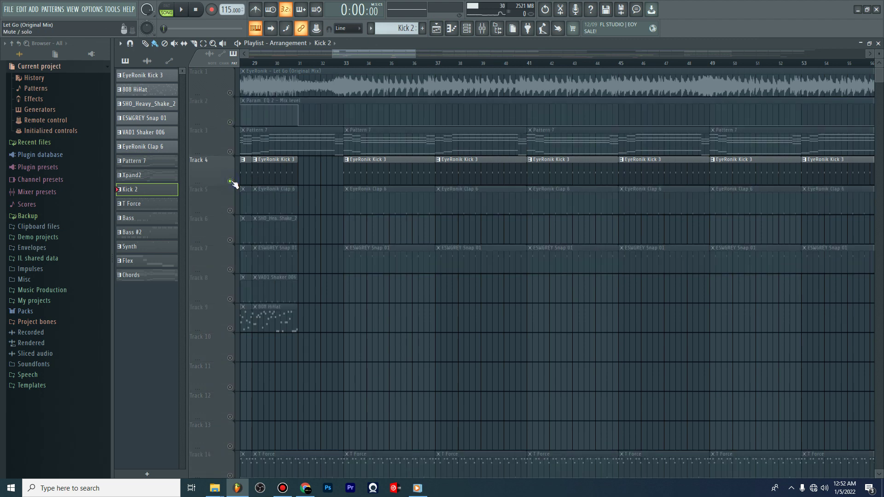
{"action": "scroll", "coordinate": [254, 252], "scroll_direction": "down", "scroll_amount": 5}
{"action": "scroll", "coordinate": [247, 223], "scroll_direction": "up", "scroll_amount": 4}
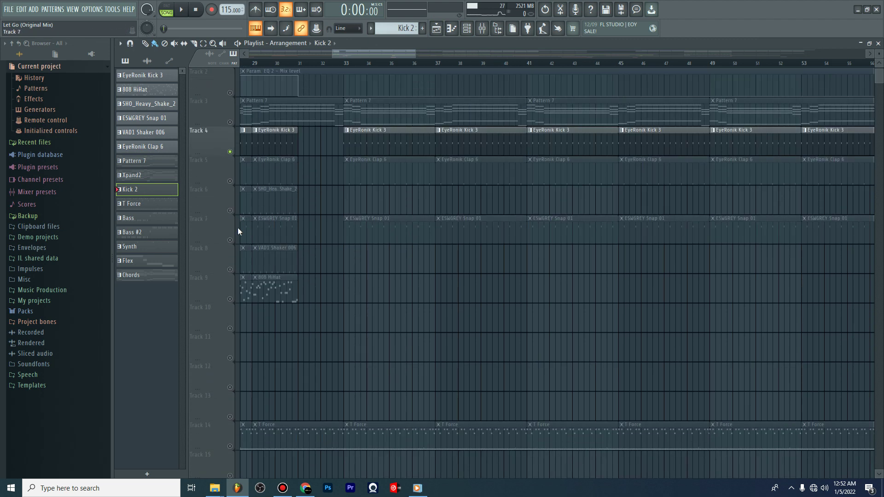
{"action": "left_click", "coordinate": [231, 241]}
{"action": "left_click", "coordinate": [230, 181]}
{"action": "scroll", "coordinate": [259, 221], "scroll_direction": "down", "scroll_amount": 8}
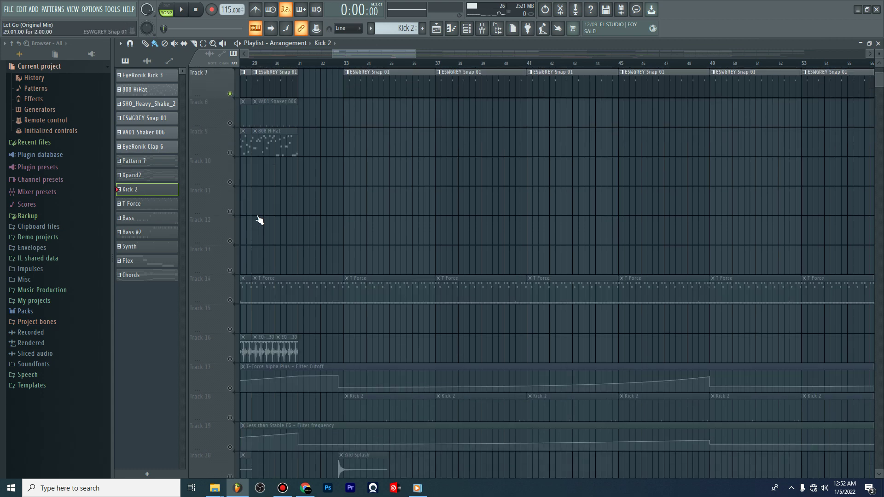
{"action": "left_click", "coordinate": [230, 329]}
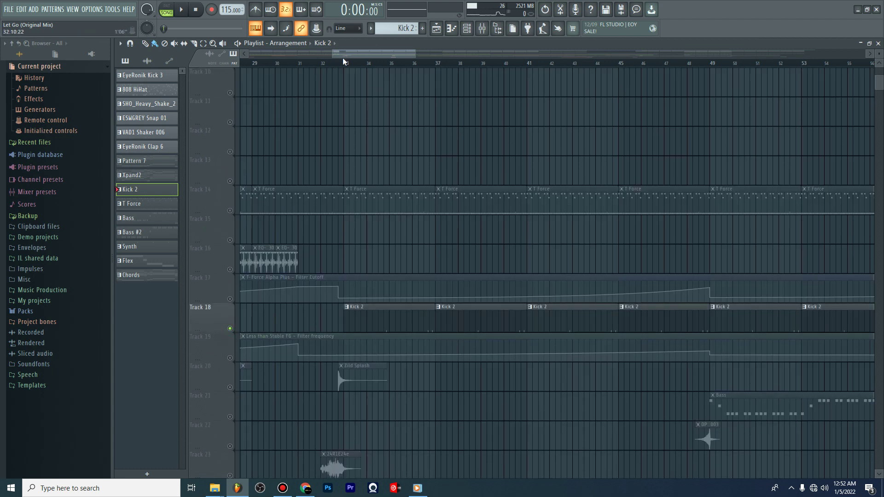
Play the isolated drum tracks briefly from bar 33, stop, and enable the Param. EQ 2 mix level automation on track 2
{"action": "key", "text": "space"}
{"action": "scroll", "coordinate": [362, 184], "scroll_direction": "down", "scroll_amount": 8}
{"action": "scroll", "coordinate": [359, 184], "scroll_direction": "up", "scroll_amount": 17}
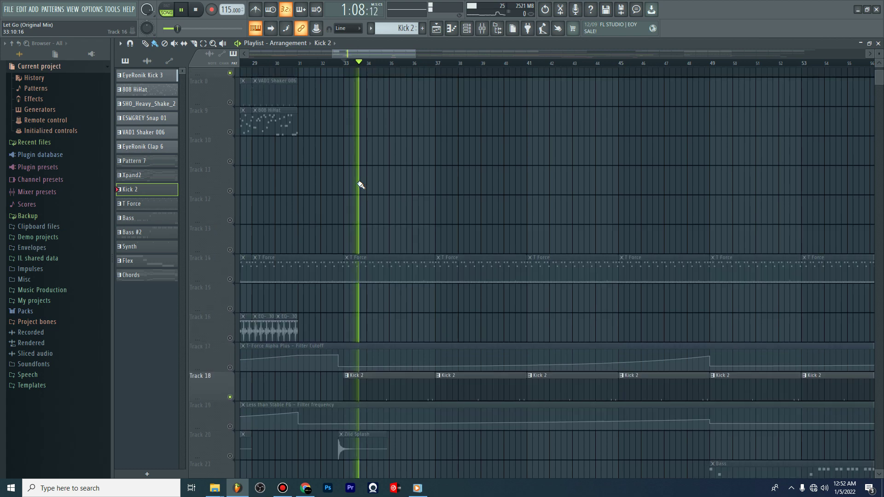
{"action": "key", "text": "space"}
{"action": "left_click", "coordinate": [230, 121]}
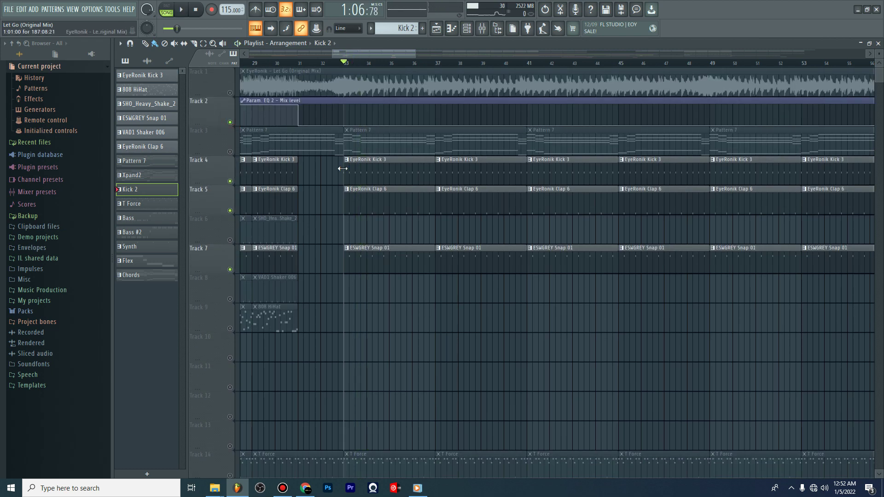
Enable the Chords track 25, play it with the drums from bar 33, and stop playback
{"action": "scroll", "coordinate": [341, 168], "scroll_direction": "down", "scroll_amount": 10}
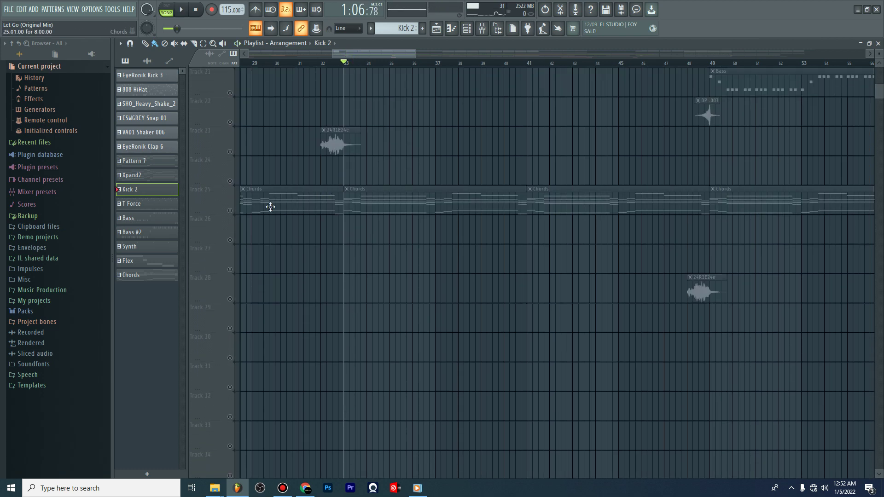
{"action": "left_click", "coordinate": [230, 211]}
{"action": "key", "text": "space"}
{"action": "scroll", "coordinate": [528, 157], "scroll_direction": "up", "scroll_amount": 12}
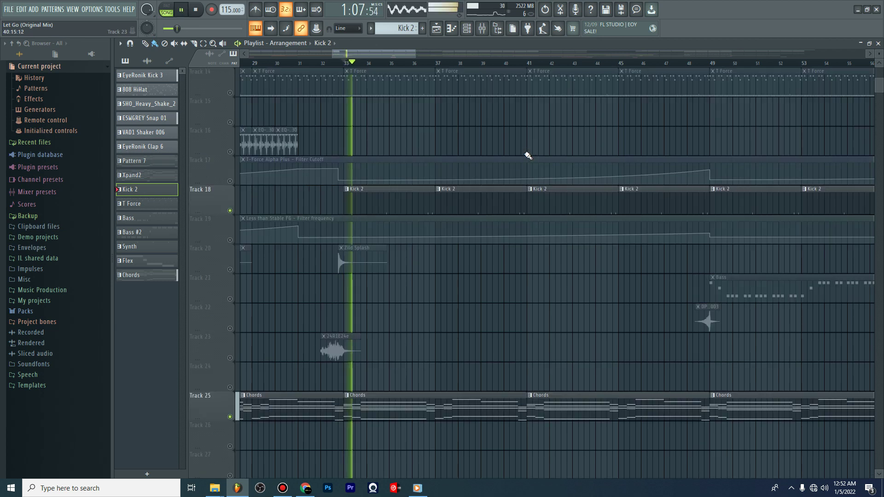
{"action": "scroll", "coordinate": [529, 157], "scroll_direction": "up", "scroll_amount": 5}
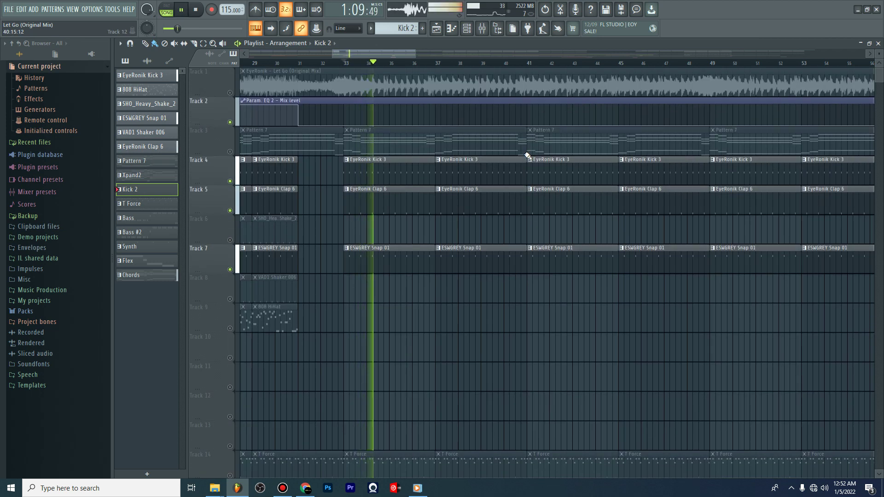
{"action": "scroll", "coordinate": [509, 233], "scroll_direction": "down", "scroll_amount": 7}
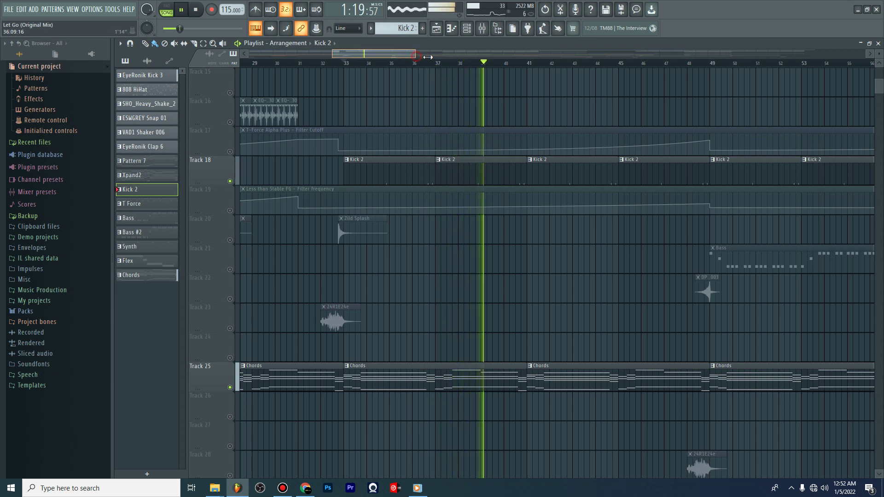
{"action": "key", "text": "space"}
Enable the T Force track 14 and its filter cutoff automation on track 17, and play from bar 33
{"action": "scroll", "coordinate": [420, 129], "scroll_direction": "down", "scroll_amount": 2}
{"action": "scroll", "coordinate": [417, 138], "scroll_direction": "up", "scroll_amount": 4}
{"action": "left_click", "coordinate": [230, 181]}
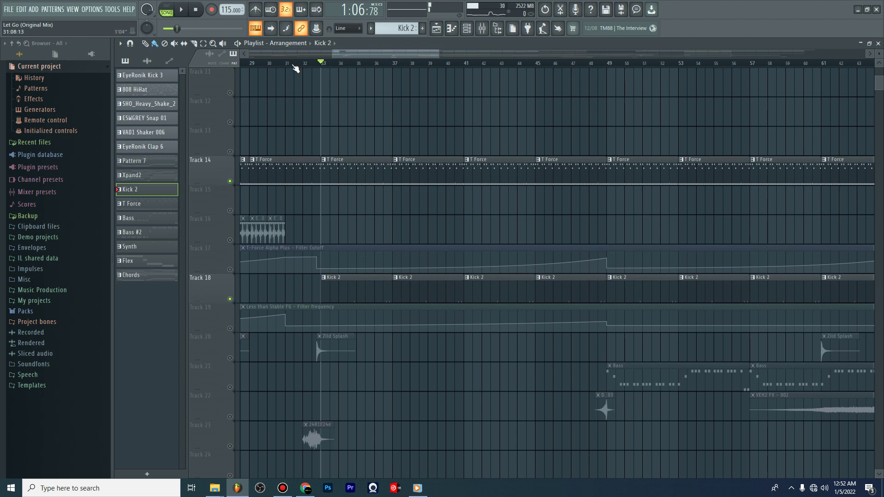
{"action": "left_click", "coordinate": [230, 270]}
{"action": "key", "text": "space"}
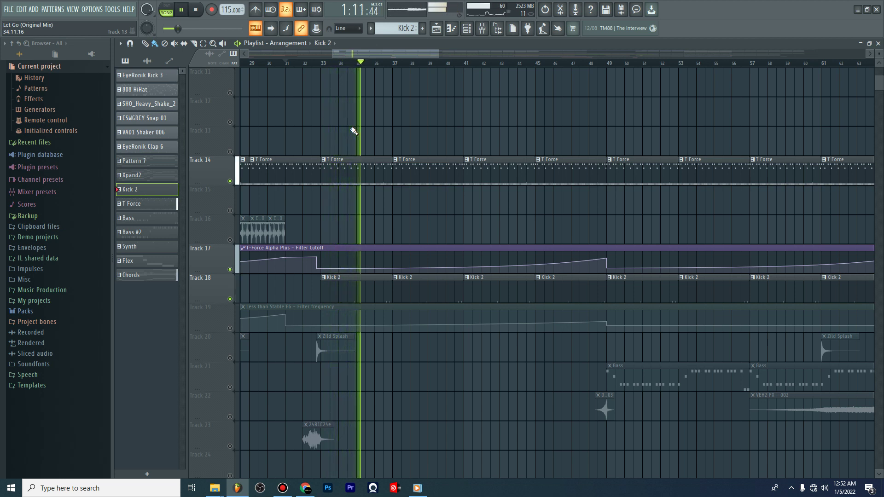
{"action": "left_click_drag", "start_coordinate": [434, 54], "coordinate": [439, 54]}
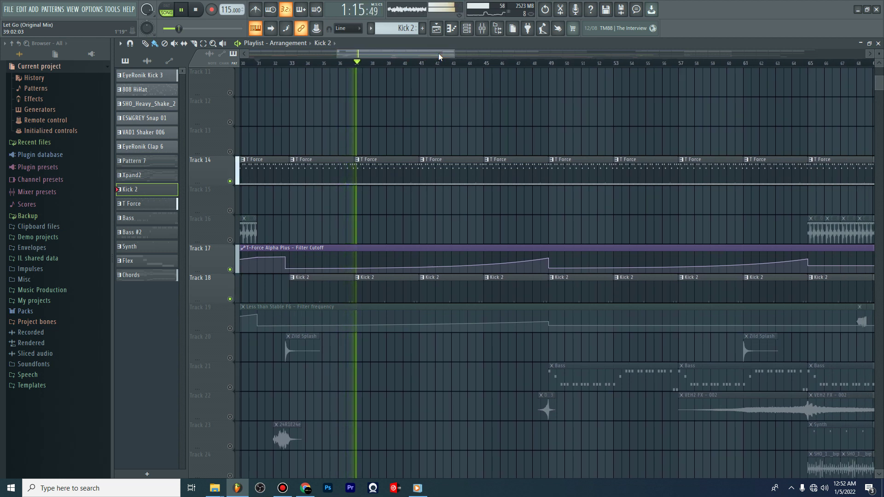
Stop playback and enable the Bass clips on track 21
{"action": "left_click", "coordinate": [196, 10]}
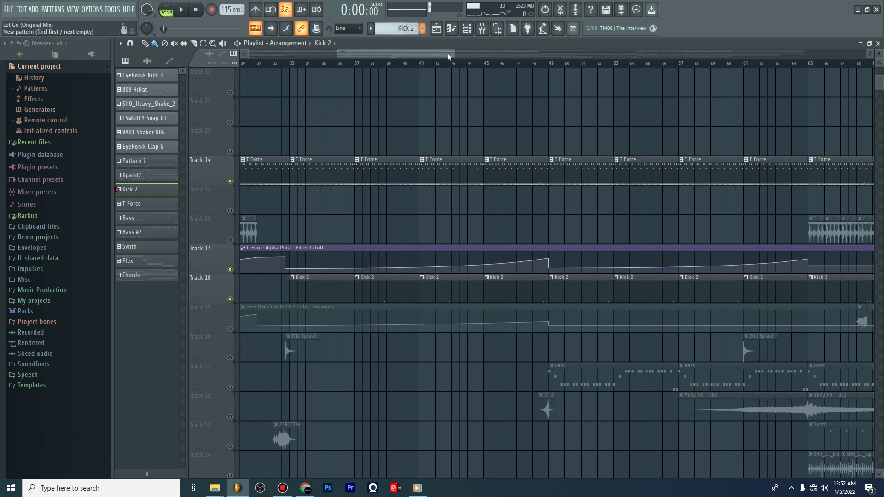
{"action": "left_click_drag", "start_coordinate": [455, 57], "coordinate": [477, 53]}
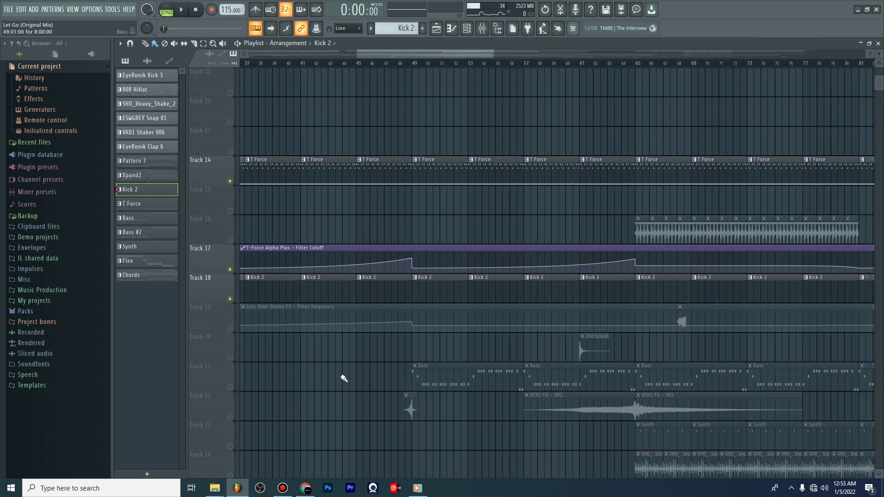
{"action": "left_click", "coordinate": [230, 388]}
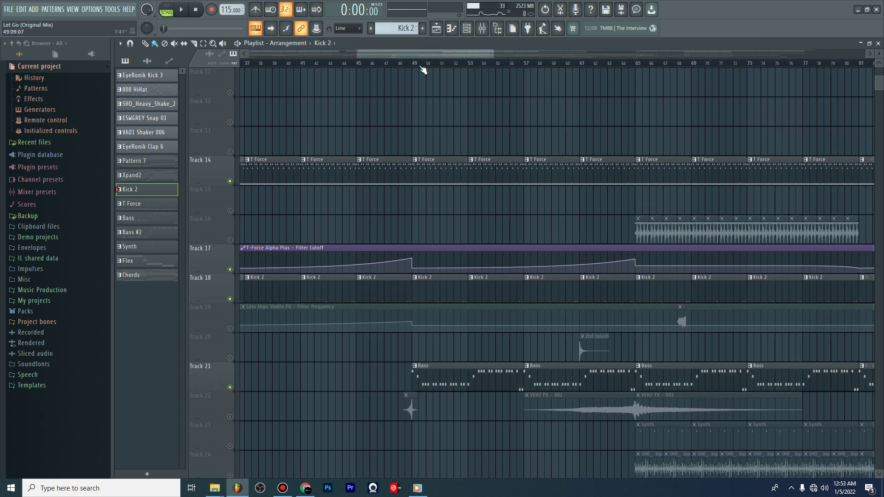
{"action": "scroll", "coordinate": [423, 66], "scroll_direction": "down", "scroll_amount": 3}
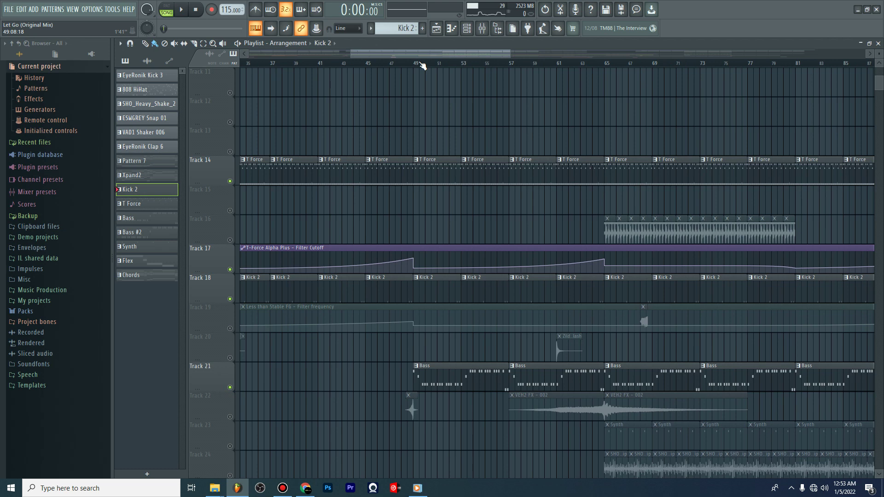
Open the Bass pattern from bar 49 in the piano roll and play it while viewing its full note sequence
{"action": "double_click", "coordinate": [440, 387]}
{"action": "left_click_drag", "start_coordinate": [478, 54], "coordinate": [224, 51]}
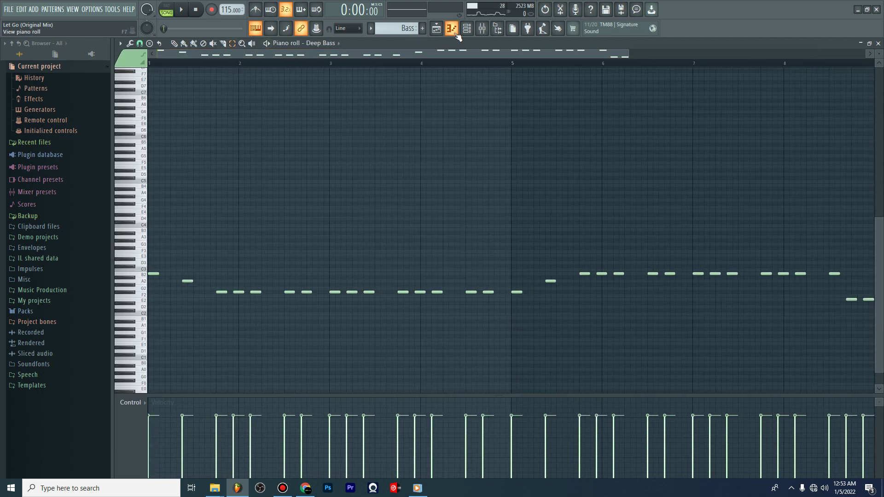
{"action": "left_click", "coordinate": [181, 10]}
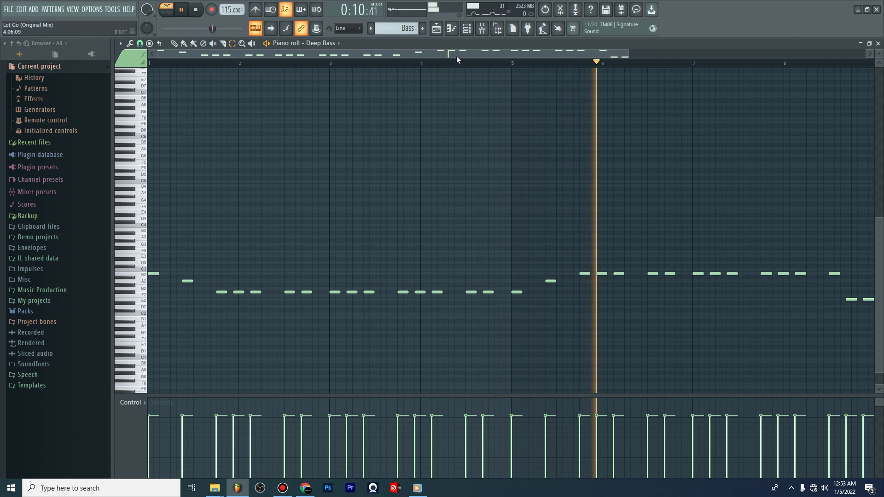
{"action": "left_click_drag", "start_coordinate": [461, 54], "coordinate": [538, 54]}
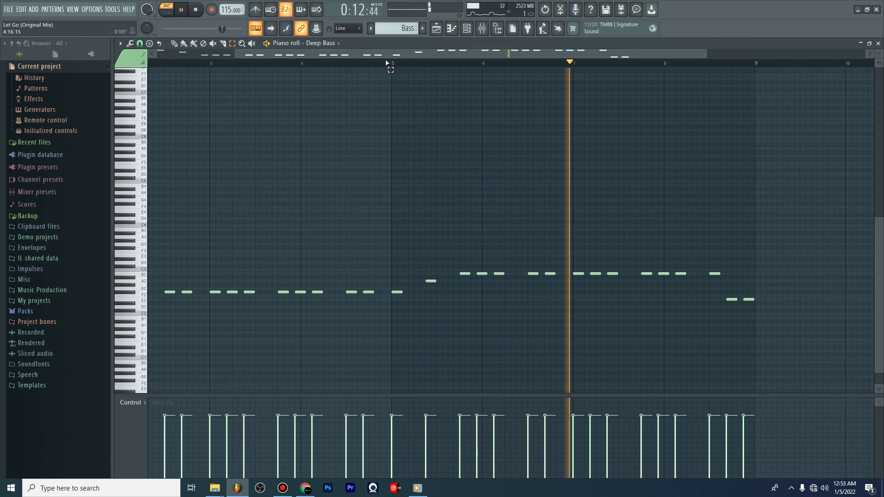
{"action": "scroll", "coordinate": [381, 67], "scroll_direction": "down", "scroll_amount": 3}
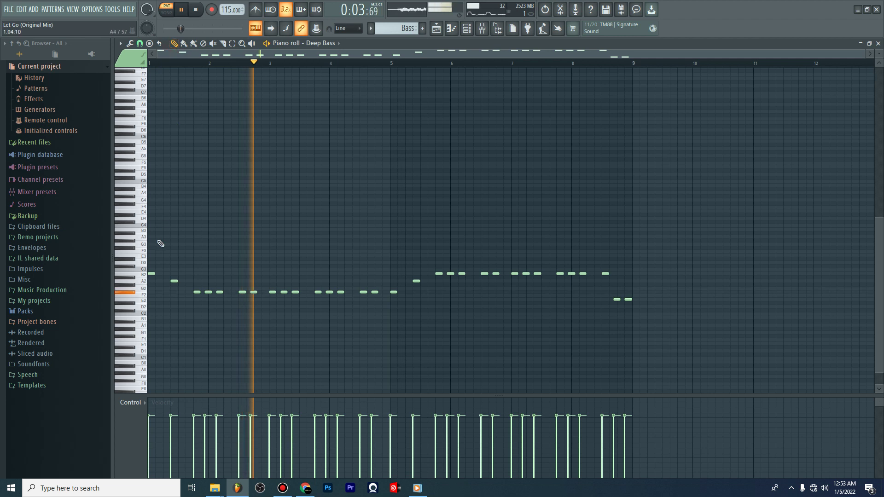
Open the Deep Bass channel's Spire synth from the channel rack and stop the pattern
{"action": "left_click", "coordinate": [468, 30]}
{"action": "left_click", "coordinate": [187, 67]}
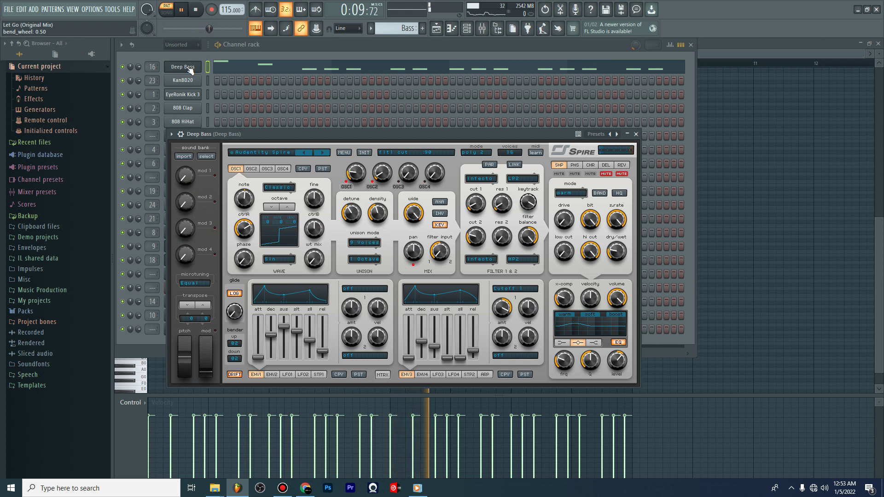
{"action": "key", "text": "space"}
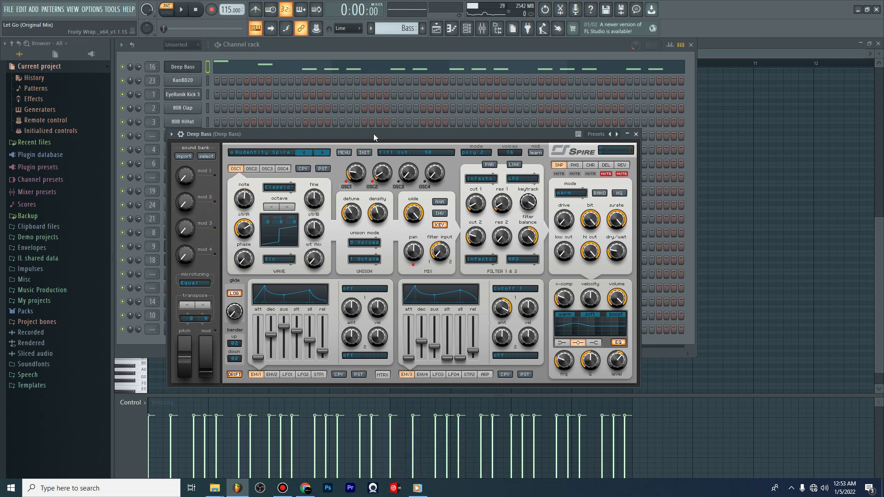
Inspect the Deep Bass mixer insert's Fruity parametric EQ 2 and Fruity Reeverb 2 effects while the bass pattern plays
{"action": "left_click", "coordinate": [472, 30]}
{"action": "left_click", "coordinate": [193, 68]}
{"action": "left_click", "coordinate": [483, 30]}
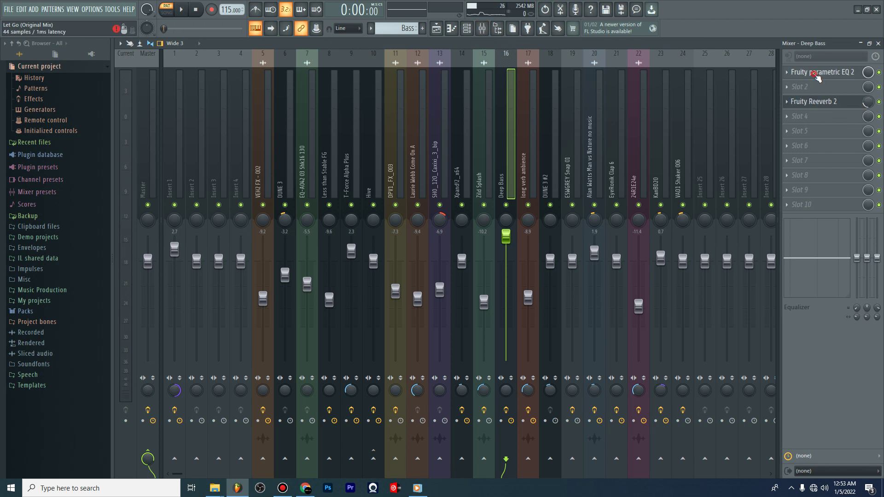
{"action": "left_click", "coordinate": [817, 75]}
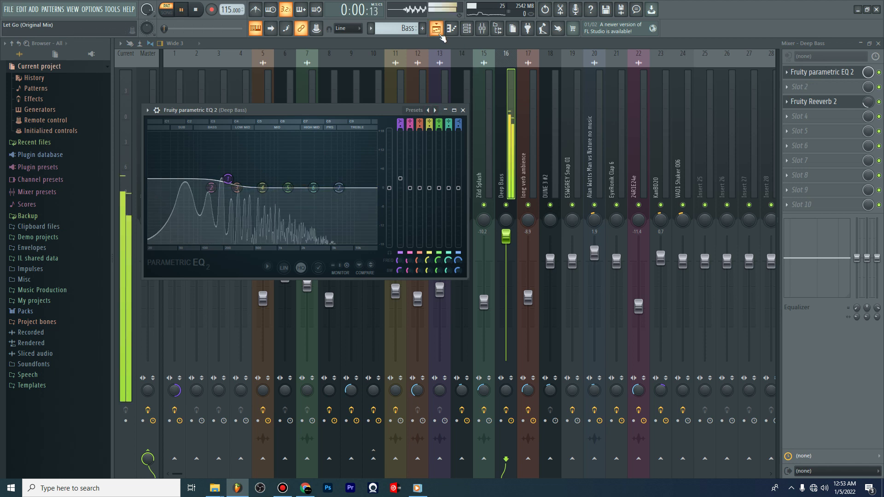
{"action": "left_click", "coordinate": [879, 101]}
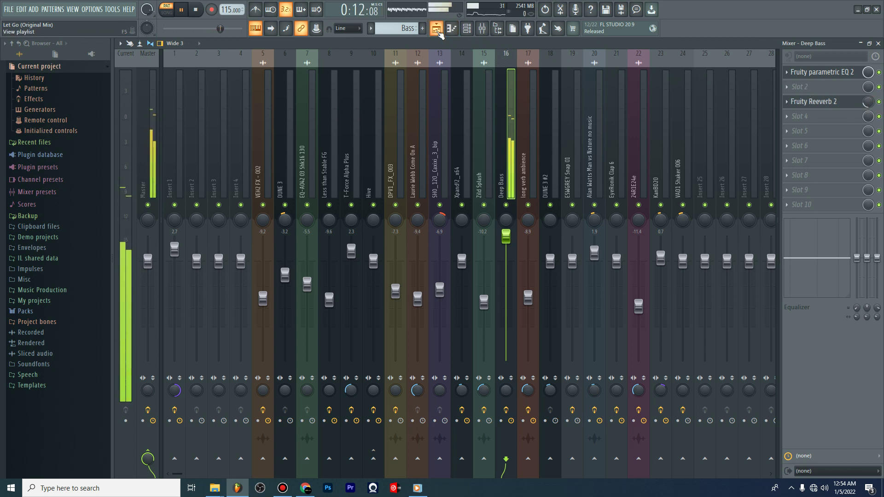
Return to the playlist, stop the Bass pattern, and play the song from bar 41 with the bass layer
{"action": "left_click", "coordinate": [437, 30]}
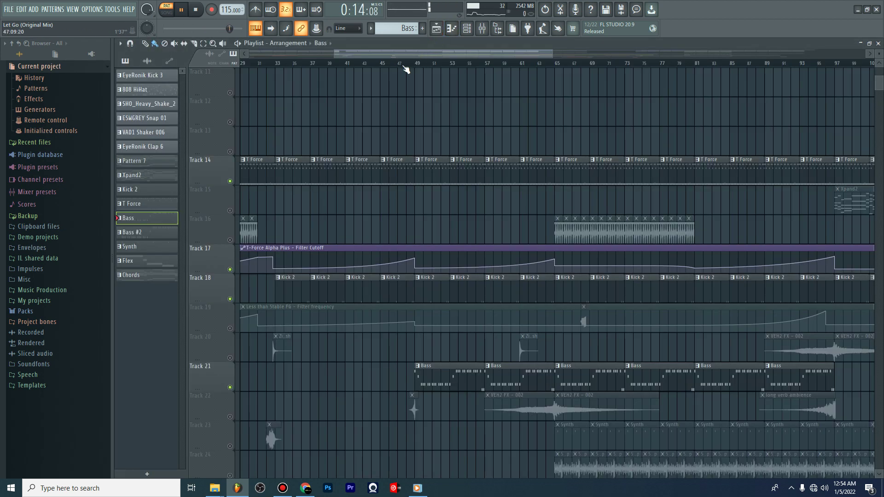
{"action": "scroll", "coordinate": [405, 70], "scroll_direction": "down", "scroll_amount": 6}
{"action": "key", "text": "space"}
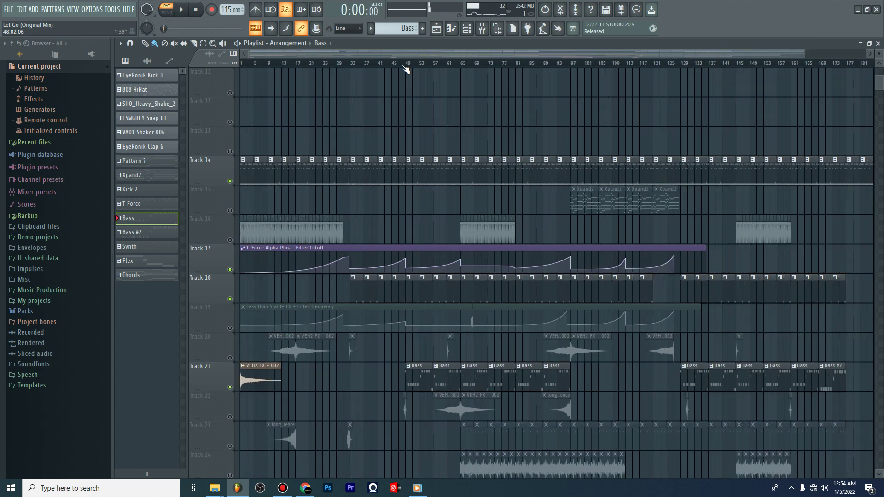
{"action": "scroll", "coordinate": [423, 357], "scroll_direction": "up", "scroll_amount": 5}
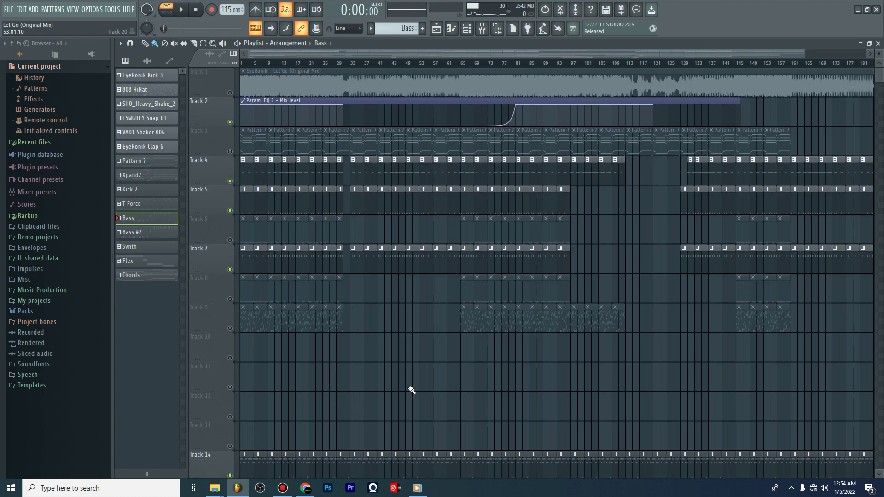
{"action": "scroll", "coordinate": [411, 390], "scroll_direction": "down", "scroll_amount": 5}
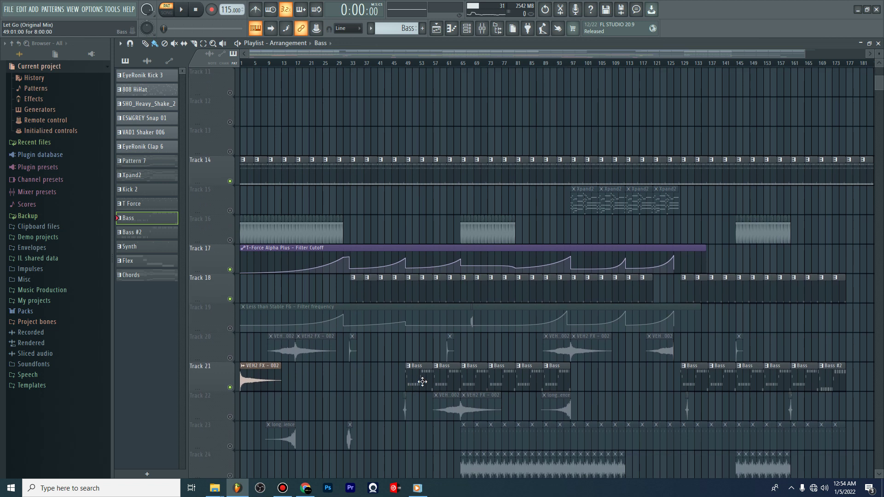
{"action": "left_click", "coordinate": [411, 65]}
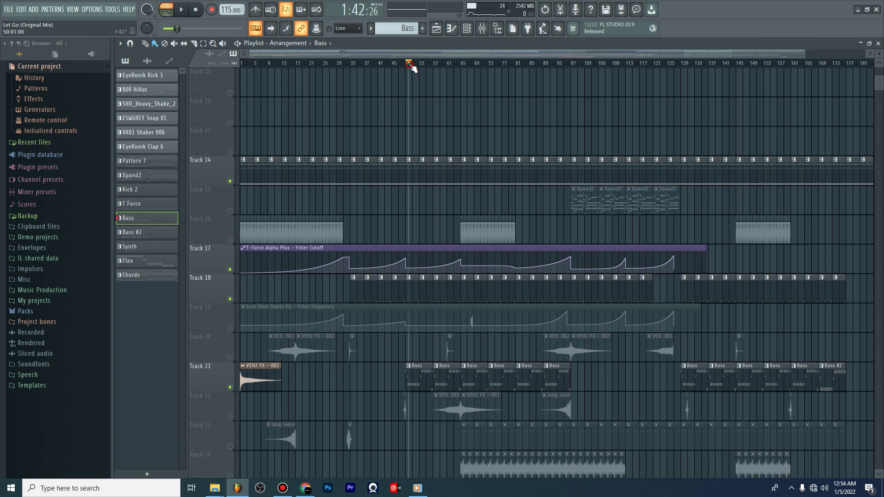
{"action": "left_click", "coordinate": [379, 65]}
{"action": "key", "text": "space"}
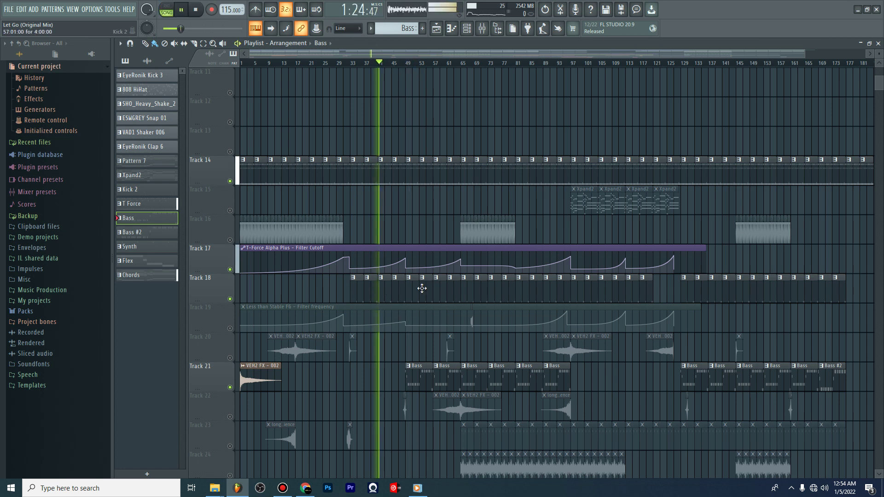
Enable the Pattern 7 track 3 and the Less than Stable FG filter frequency automation on track 19 during playback, and stop
{"action": "scroll", "coordinate": [277, 254], "scroll_direction": "up", "scroll_amount": 5}
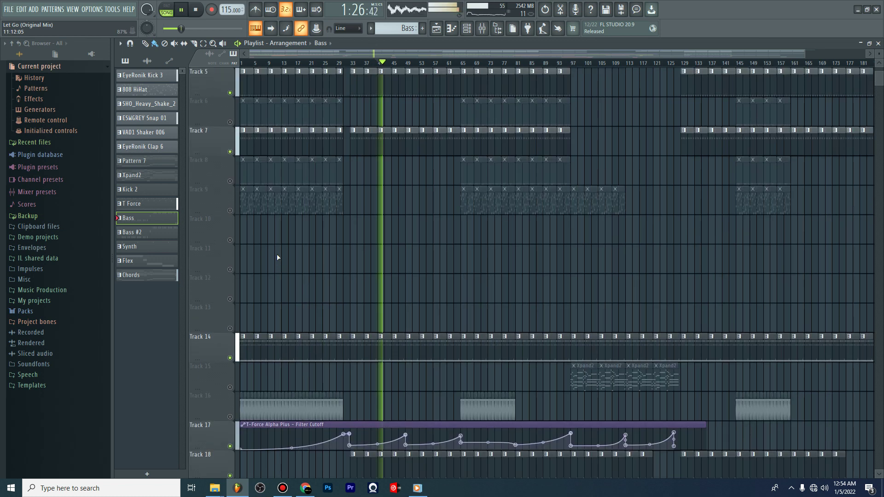
{"action": "left_click", "coordinate": [230, 152]}
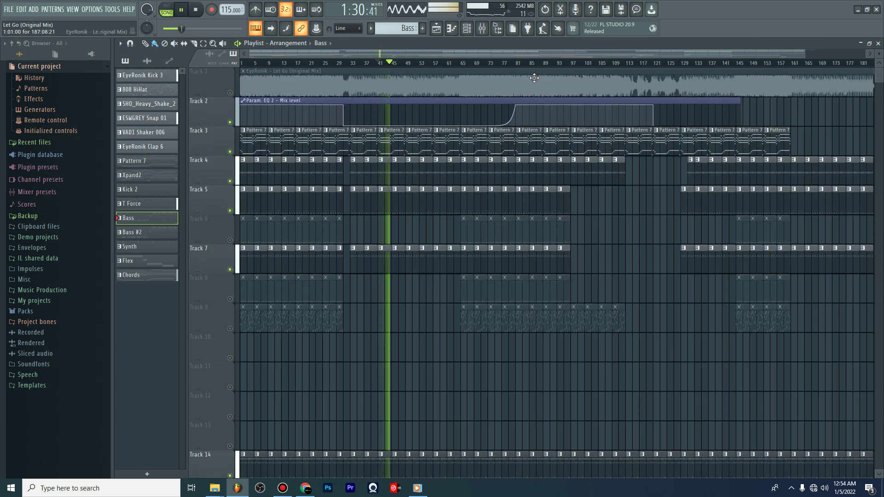
{"action": "left_click_drag", "start_coordinate": [879, 54], "coordinate": [880, 81]}
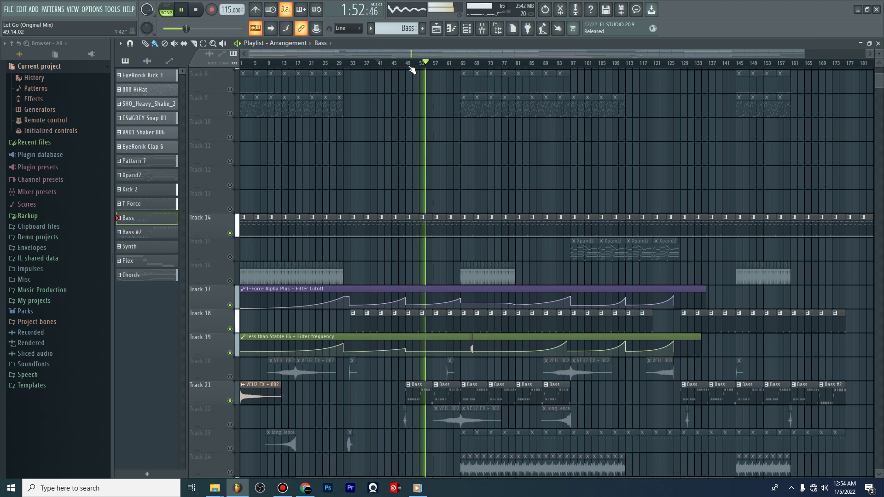
{"action": "left_click", "coordinate": [197, 11]}
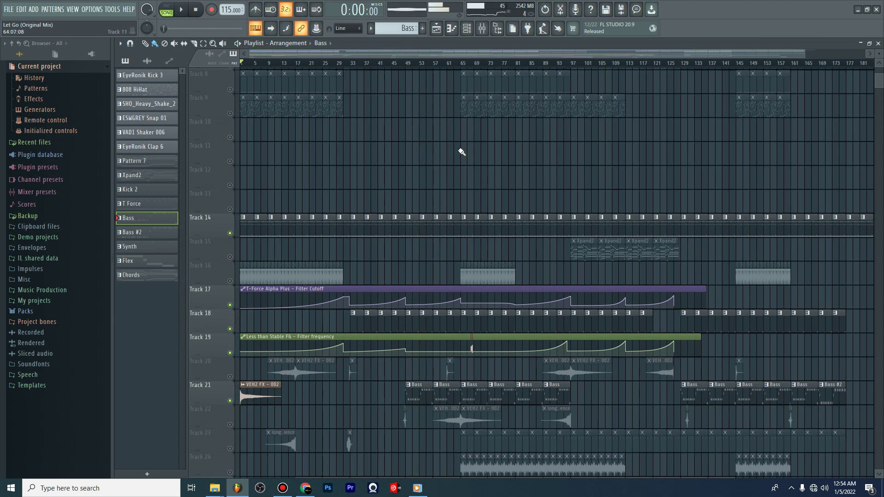
Solo track 1 holding the rendered "EyeRonik - Let Go (Original Mix)" audio
{"action": "scroll", "coordinate": [461, 152], "scroll_direction": "up", "scroll_amount": 5}
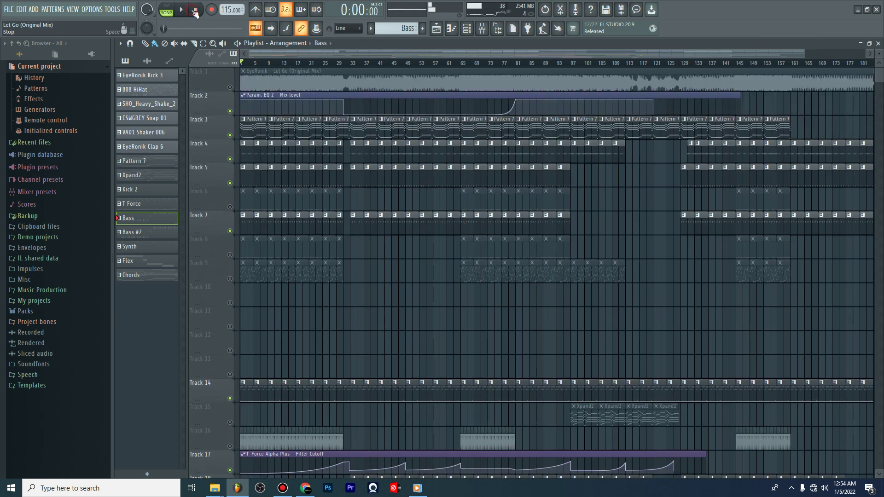
{"action": "scroll", "coordinate": [432, 175], "scroll_direction": "down", "scroll_amount": 7}
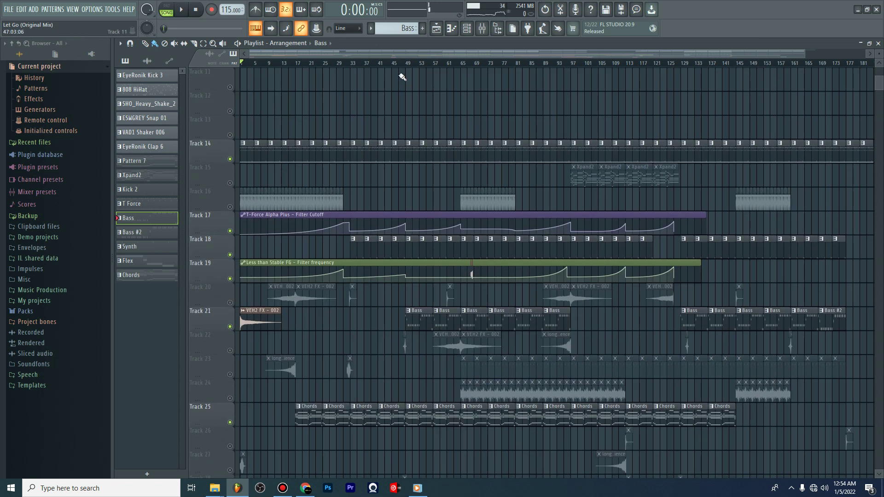
{"action": "scroll", "coordinate": [407, 105], "scroll_direction": "up", "scroll_amount": 7}
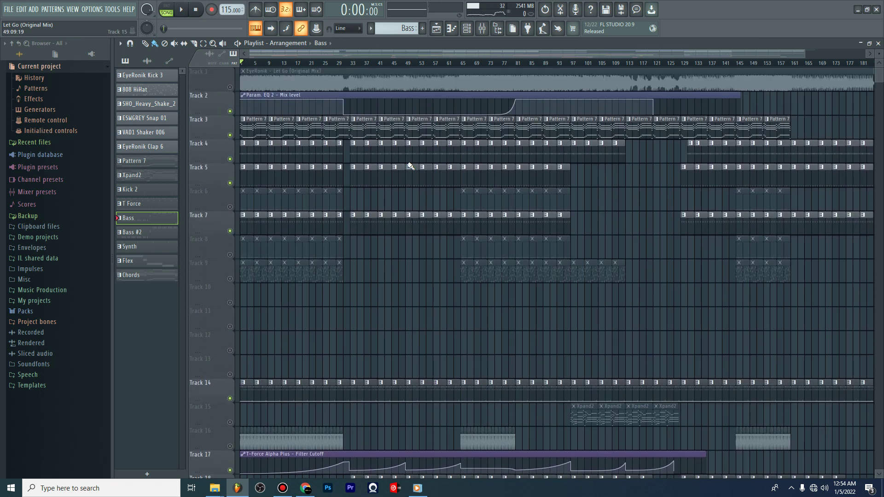
{"action": "right_click", "coordinate": [230, 87]}
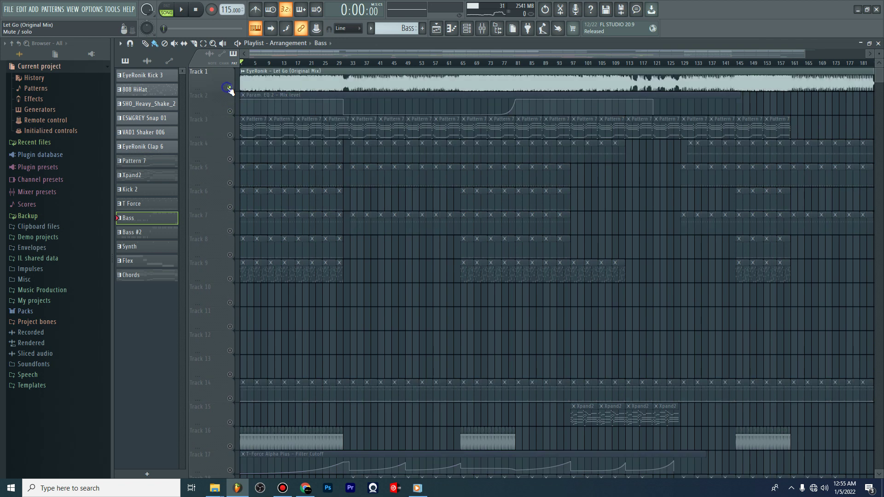
Play the rendered mix from bar 41 and listen through the section after bar 65
{"action": "left_click", "coordinate": [389, 64]}
{"action": "left_click", "coordinate": [382, 63]}
{"action": "key", "text": "space"}
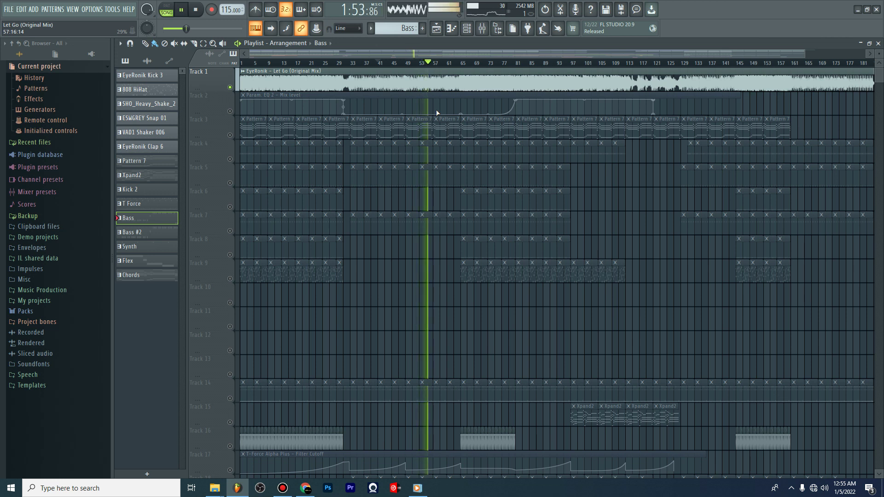
{"action": "left_click_drag", "start_coordinate": [430, 53], "coordinate": [447, 52]}
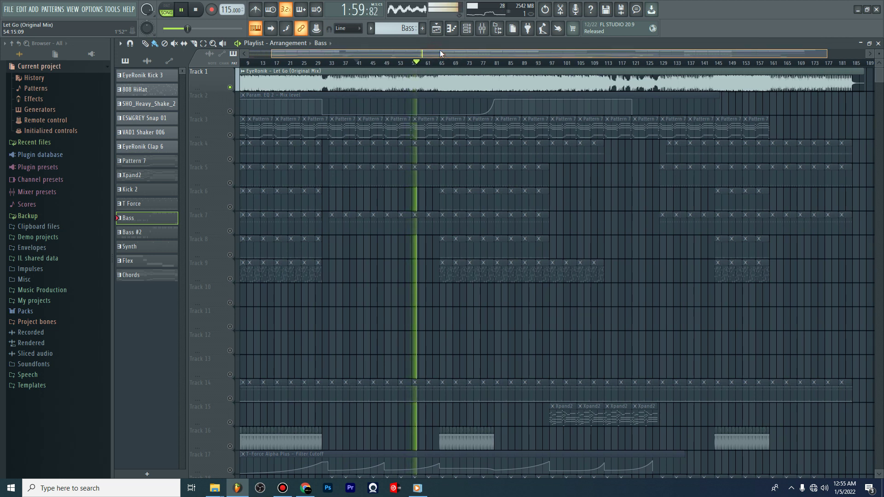
{"action": "left_click_drag", "start_coordinate": [441, 49], "coordinate": [445, 50]}
{"action": "left_click_drag", "start_coordinate": [380, 51], "coordinate": [389, 51]}
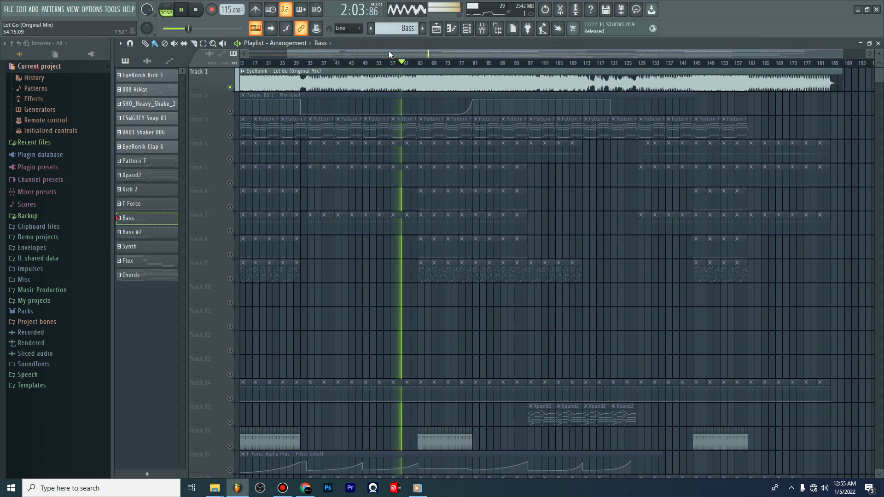
{"action": "left_click_drag", "start_coordinate": [362, 51], "coordinate": [371, 51]}
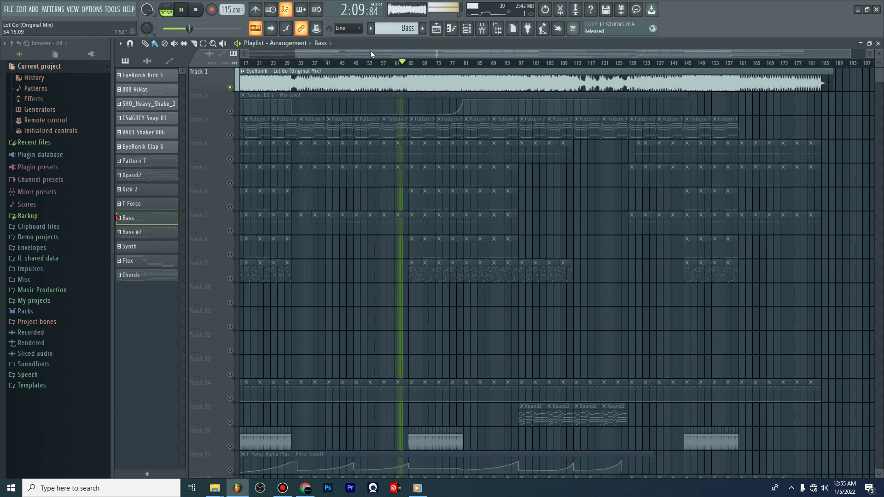
{"action": "left_click", "coordinate": [370, 50]}
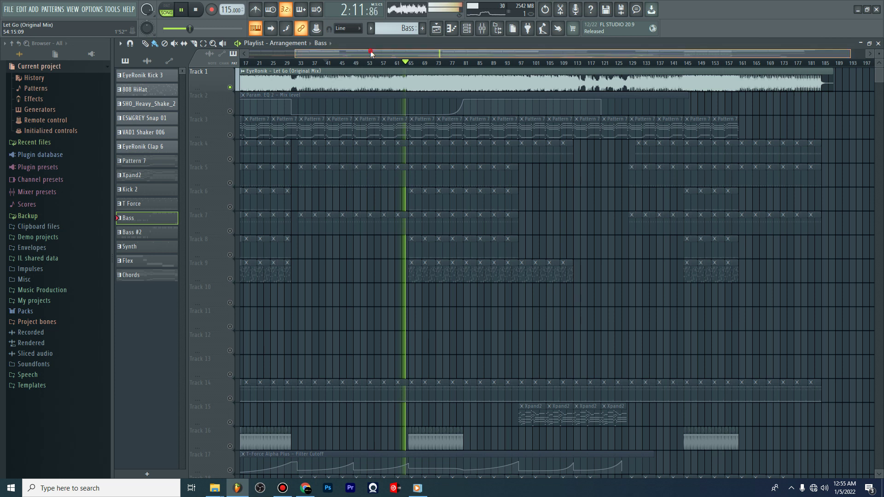
{"action": "left_click_drag", "start_coordinate": [370, 51], "coordinate": [375, 51]}
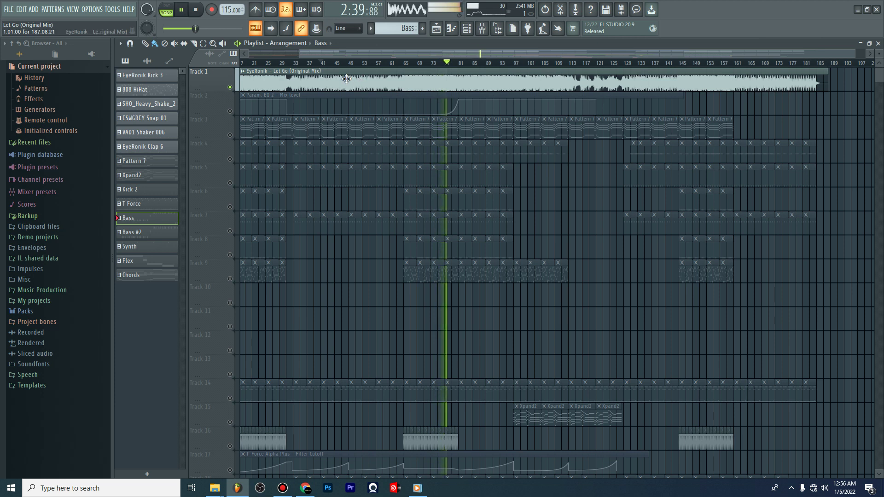
Stop playback and select the playlist section from bar 65 to bar 81
{"action": "left_click", "coordinate": [196, 9]}
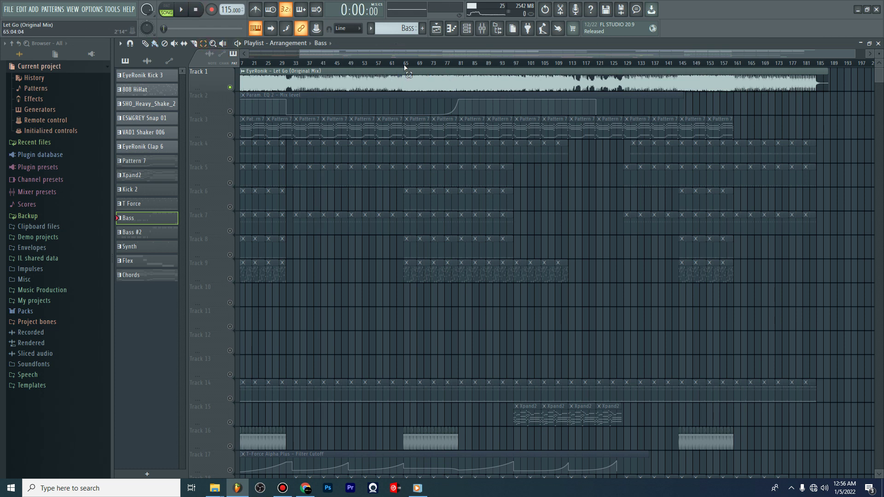
{"action": "mouse_move", "coordinate": [407, 65]}
{"action": "left_mouse_down"}
{"action": "mouse_move", "coordinate": [465, 65]}
{"action": "mouse_move", "coordinate": [458, 68]}
{"action": "left_mouse_up"}
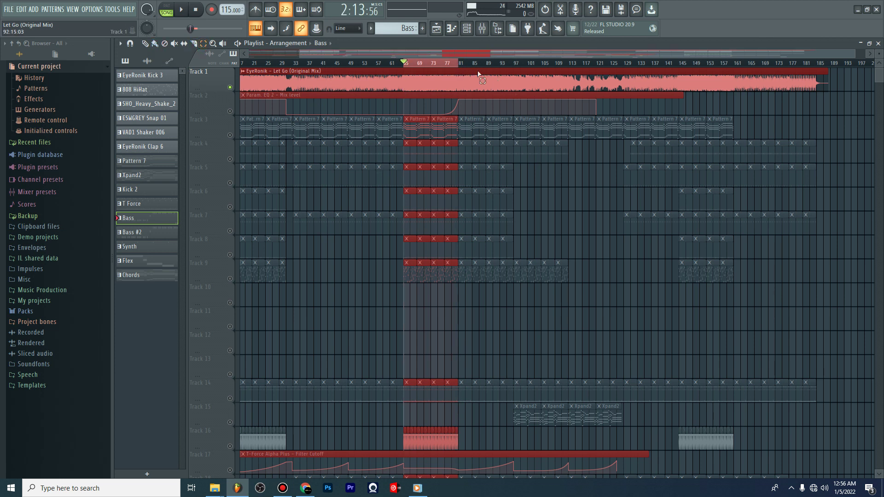
Clear the section selection, play the rendered mix from about bar 68, replay the same passage and stop
{"action": "left_click", "coordinate": [441, 68]}
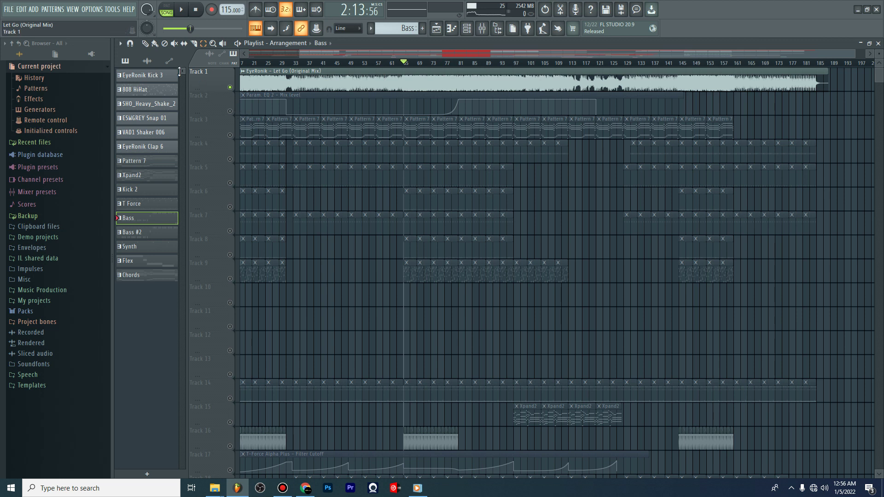
{"action": "left_click", "coordinate": [417, 65]}
{"action": "key", "text": "space"}
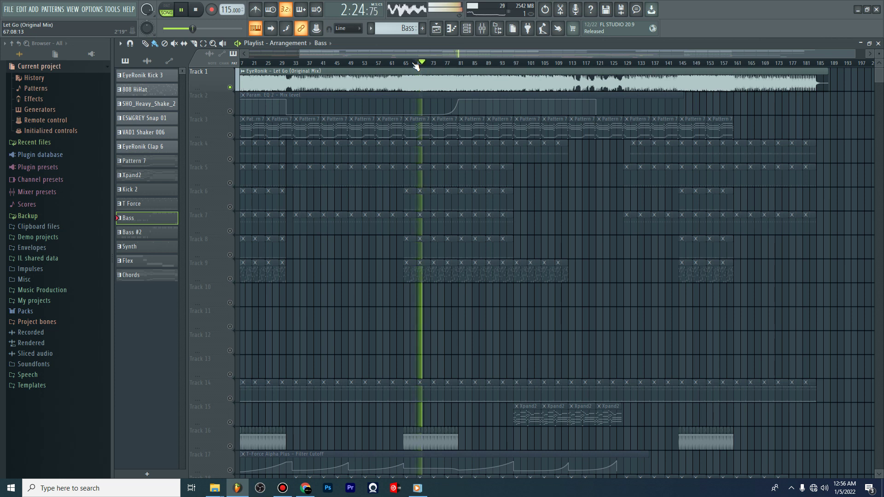
{"action": "left_click", "coordinate": [416, 66]}
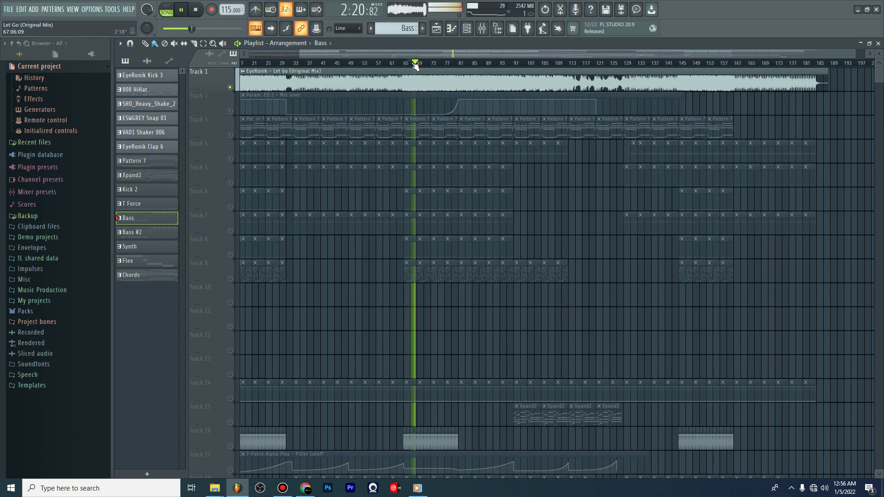
{"action": "left_click", "coordinate": [416, 65]}
{"action": "key", "text": "space"}
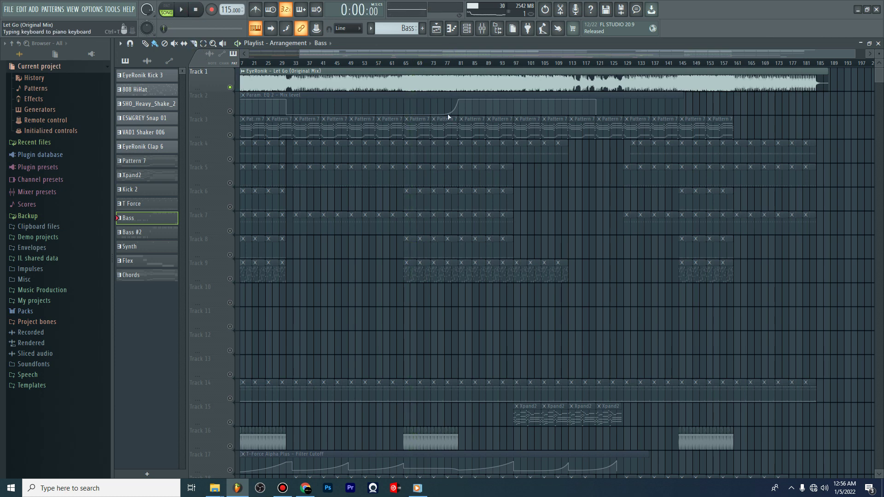
Delete the short stray audio clip near bar 68 on track 19
{"action": "scroll", "coordinate": [422, 239], "scroll_direction": "down", "scroll_amount": 10}
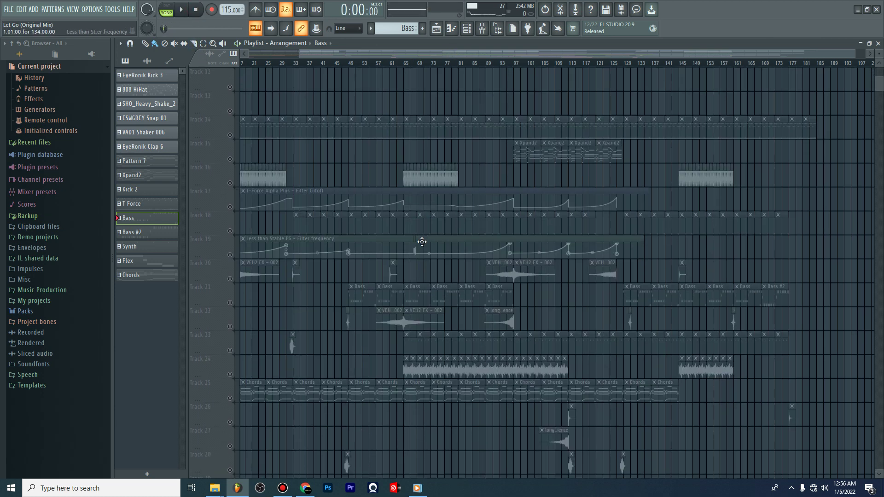
{"action": "scroll", "coordinate": [417, 65], "scroll_direction": "up", "scroll_amount": 5}
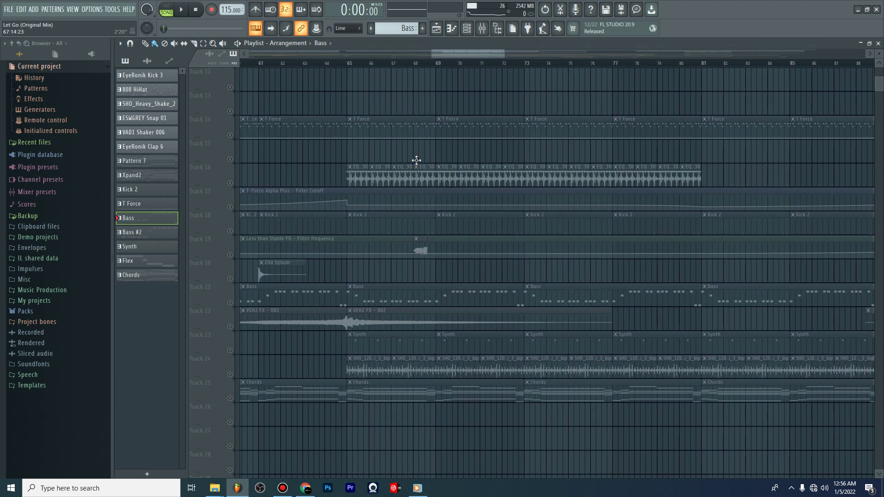
{"action": "right_click", "coordinate": [425, 249]}
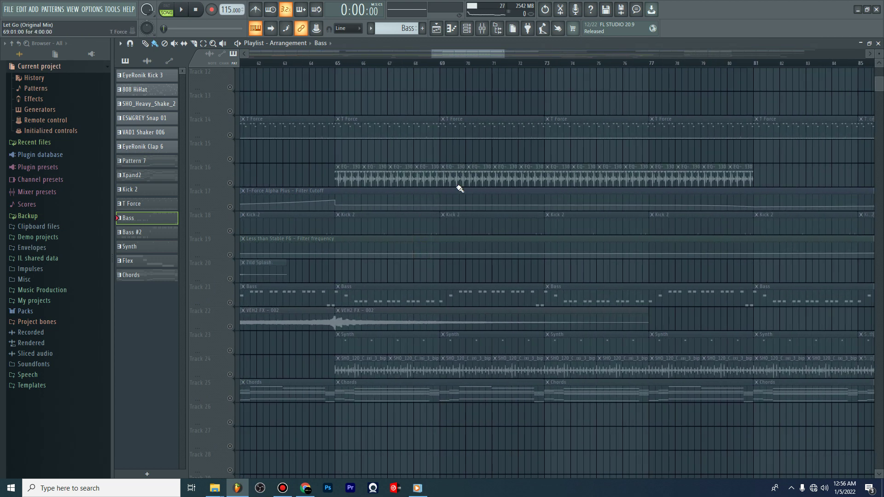
{"action": "scroll", "coordinate": [452, 155], "scroll_direction": "up", "scroll_amount": 5}
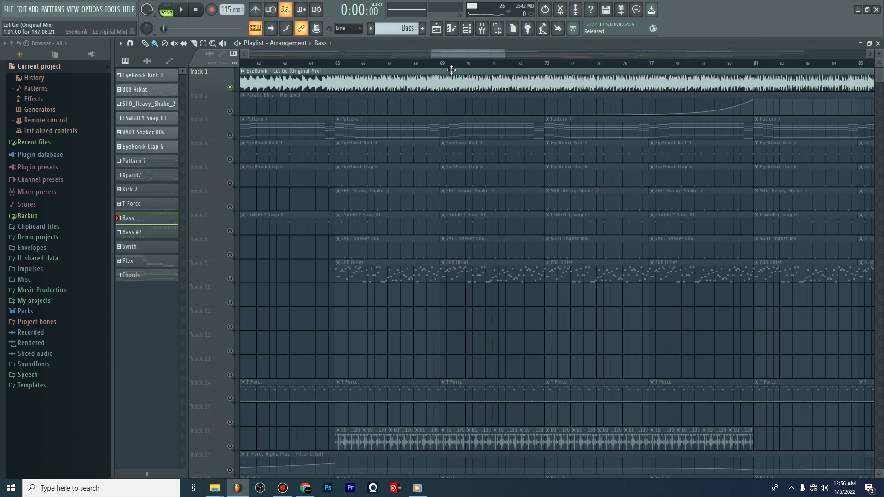
{"action": "scroll", "coordinate": [443, 72], "scroll_direction": "down", "scroll_amount": 3}
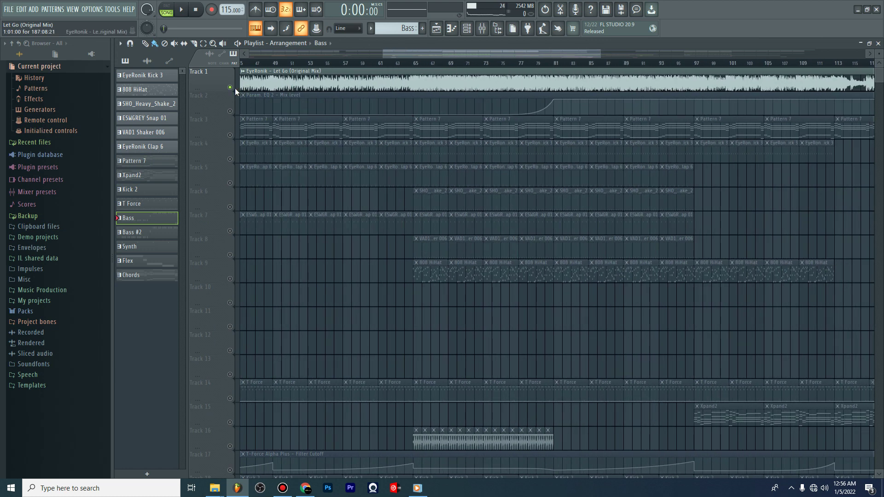
Select the playlist section from bar 65 to bar 81 and examine its clips across all tracks
{"action": "left_click_drag", "start_coordinate": [415, 67], "coordinate": [554, 68]}
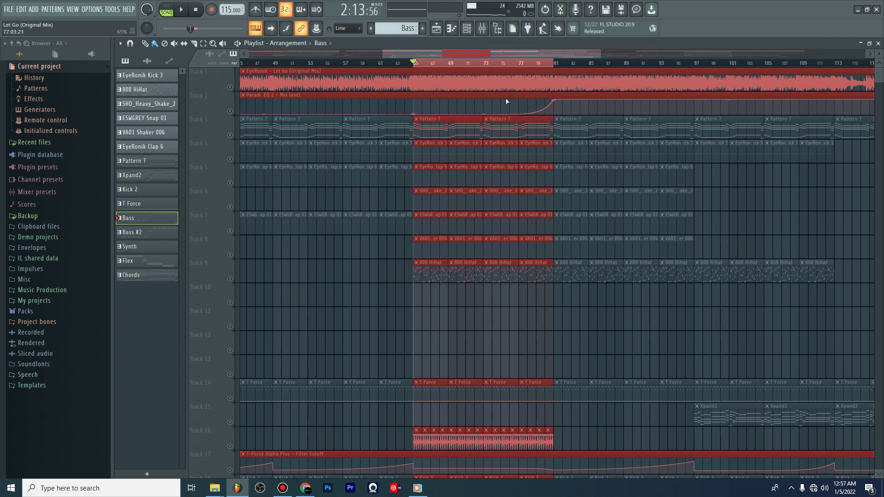
{"action": "scroll", "coordinate": [507, 100], "scroll_direction": "down", "scroll_amount": 6}
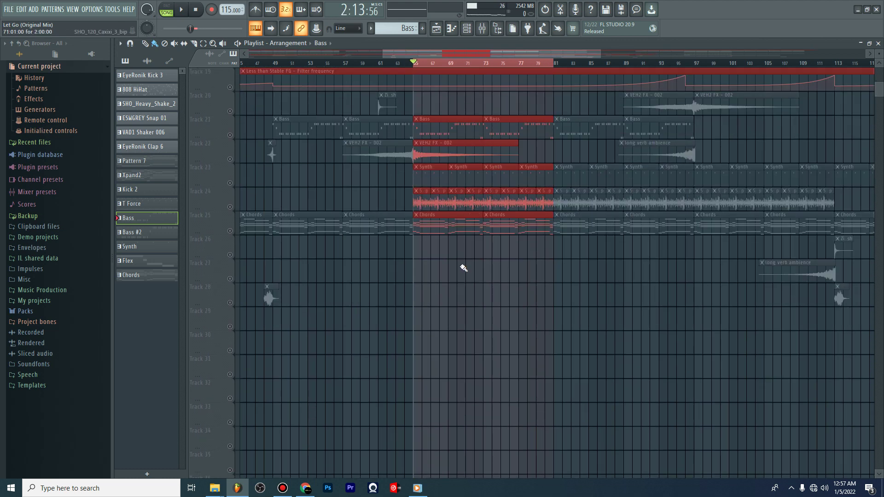
{"action": "scroll", "coordinate": [450, 223], "scroll_direction": "up", "scroll_amount": 2}
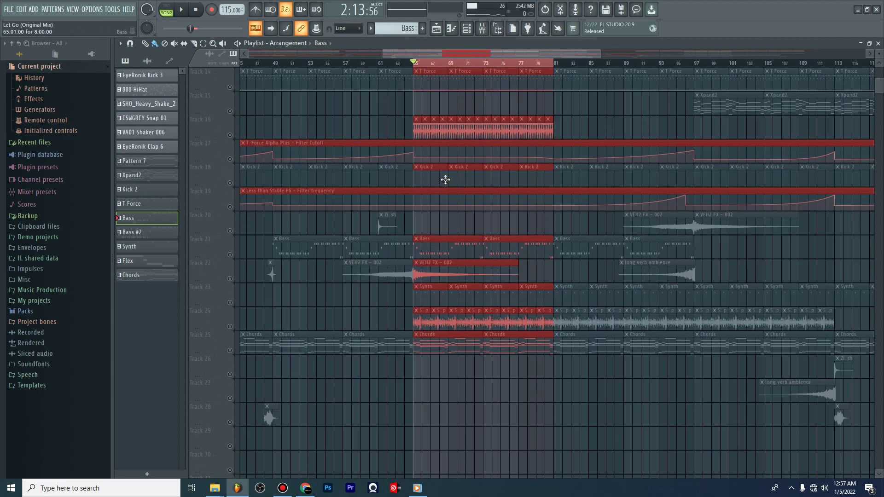
{"action": "scroll", "coordinate": [441, 178], "scroll_direction": "up", "scroll_amount": 3}
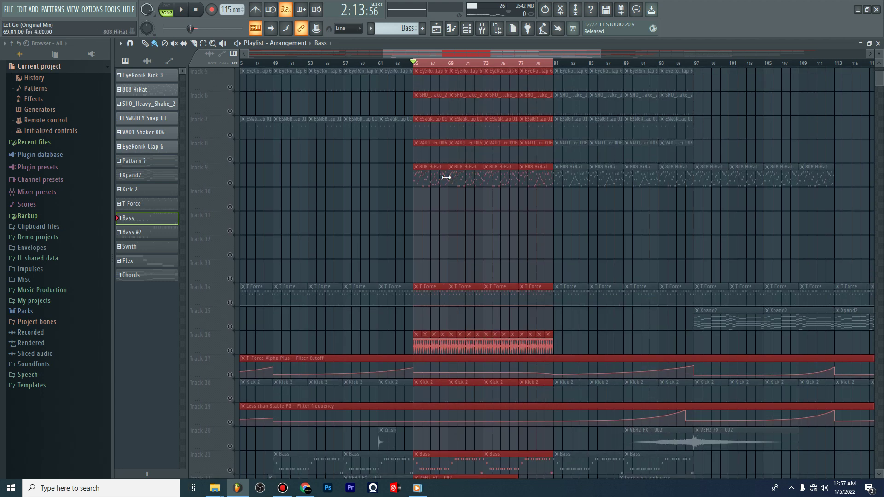
{"action": "scroll", "coordinate": [453, 126], "scroll_direction": "up", "scroll_amount": 2}
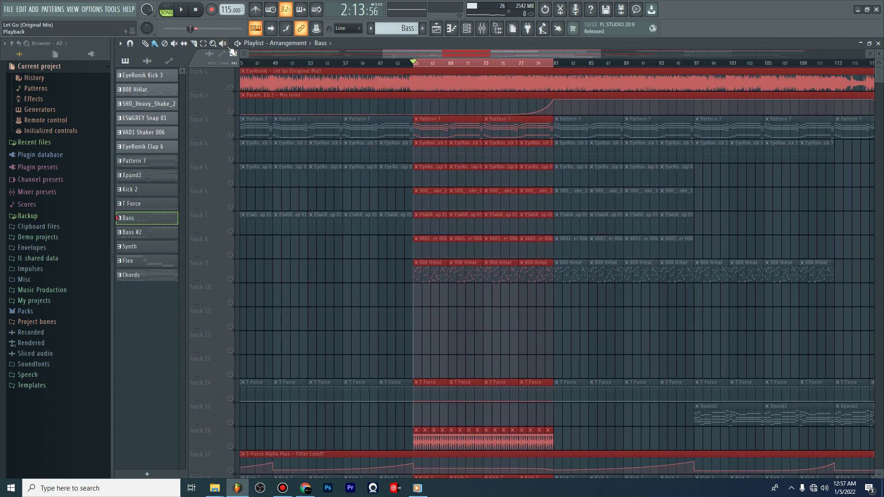
Unsolo and mute the rendered mix on track 1 so the other tracks are active, and clear the section selection
{"action": "left_click", "coordinate": [205, 44]}
{"action": "right_click", "coordinate": [229, 87]}
{"action": "left_click", "coordinate": [229, 87]}
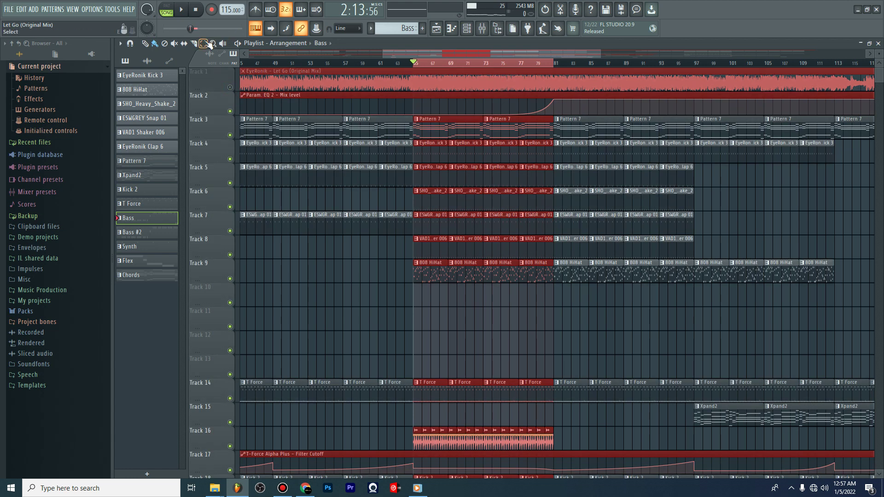
{"action": "left_click", "coordinate": [508, 66], "text": "ctrl"}
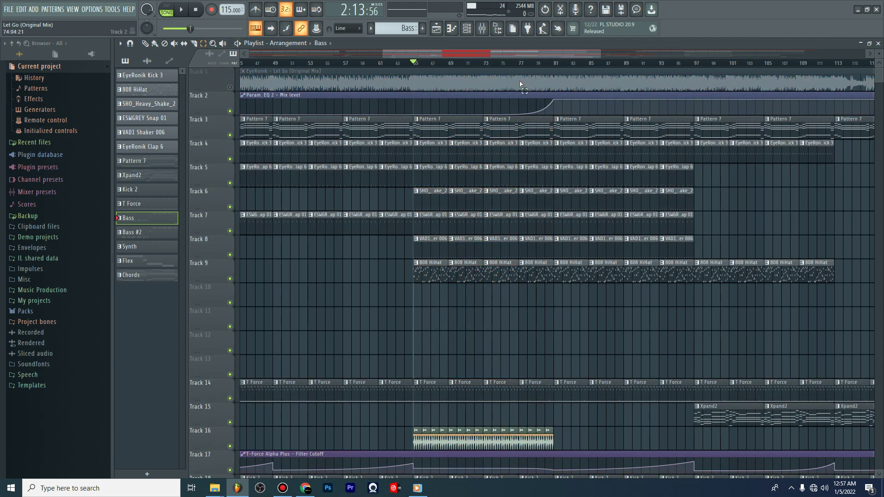
Solo the rendered mix on track 1, play it from about bar 78 past bar 81, and stop
{"action": "left_click_drag", "start_coordinate": [513, 54], "coordinate": [571, 54]}
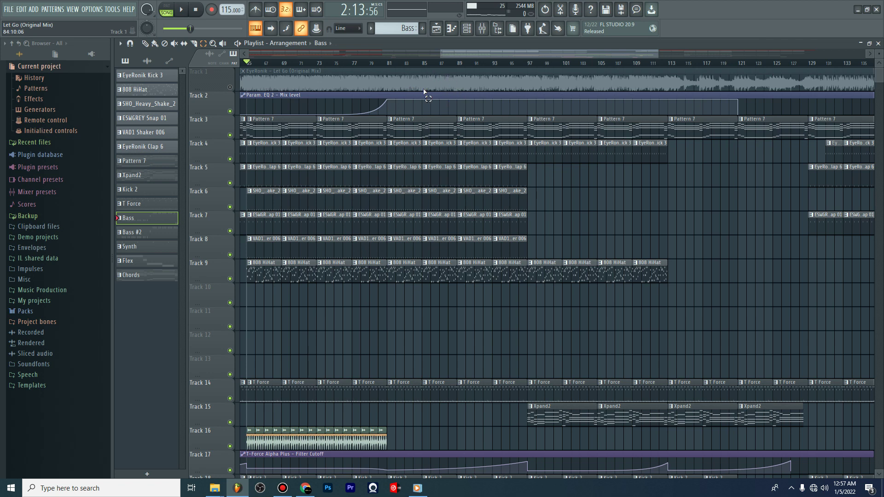
{"action": "scroll", "coordinate": [477, 57], "scroll_direction": "down", "scroll_amount": 5}
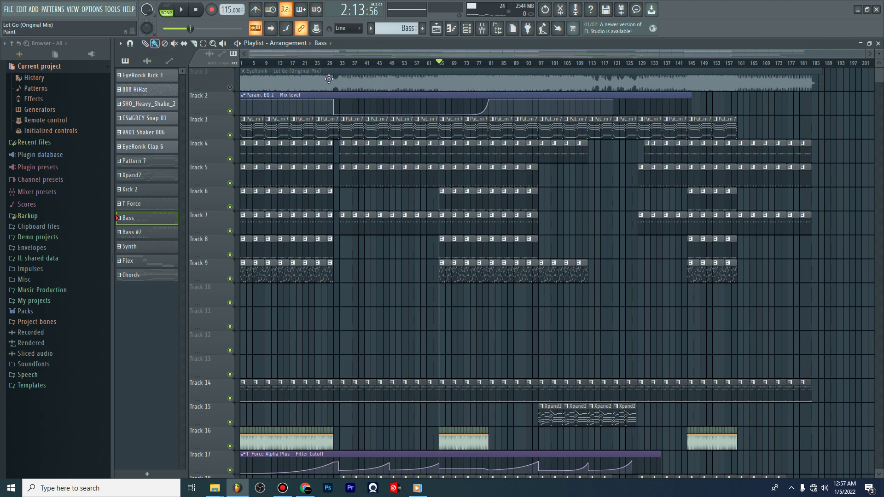
{"action": "scroll", "coordinate": [517, 198], "scroll_direction": "down", "scroll_amount": 5}
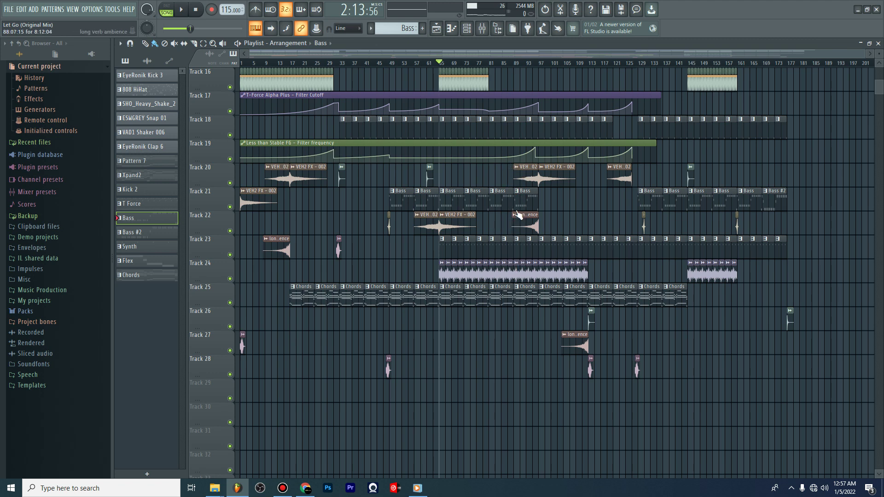
{"action": "scroll", "coordinate": [517, 214], "scroll_direction": "up", "scroll_amount": 5}
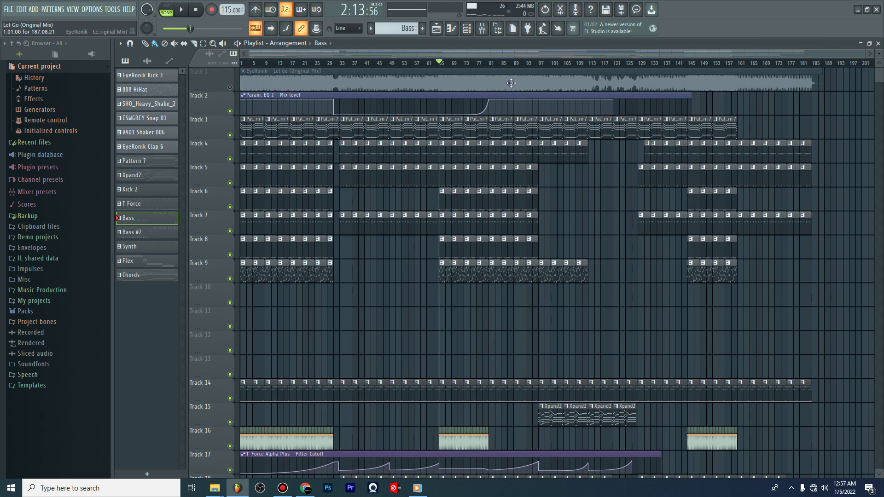
{"action": "left_click_drag", "start_coordinate": [473, 63], "coordinate": [480, 64]}
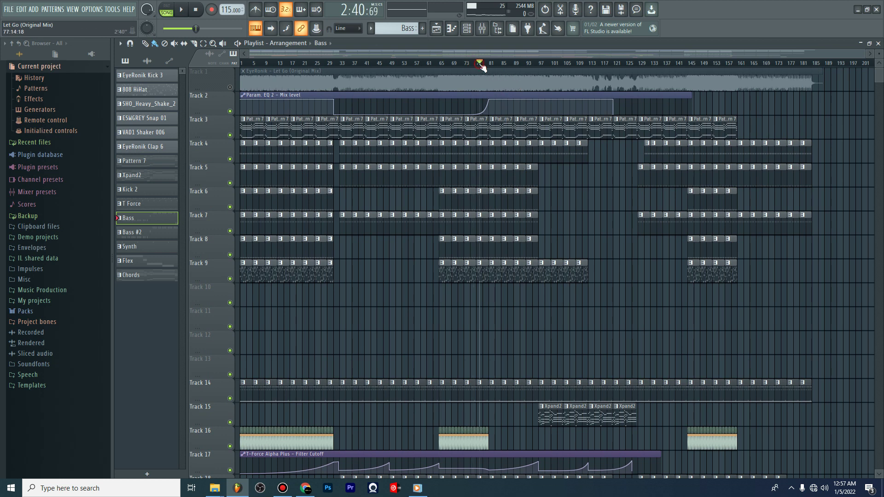
{"action": "right_click", "coordinate": [231, 111]}
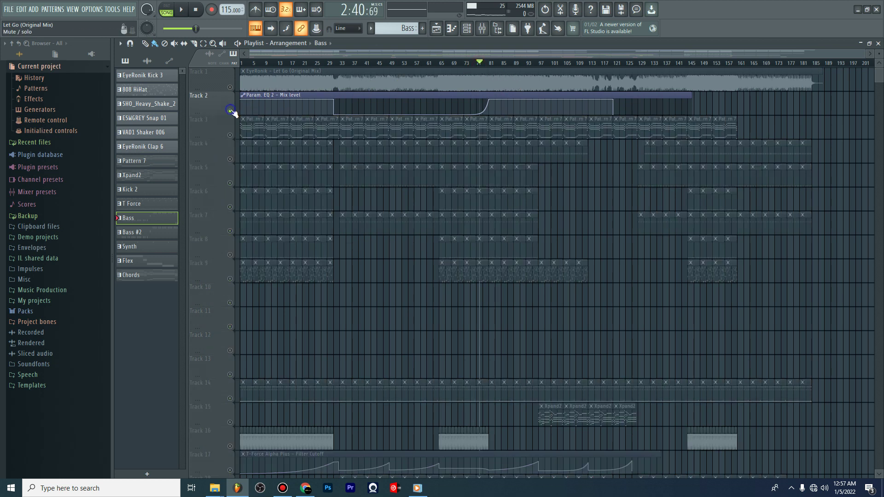
{"action": "right_click", "coordinate": [230, 88]}
{"action": "key", "text": "space"}
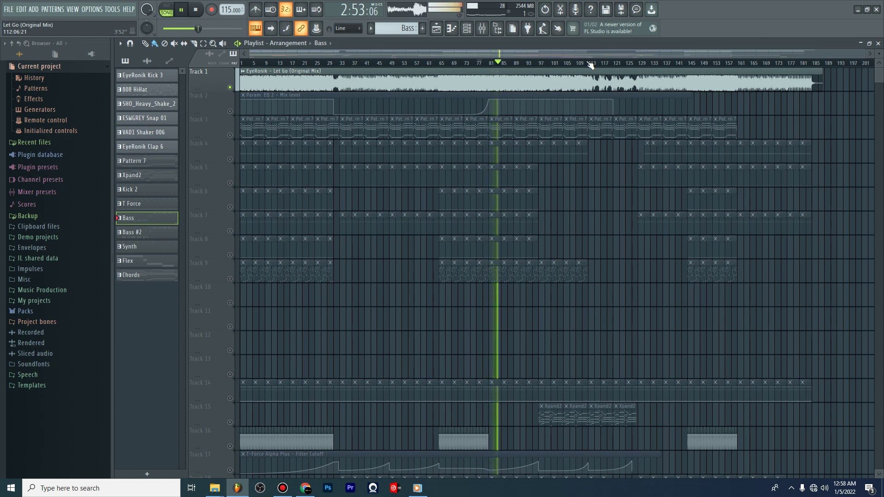
{"action": "scroll", "coordinate": [552, 168], "scroll_direction": "down", "scroll_amount": 10}
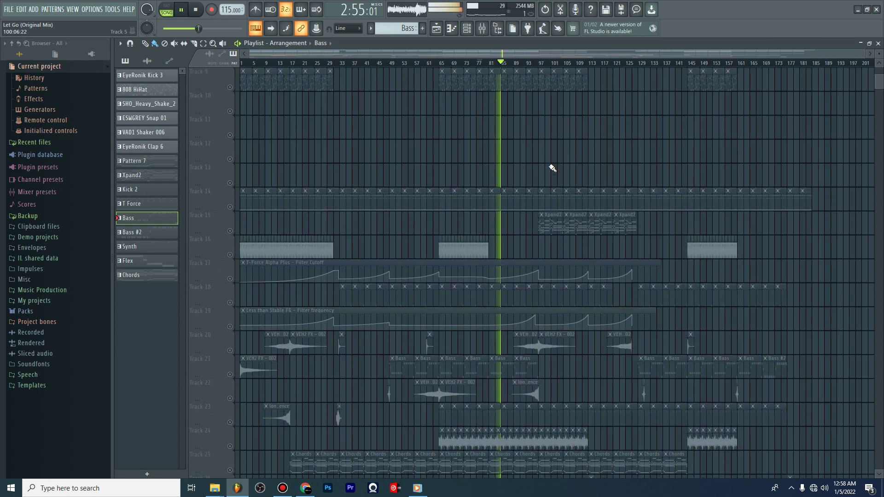
{"action": "left_click", "coordinate": [196, 12]}
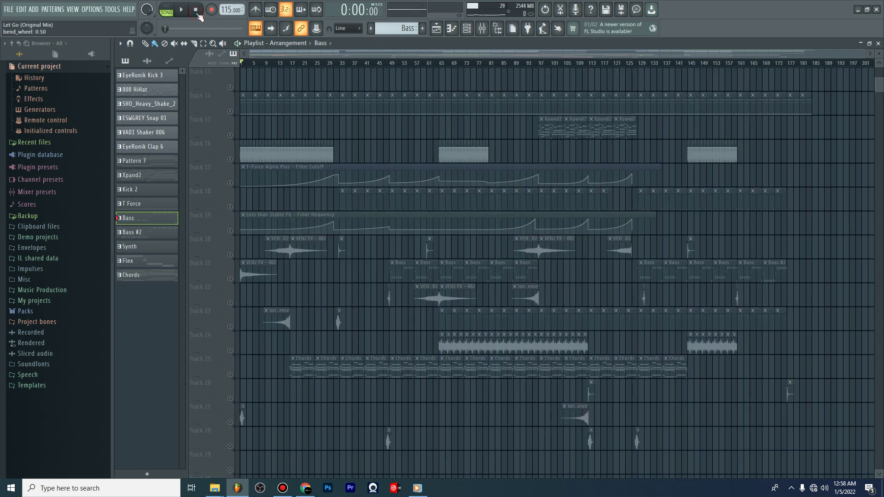
Enable track 23, audition its Synth pattern with the DUNE 3 plugin open, and return to the playlist
{"action": "left_click", "coordinate": [232, 328]}
{"action": "double_click", "coordinate": [466, 314]}
{"action": "left_click", "coordinate": [193, 12]}
{"action": "left_click_drag", "start_coordinate": [544, 55], "coordinate": [272, 53]}
{"action": "left_click", "coordinate": [469, 30]}
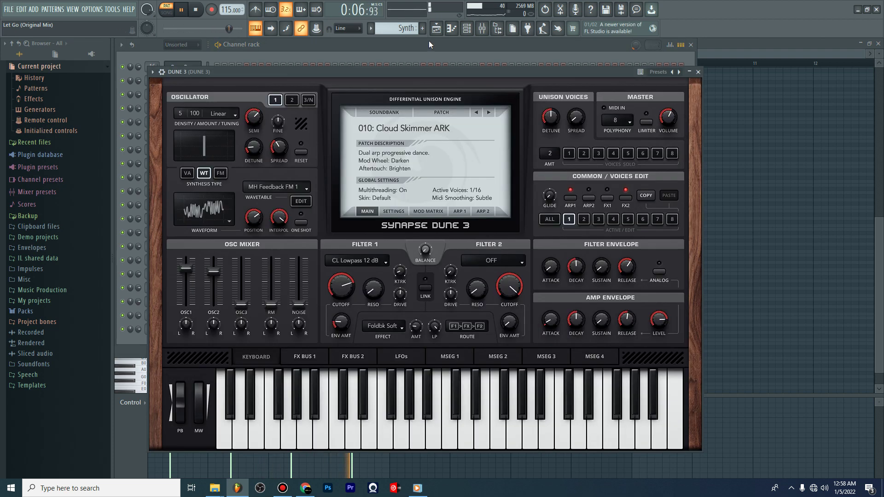
{"action": "left_click", "coordinate": [436, 30]}
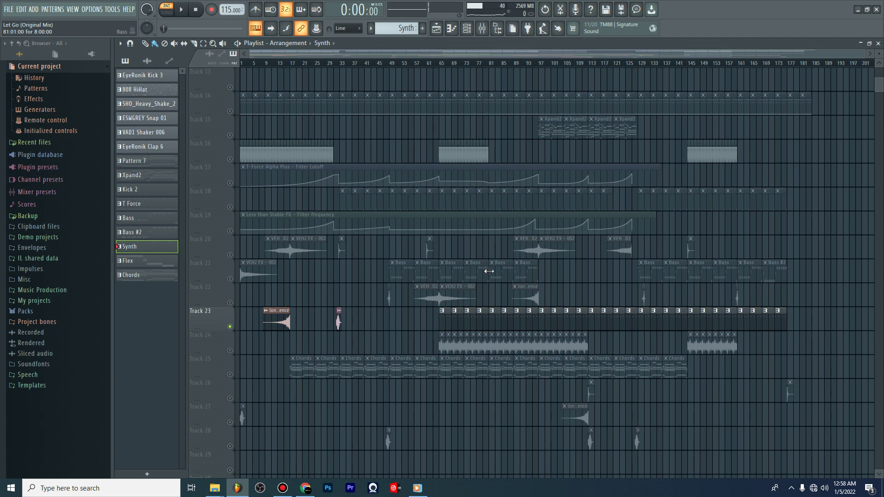
Play the rendered mix in song mode from bar 81, listen through to about bar 96, and stop
{"action": "scroll", "coordinate": [488, 271], "scroll_direction": "up", "scroll_amount": 10}
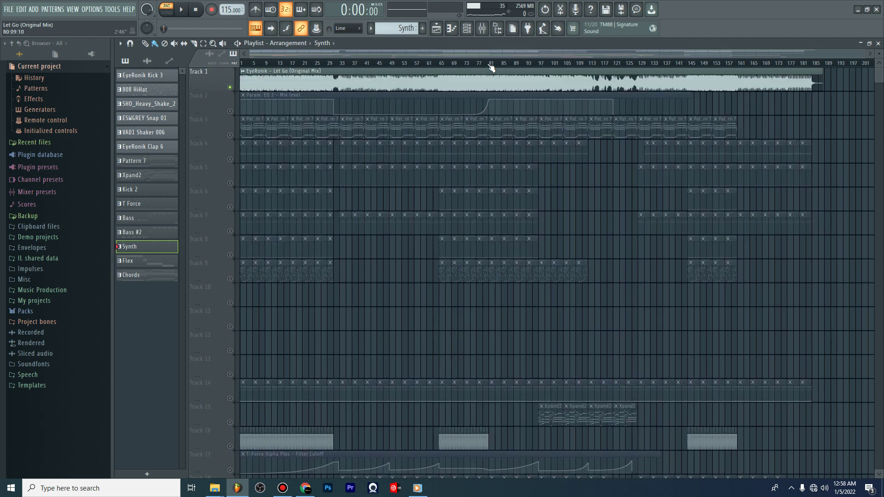
{"action": "left_click", "coordinate": [491, 65]}
{"action": "key", "text": "space"}
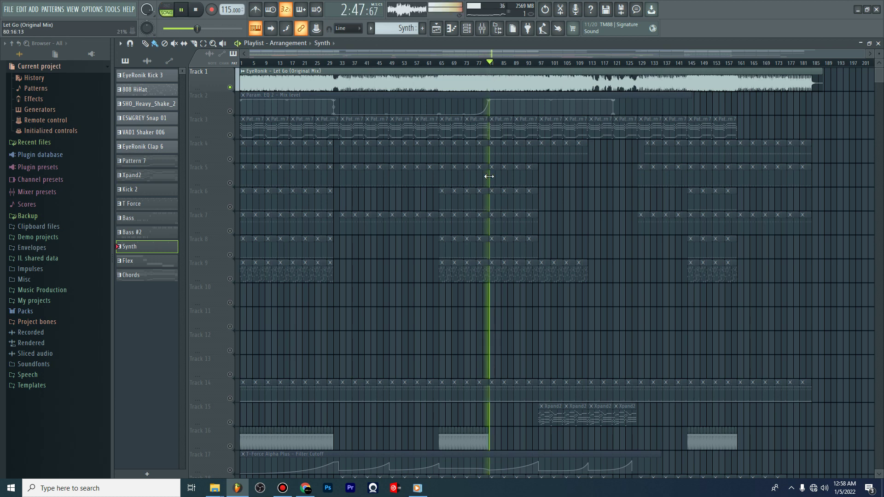
{"action": "scroll", "coordinate": [489, 178], "scroll_direction": "down", "scroll_amount": 5}
{"action": "scroll", "coordinate": [415, 300], "scroll_direction": "down", "scroll_amount": 6}
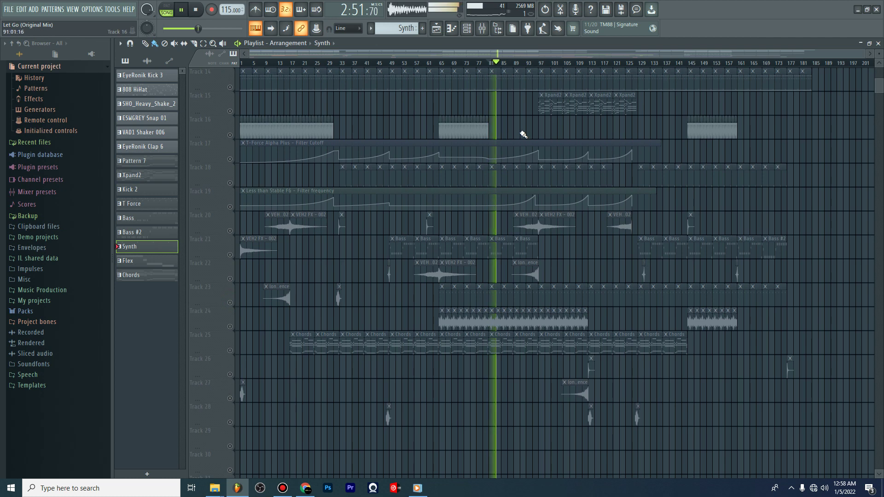
{"action": "scroll", "coordinate": [526, 129], "scroll_direction": "up", "scroll_amount": 12}
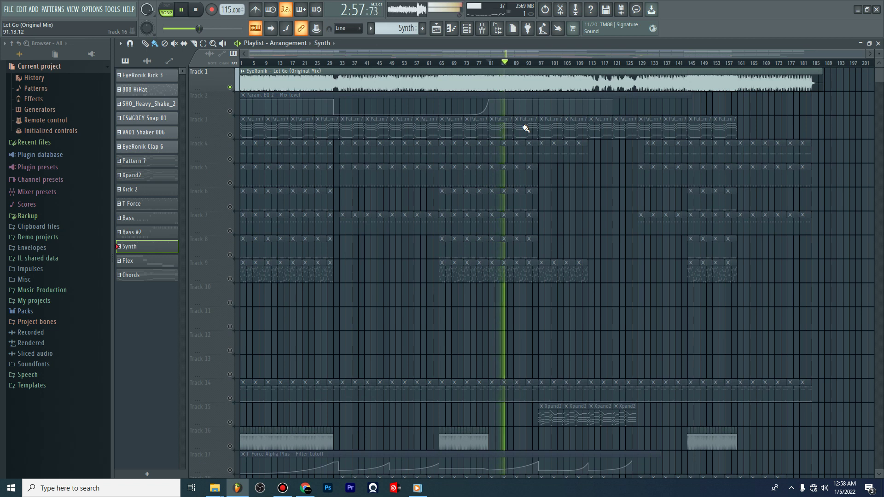
{"action": "left_click_drag", "start_coordinate": [415, 53], "coordinate": [465, 51]}
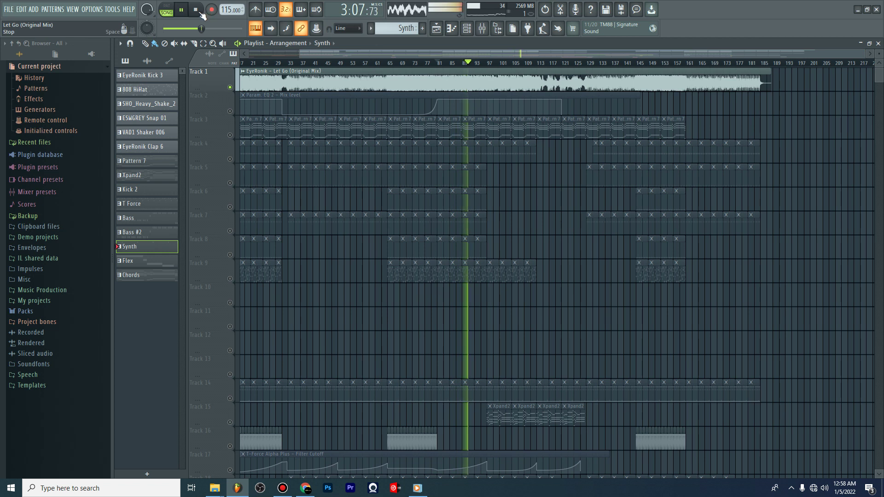
{"action": "left_click_drag", "start_coordinate": [454, 53], "coordinate": [490, 54]}
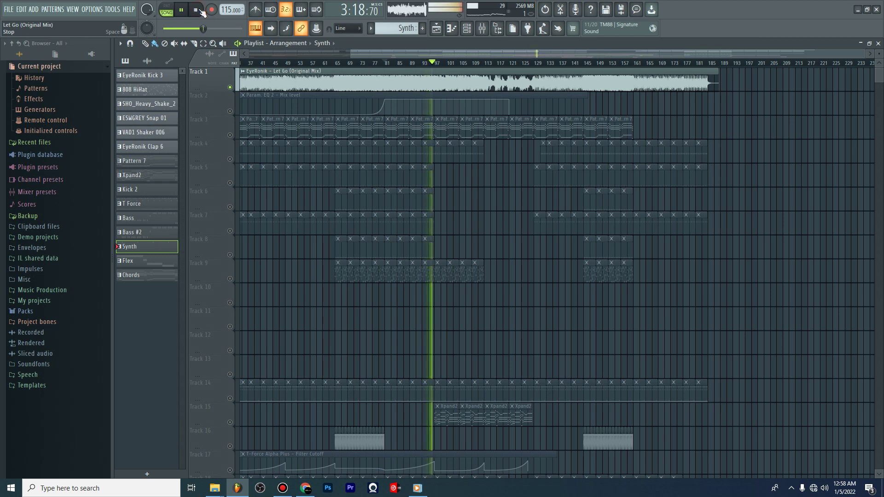
{"action": "left_click", "coordinate": [202, 10]}
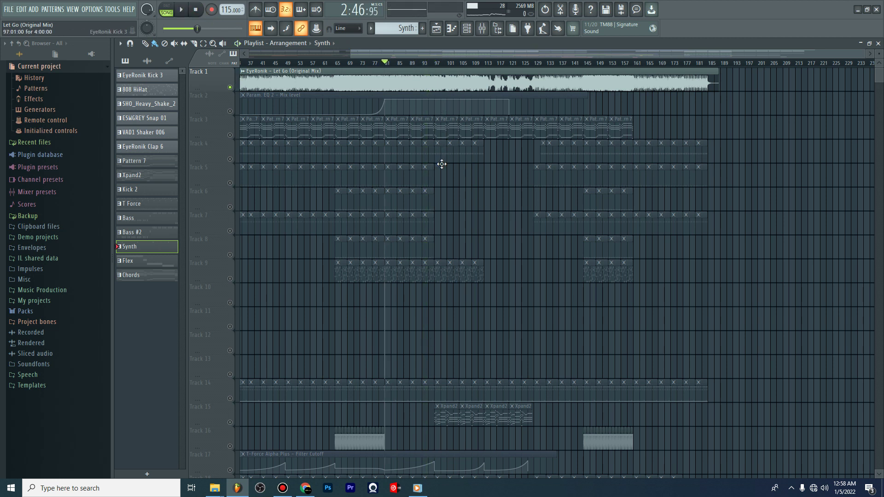
Unsolo track 1 to reactivate all playlist tracks
{"action": "right_click", "coordinate": [231, 87]}
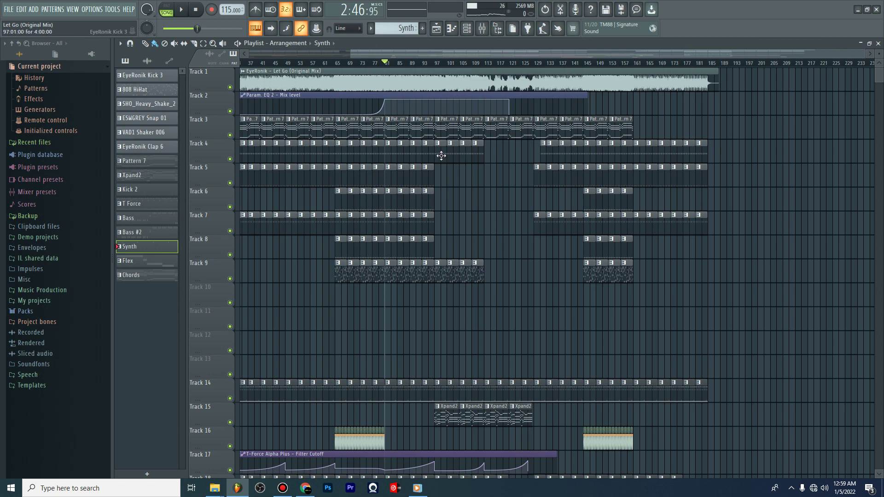
Open the Xpand2 pattern from track 15 in the piano roll, audition it in pattern mode, and return to the playlist
{"action": "scroll", "coordinate": [488, 216], "scroll_direction": "down", "scroll_amount": 6}
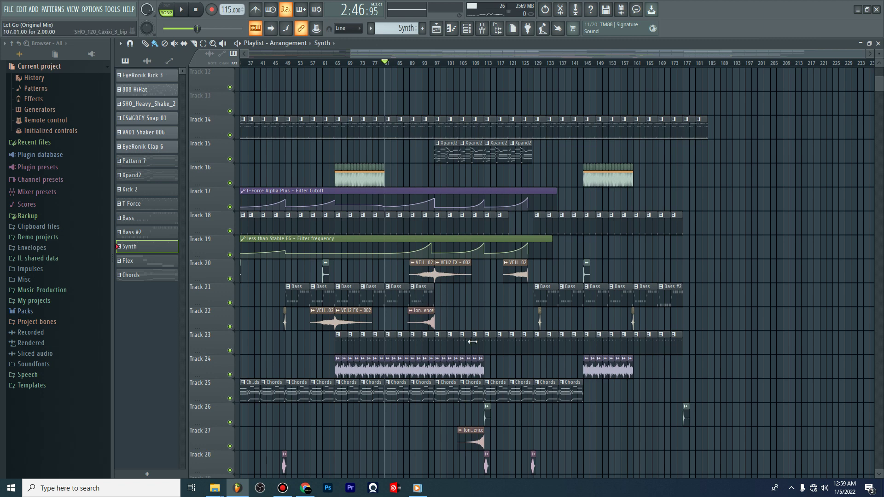
{"action": "double_click", "coordinate": [448, 156]}
{"action": "left_click_drag", "start_coordinate": [493, 55], "coordinate": [257, 55]}
{"action": "scroll", "coordinate": [345, 160], "scroll_direction": "up", "scroll_amount": 3}
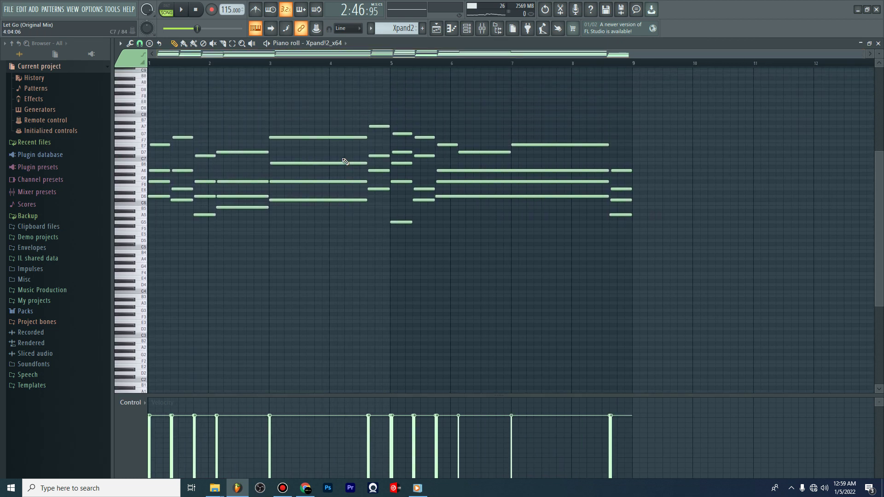
{"action": "scroll", "coordinate": [345, 162], "scroll_direction": "up", "scroll_amount": 1}
{"action": "left_click", "coordinate": [173, 10]}
{"action": "key", "text": "space"}
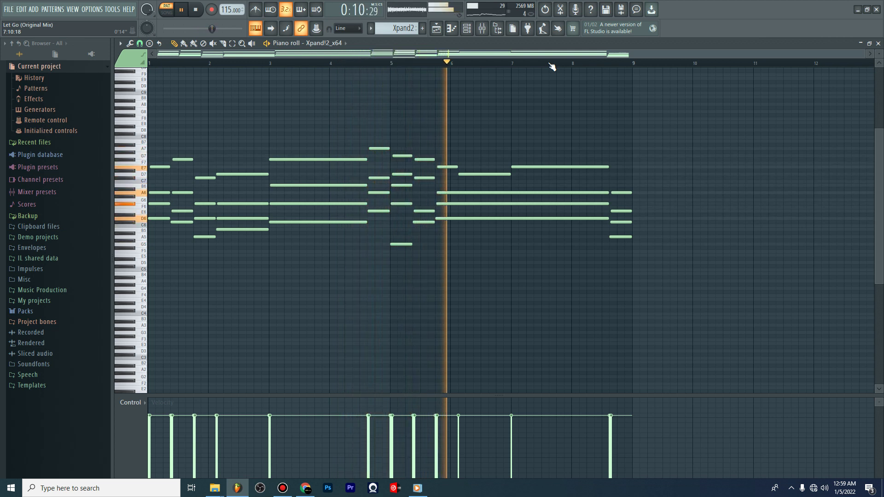
{"action": "left_click", "coordinate": [450, 30]}
{"action": "key", "text": "space"}
{"action": "mouse_move", "coordinate": [458, 188]}
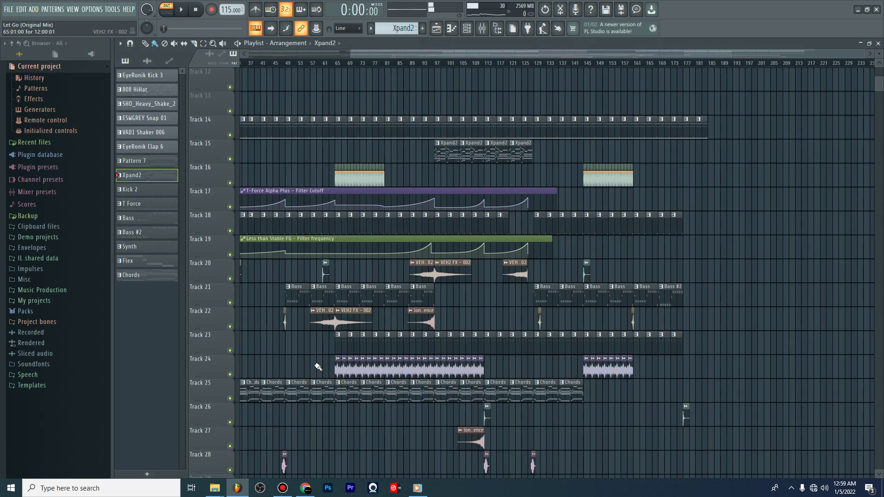
Solo track 15, enable the Chords on track 25, and play the song from about bar 89
{"action": "right_click", "coordinate": [231, 398]}
{"action": "right_click", "coordinate": [231, 159]}
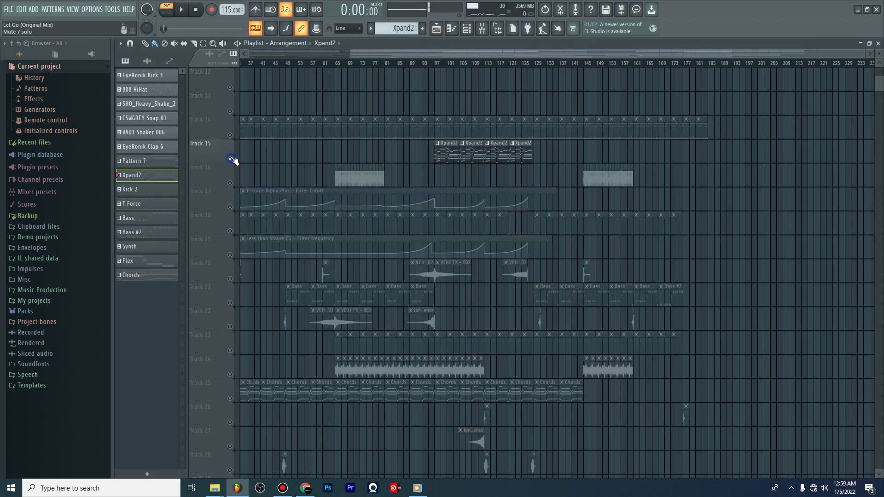
{"action": "left_click", "coordinate": [230, 399]}
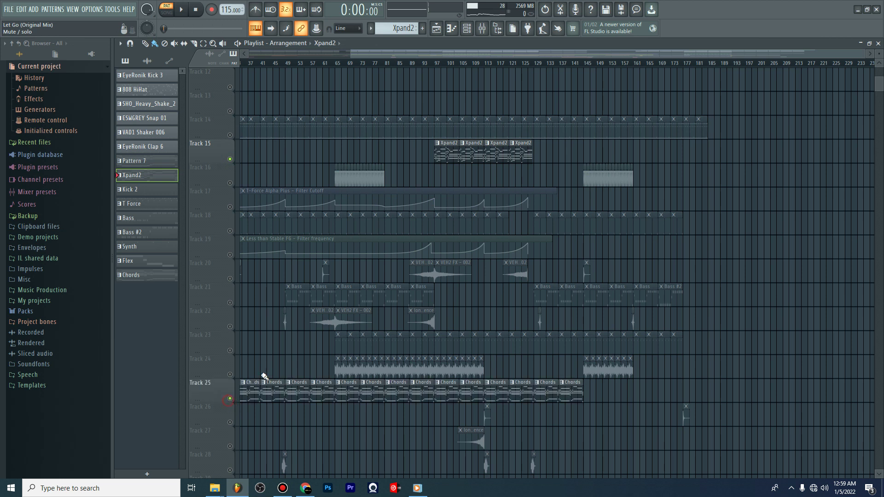
{"action": "left_click", "coordinate": [411, 65]}
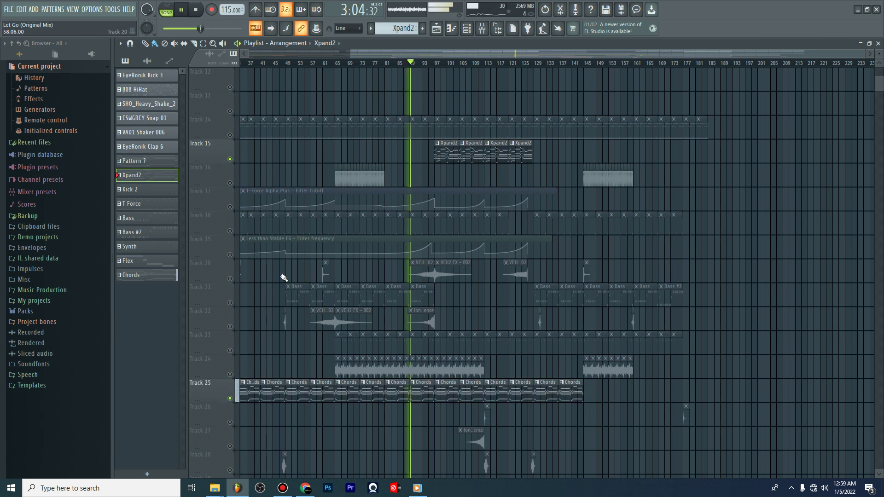
Enable the effect samples on tracks 22 and 20, plus the Pattern 7 and EQ mix level automation tracks 3 and 2
{"action": "left_click", "coordinate": [230, 327]}
{"action": "left_click", "coordinate": [230, 279]}
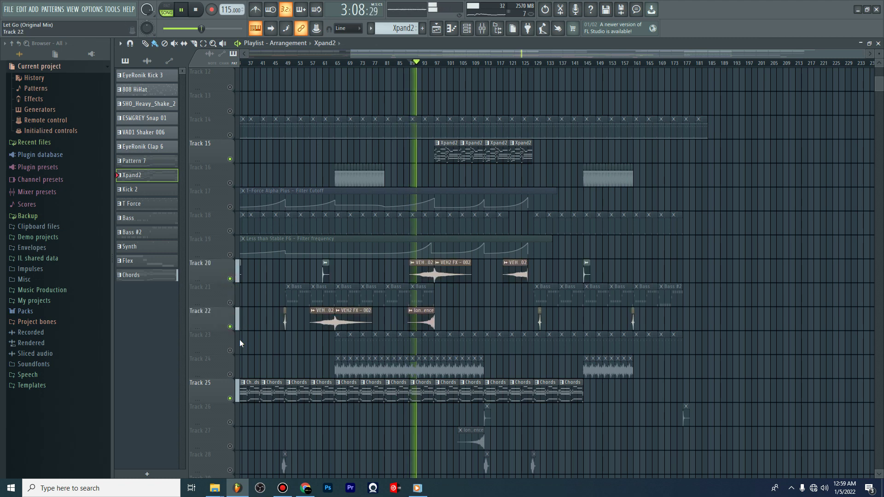
{"action": "scroll", "coordinate": [232, 311], "scroll_direction": "up", "scroll_amount": 6}
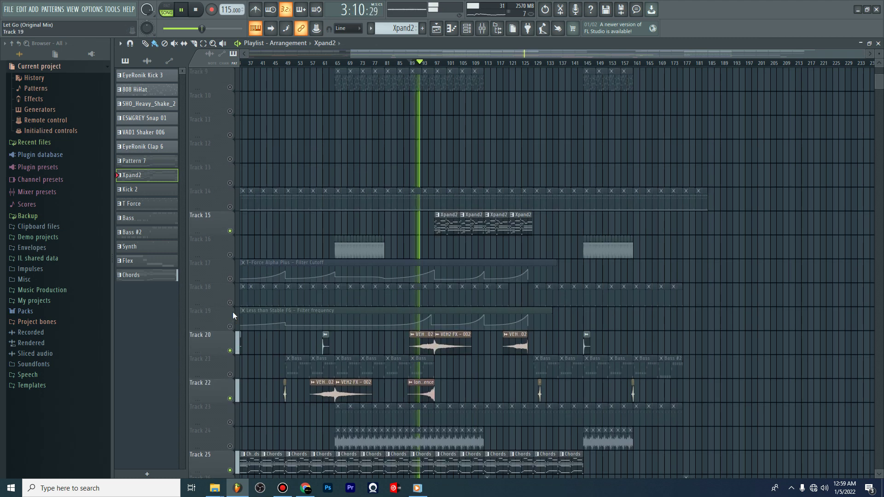
{"action": "scroll", "coordinate": [231, 163], "scroll_direction": "up", "scroll_amount": 5}
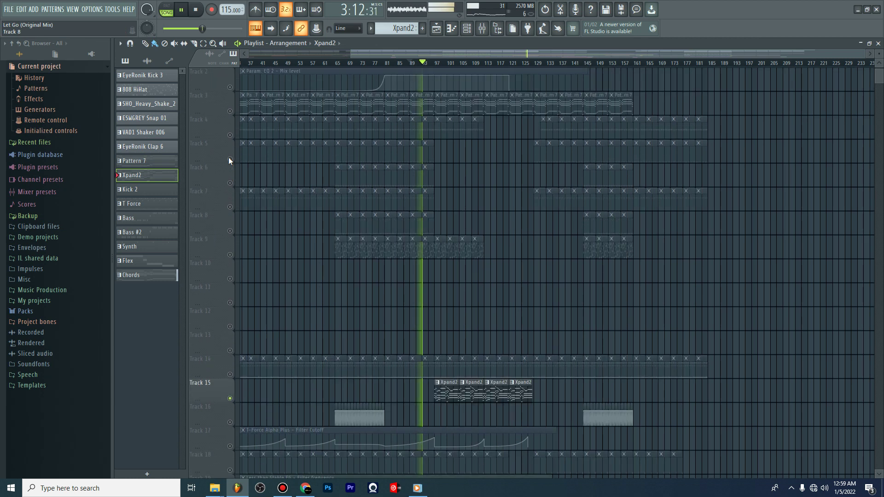
{"action": "left_click", "coordinate": [234, 137]}
{"action": "left_click", "coordinate": [232, 113]}
{"action": "scroll", "coordinate": [250, 247], "scroll_direction": "down", "scroll_amount": 10}
Enable the filter automation on tracks 17 and 19, restart playback, and briefly toggle track 14 on and off
{"action": "key", "text": "space"}
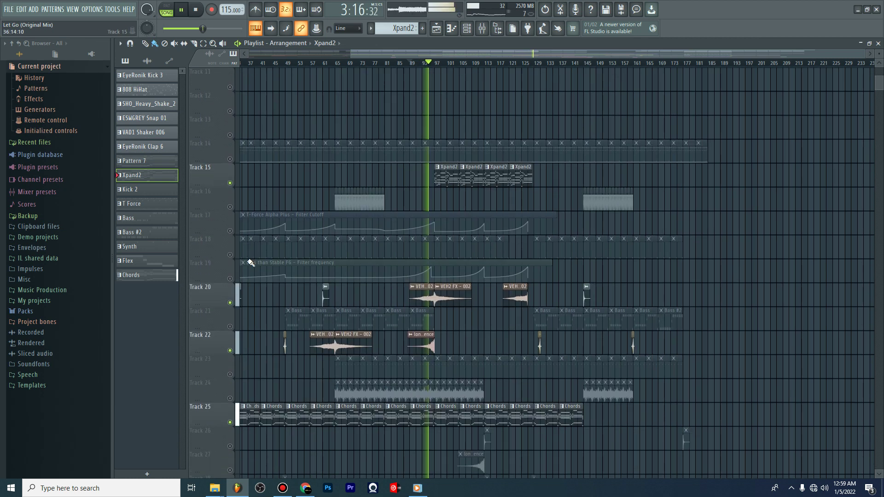
{"action": "left_click", "coordinate": [231, 231]}
{"action": "key", "text": "space"}
{"action": "left_click", "coordinate": [230, 279]}
{"action": "scroll", "coordinate": [239, 262], "scroll_direction": "up", "scroll_amount": 3}
{"action": "left_click", "coordinate": [230, 231]}
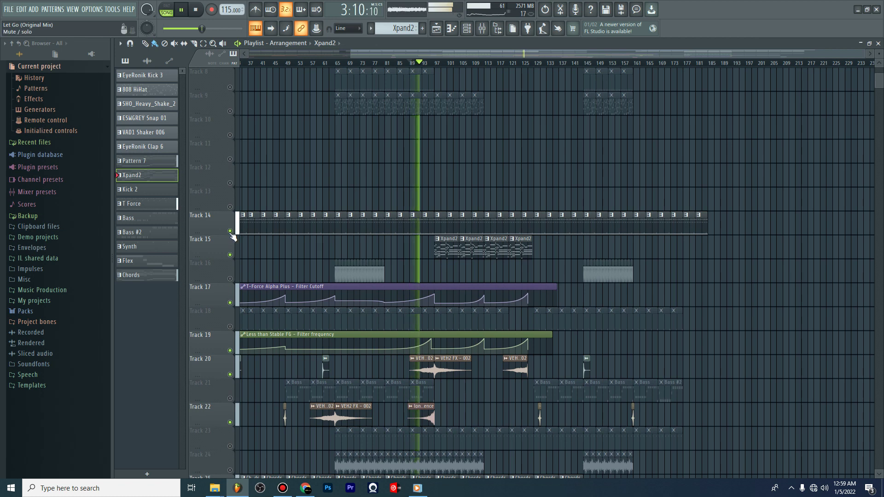
{"action": "left_click", "coordinate": [230, 231]}
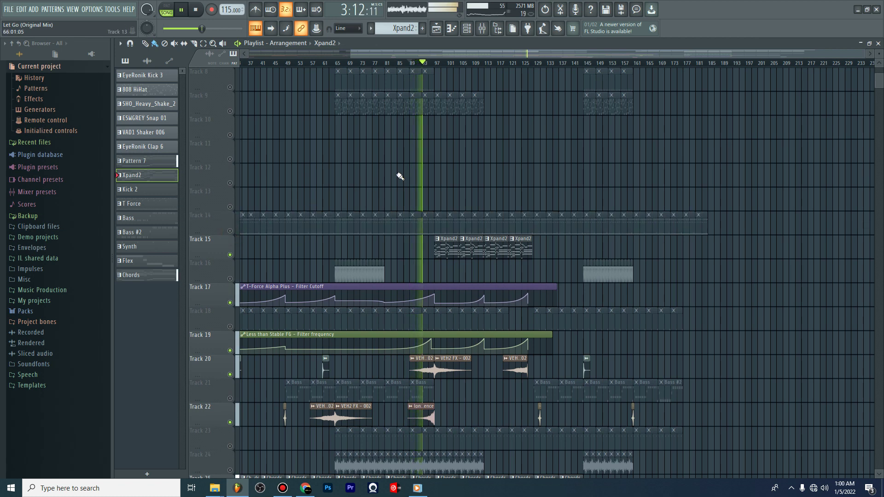
Listen to the active tracks through to about bar 109, muting Pattern 7 on track 3 along the way, and stop
{"action": "scroll", "coordinate": [401, 178], "scroll_direction": "up", "scroll_amount": 4}
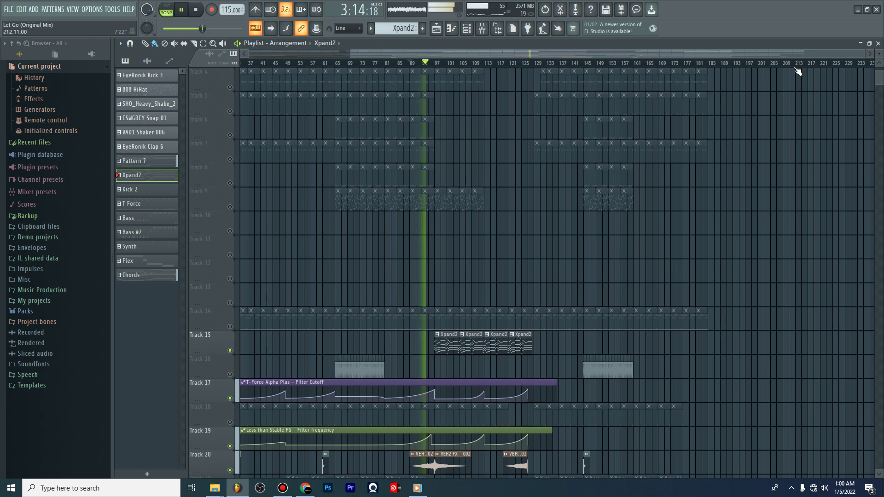
{"action": "scroll", "coordinate": [798, 72], "scroll_direction": "left", "scroll_amount": 5}
{"action": "left_click_drag", "start_coordinate": [877, 78], "coordinate": [881, 85]}
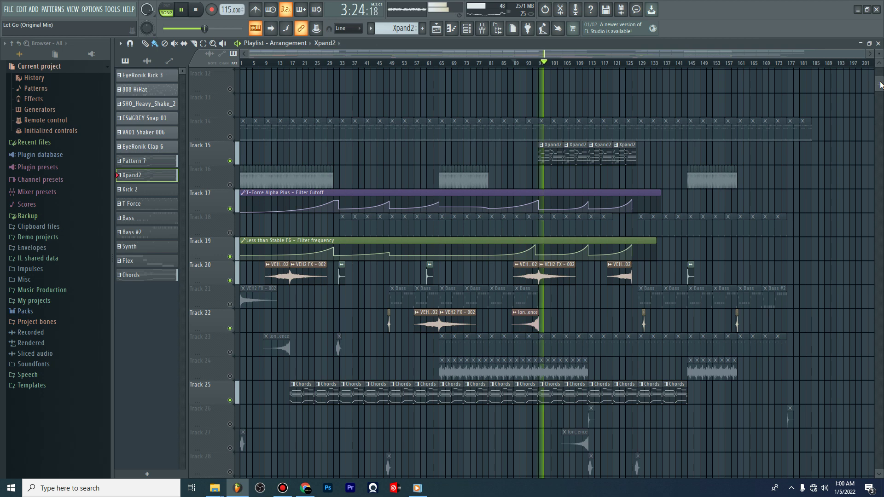
{"action": "scroll", "coordinate": [881, 84], "scroll_direction": "up", "scroll_amount": 5}
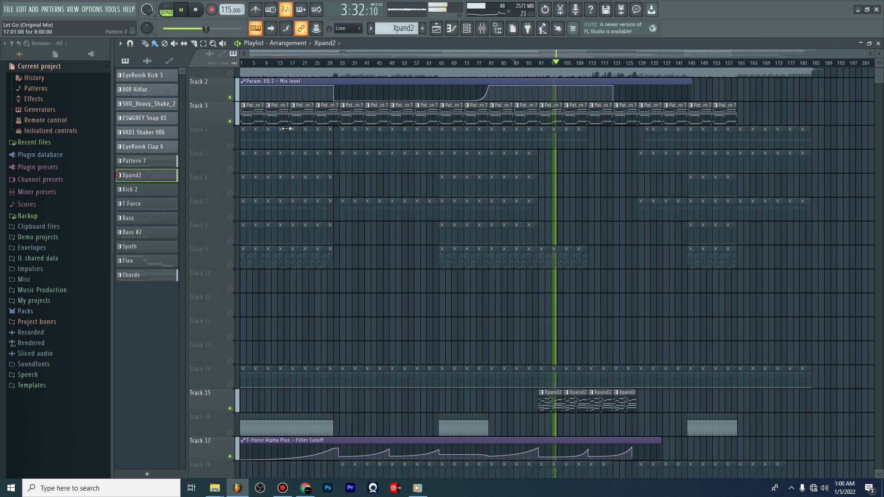
{"action": "left_click", "coordinate": [230, 121]}
{"action": "scroll", "coordinate": [257, 188], "scroll_direction": "down", "scroll_amount": 10}
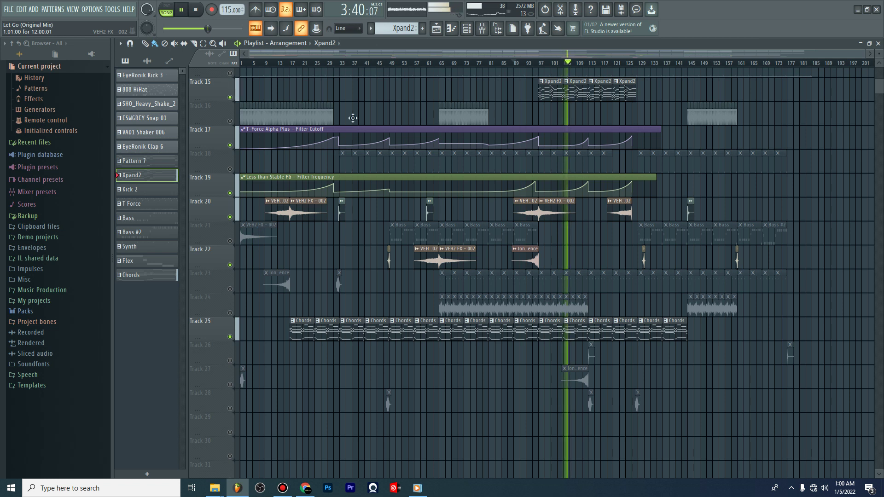
{"action": "left_click_drag", "start_coordinate": [378, 52], "coordinate": [490, 50]}
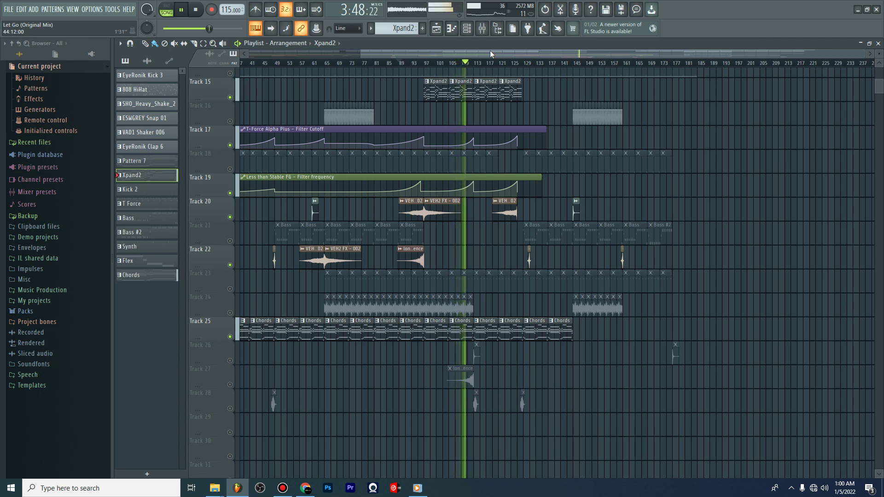
{"action": "left_click", "coordinate": [197, 9]}
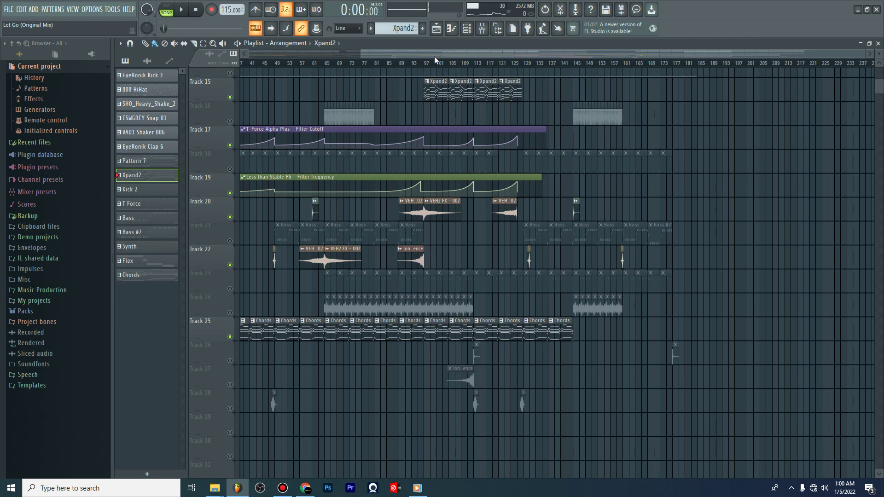
Show the Xpand2 notes from bar 1 in a closer piano roll view, play the opening chords, and return to the playlist
{"action": "double_click", "coordinate": [434, 94]}
{"action": "left_click_drag", "start_coordinate": [489, 54], "coordinate": [170, 60]}
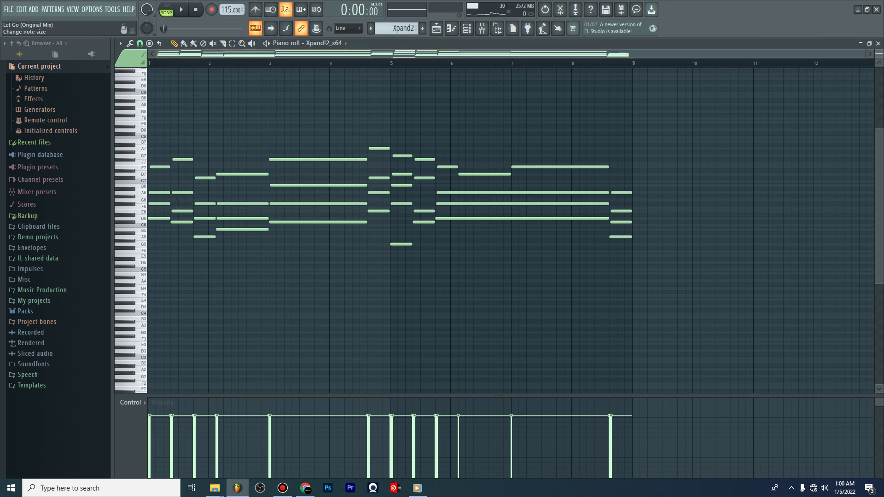
{"action": "scroll", "coordinate": [178, 197], "scroll_direction": "up", "scroll_amount": 3}
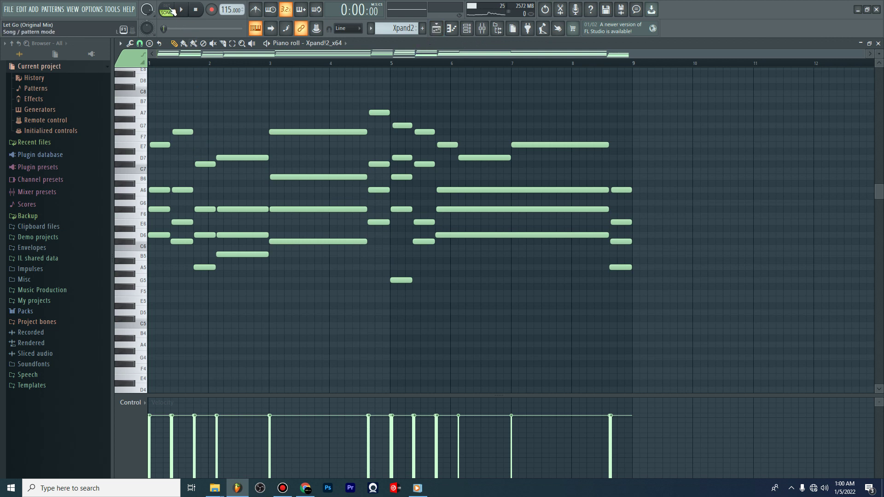
{"action": "left_click", "coordinate": [171, 9]}
{"action": "left_click", "coordinate": [181, 9]}
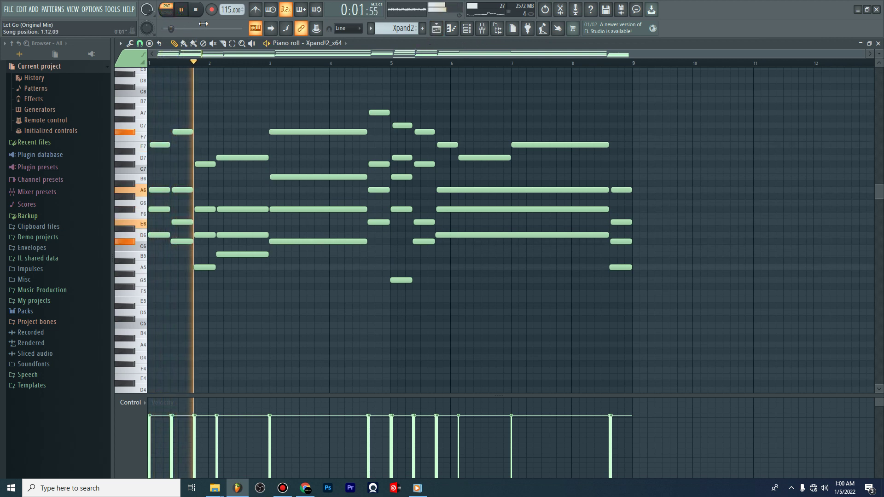
{"action": "key", "text": "space"}
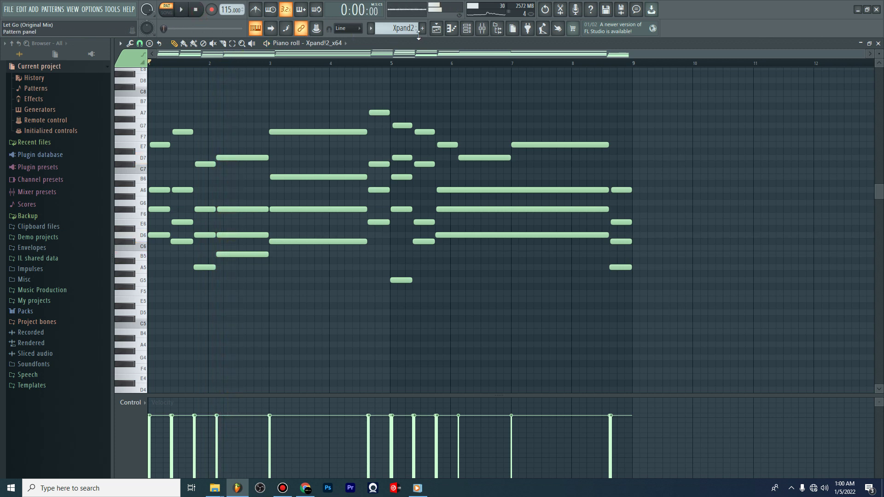
{"action": "left_click", "coordinate": [437, 28]}
Open the Chords pattern from track 25 in the piano roll, play its first bars, and return to the playlist
{"action": "double_click", "coordinate": [459, 330]}
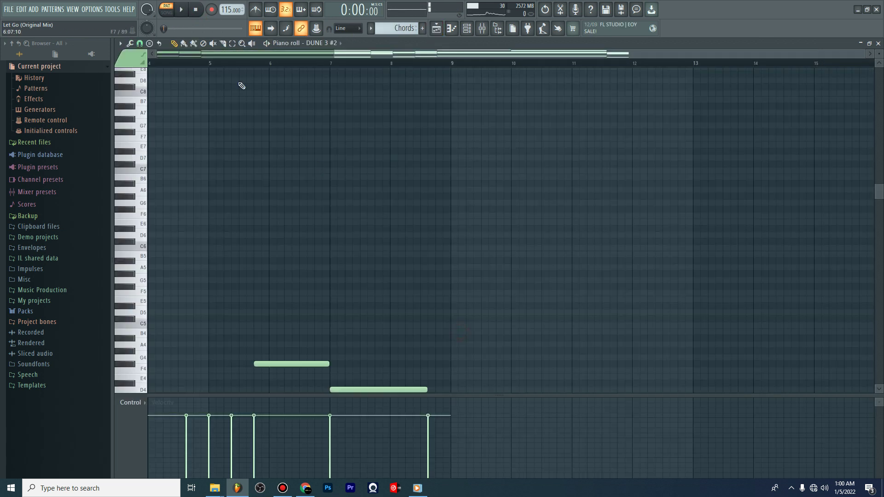
{"action": "scroll", "coordinate": [254, 109], "scroll_direction": "down", "scroll_amount": 10}
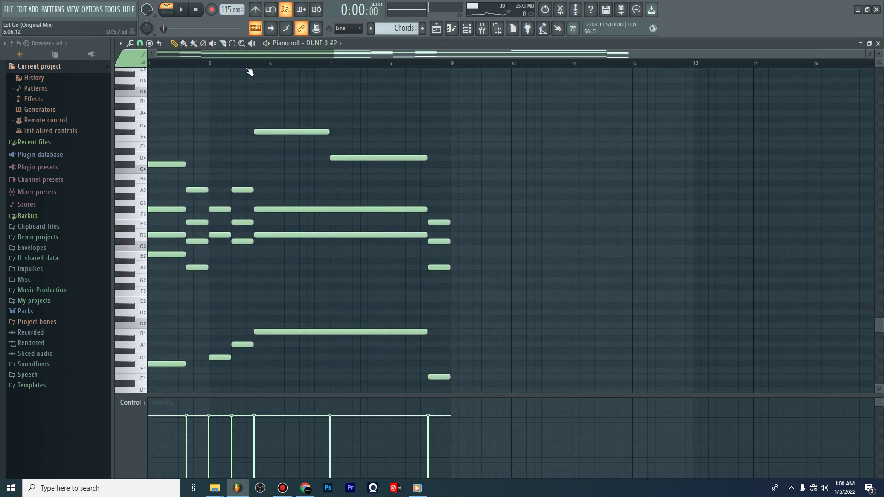
{"action": "left_click_drag", "start_coordinate": [354, 52], "coordinate": [184, 57]}
{"action": "key", "text": "space"}
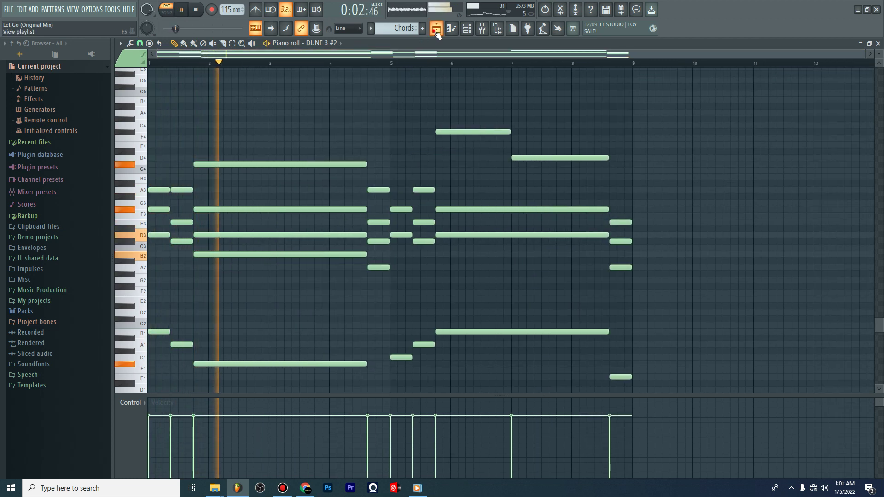
{"action": "left_click", "coordinate": [437, 30]}
{"action": "key", "text": "space"}
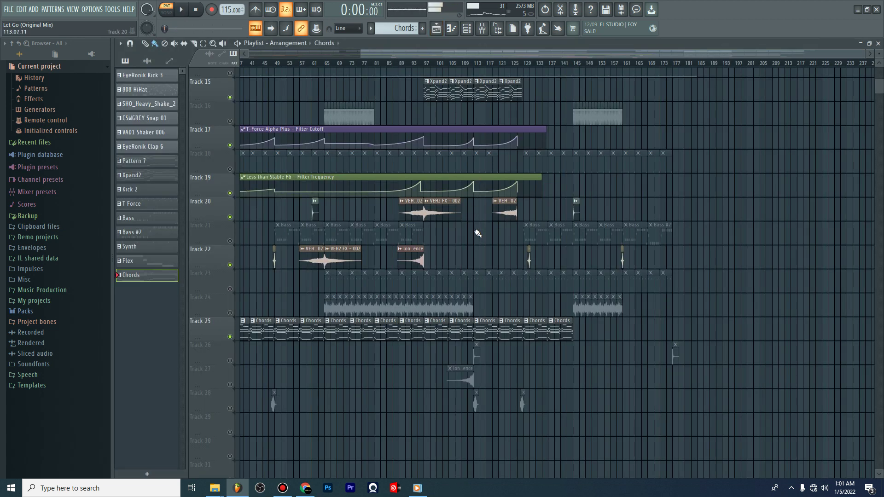
Reopen the Xpand2 notes to compare them with the Chords, play the pattern, and go back to the playlist
{"action": "double_click", "coordinate": [465, 93]}
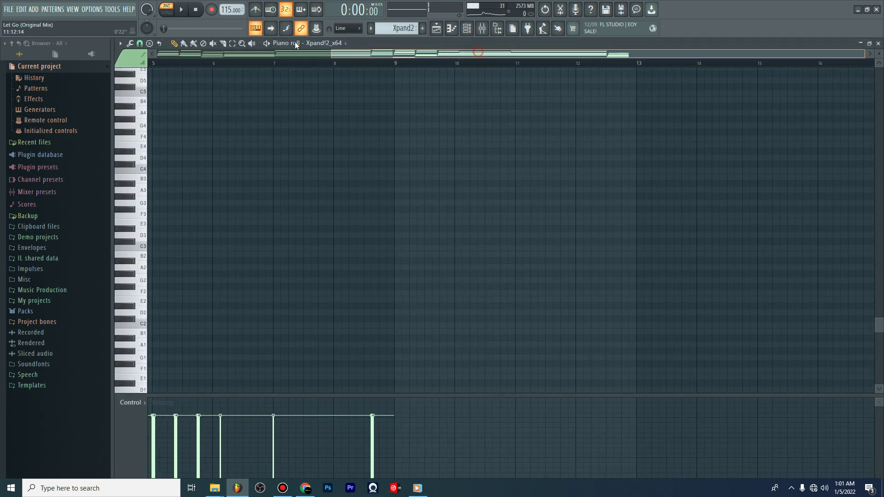
{"action": "scroll", "coordinate": [291, 163], "scroll_direction": "up", "scroll_amount": 8}
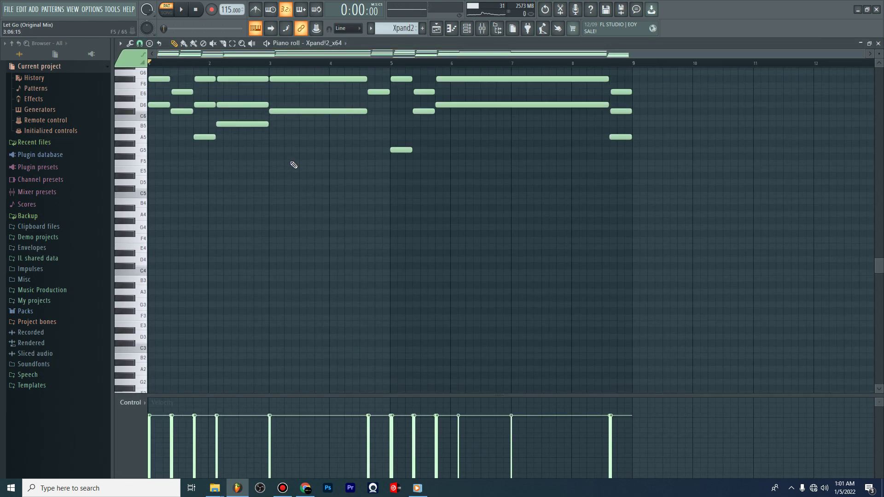
{"action": "scroll", "coordinate": [291, 162], "scroll_direction": "up", "scroll_amount": 4}
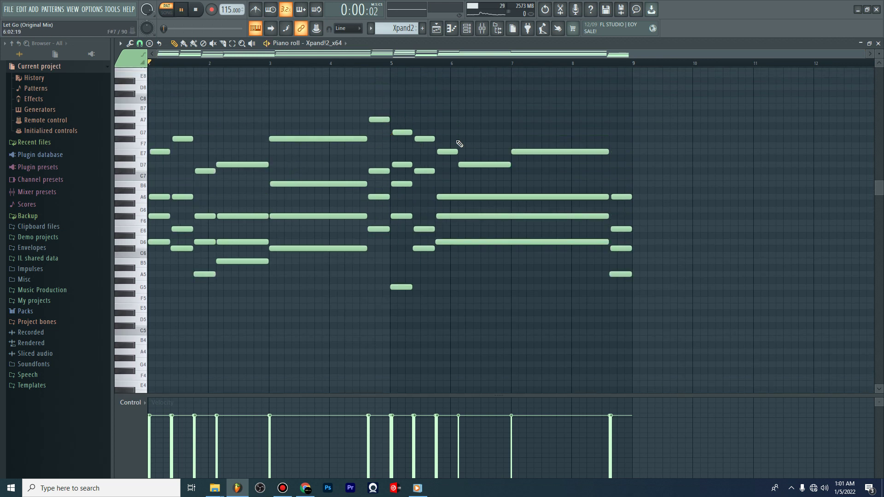
{"action": "left_click", "coordinate": [437, 29]}
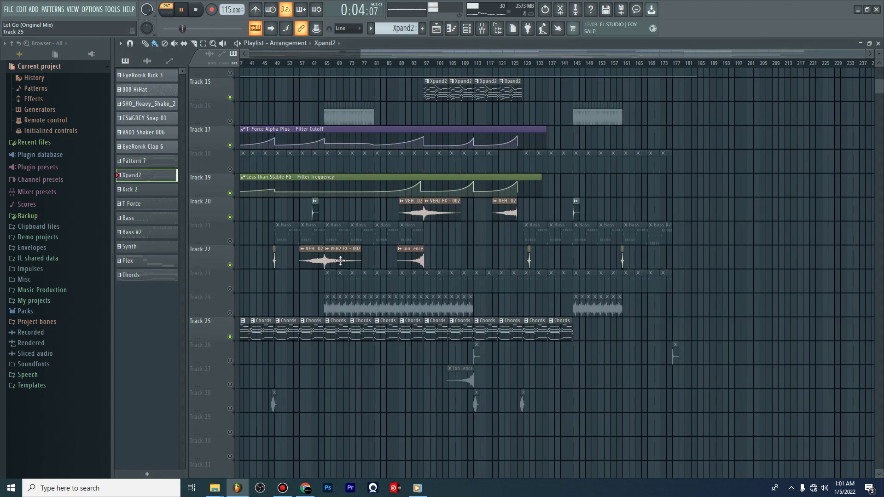
Play the song from bar 97 with track 20 muted, listen past bar 105, and stop
{"action": "left_click", "coordinate": [424, 63]}
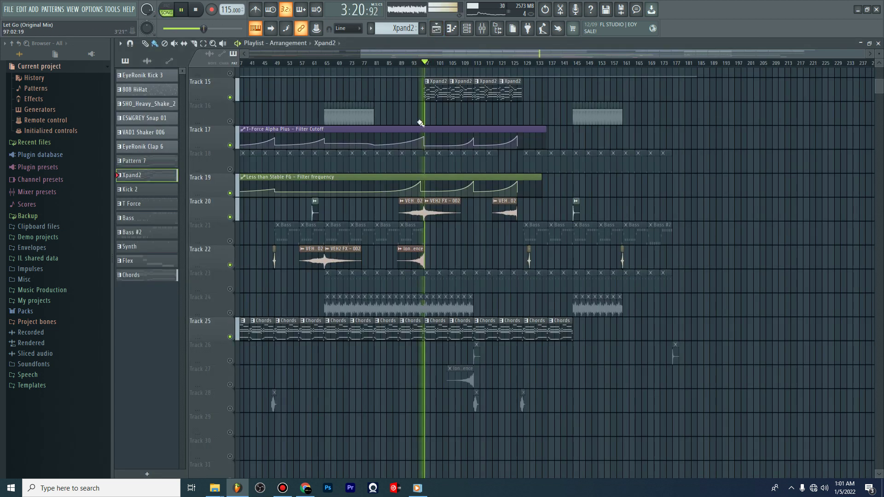
{"action": "left_click", "coordinate": [231, 218]}
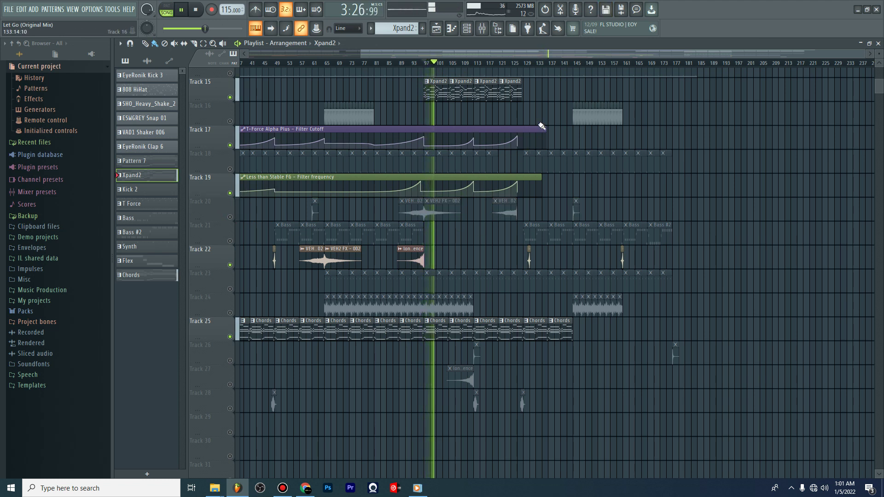
{"action": "scroll", "coordinate": [542, 127], "scroll_direction": "up", "scroll_amount": 1}
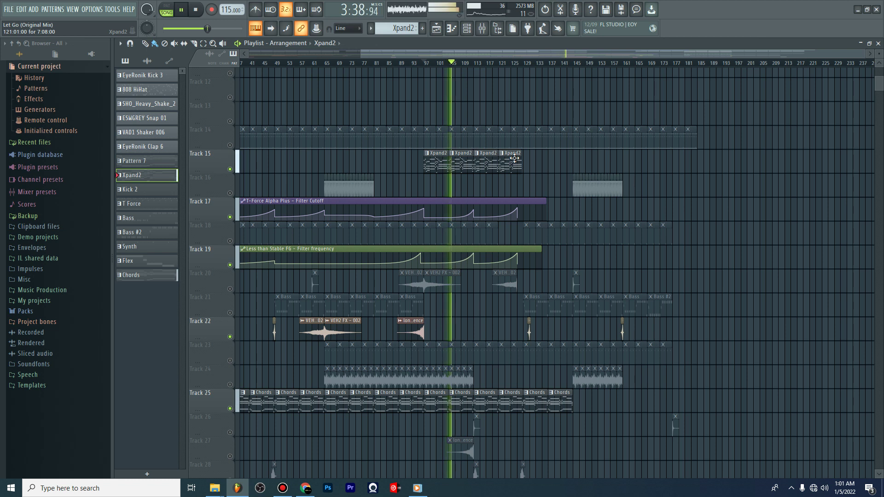
{"action": "key", "text": "space"}
{"action": "left_click", "coordinate": [198, 10]}
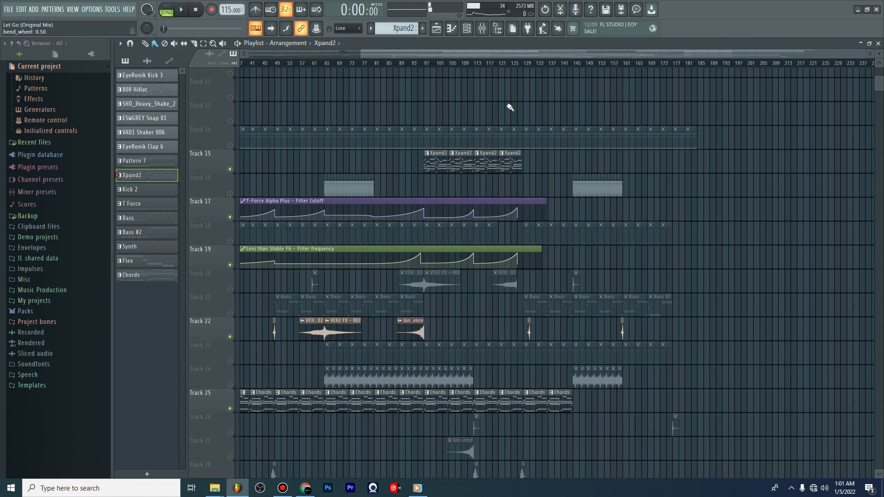
Solo track 1 with the rendered mix, play it from about bar 92 past bar 149, and stop
{"action": "scroll", "coordinate": [506, 133], "scroll_direction": "up", "scroll_amount": 5}
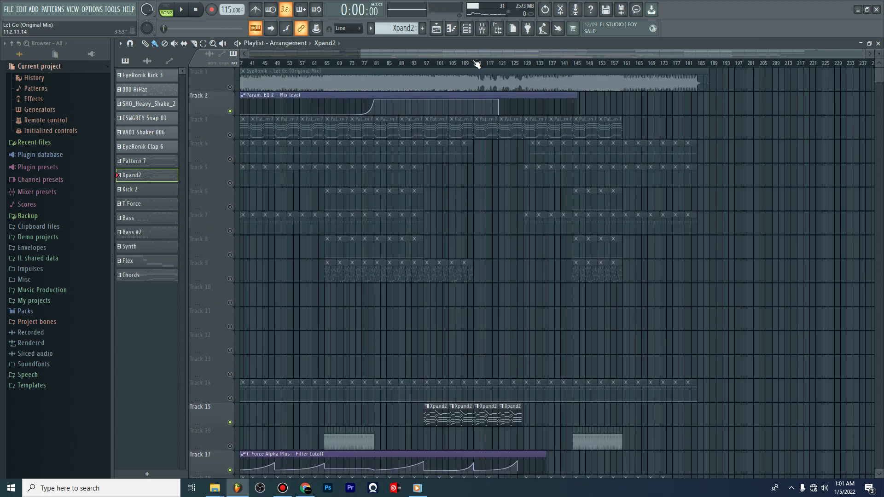
{"action": "right_click", "coordinate": [230, 88]}
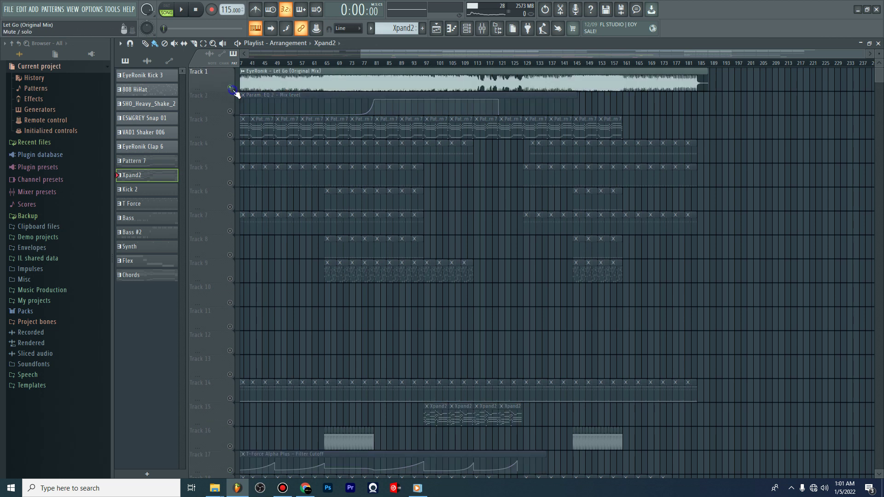
{"action": "left_click", "coordinate": [426, 64]}
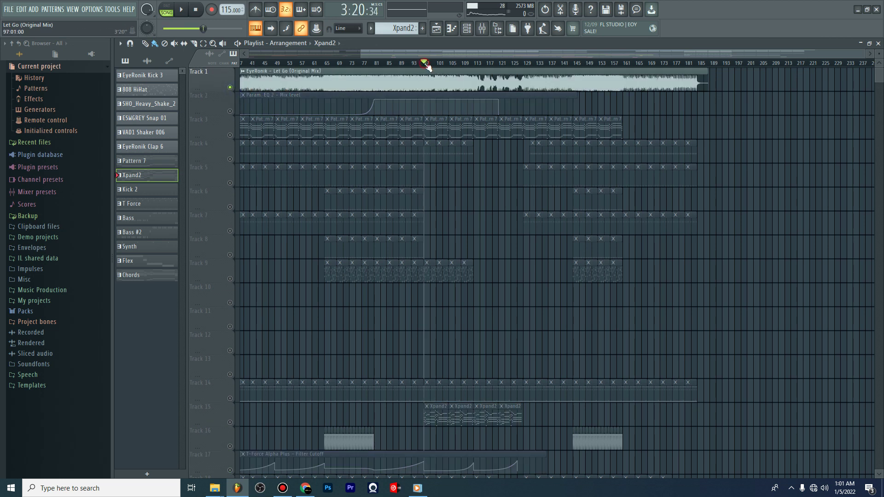
{"action": "left_click", "coordinate": [416, 65]}
{"action": "key", "text": "space"}
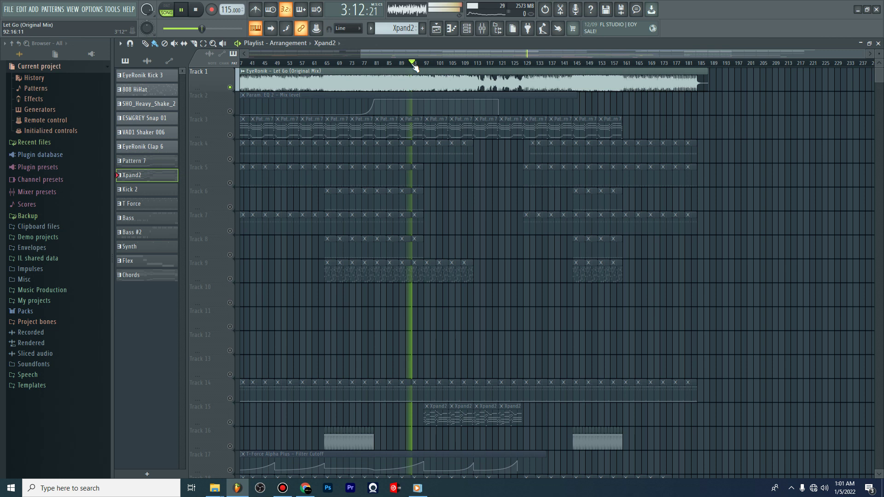
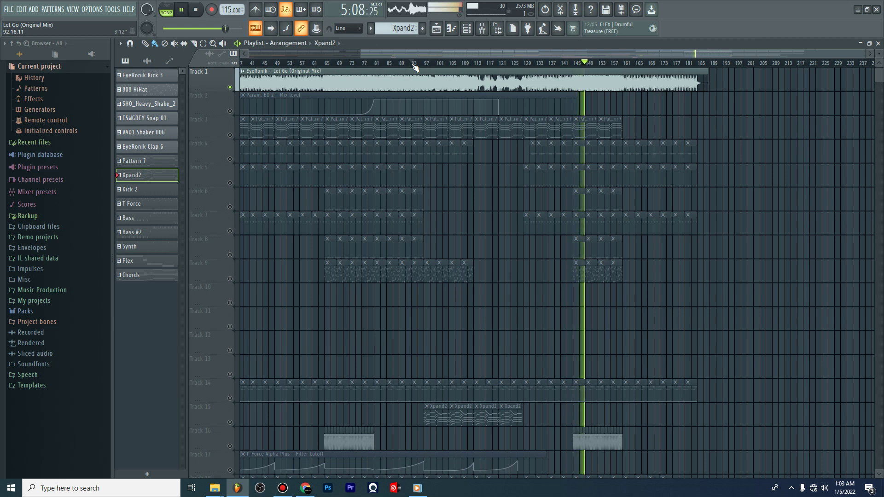
{"action": "left_click_drag", "start_coordinate": [443, 53], "coordinate": [506, 53]}
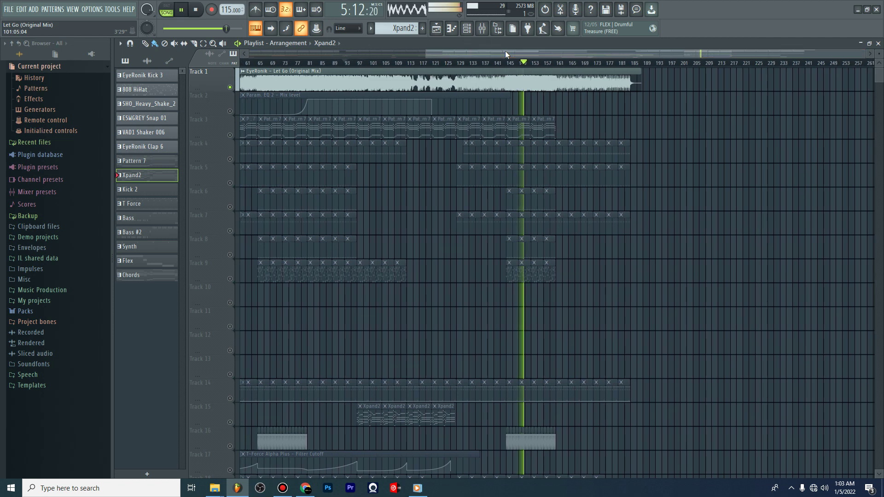
{"action": "key", "text": "space"}
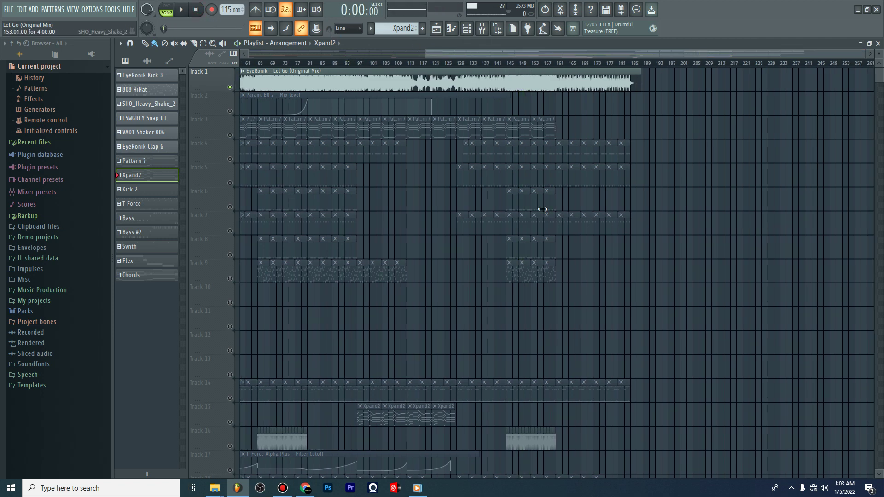
End the solo so all other tracks are active again, and mute the rendered mix on track 1
{"action": "scroll", "coordinate": [542, 208], "scroll_direction": "down", "scroll_amount": 5}
{"action": "scroll", "coordinate": [542, 208], "scroll_direction": "up", "scroll_amount": 5}
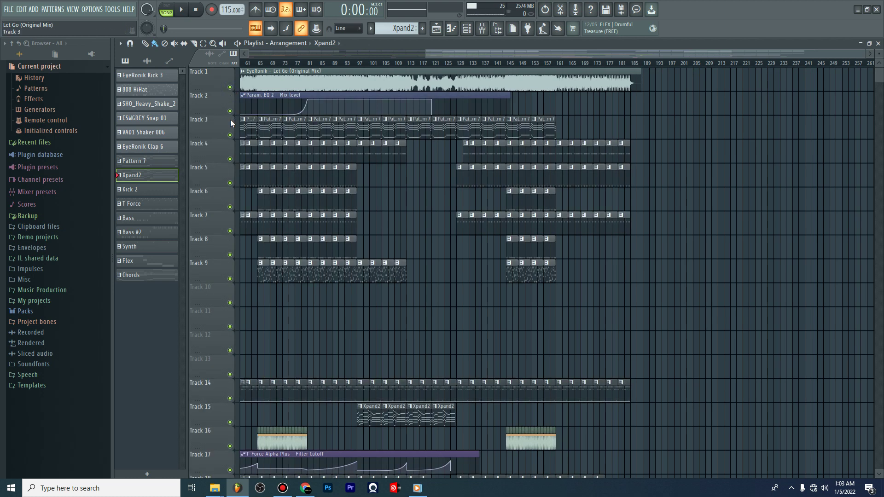
{"action": "left_click", "coordinate": [230, 87]}
Examine the whole arrangement from bar 1 across all tracks, using lower track rows in the playlist
{"action": "scroll", "coordinate": [403, 208], "scroll_direction": "down", "scroll_amount": 4}
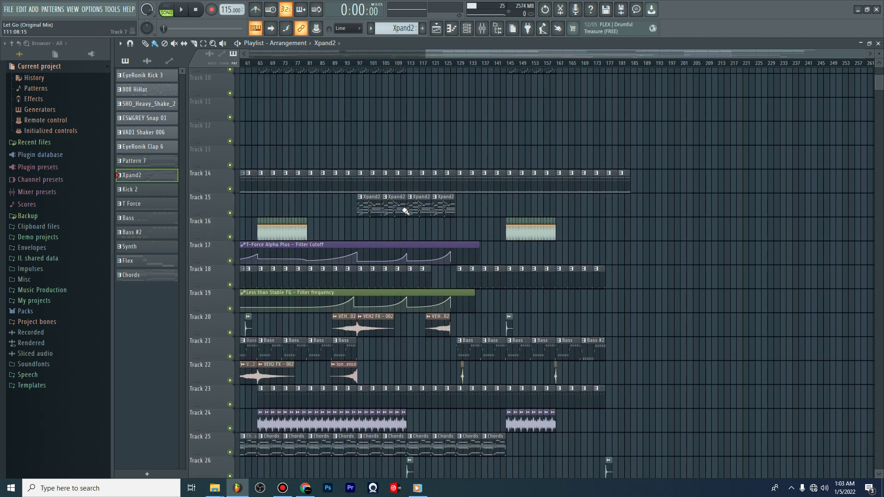
{"action": "scroll", "coordinate": [560, 143], "scroll_direction": "down", "scroll_amount": 1}
{"action": "left_click_drag", "start_coordinate": [618, 55], "coordinate": [424, 56]}
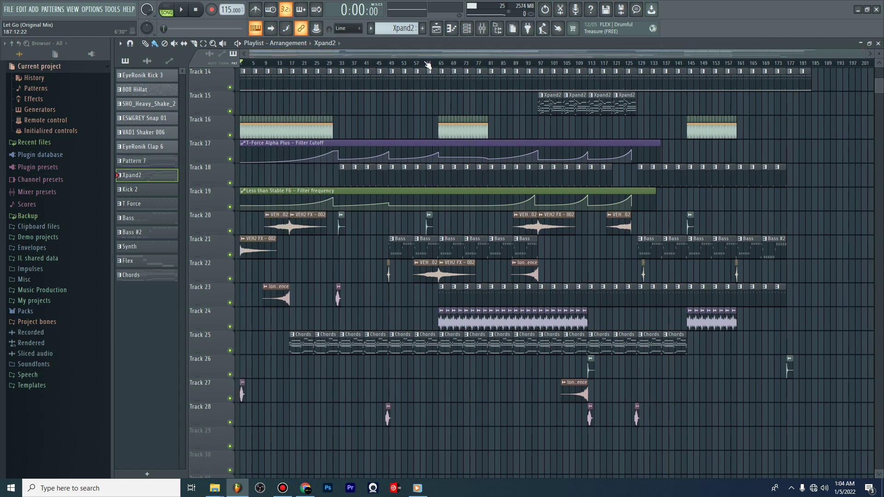
{"action": "scroll", "coordinate": [571, 197], "scroll_direction": "up", "scroll_amount": 2}
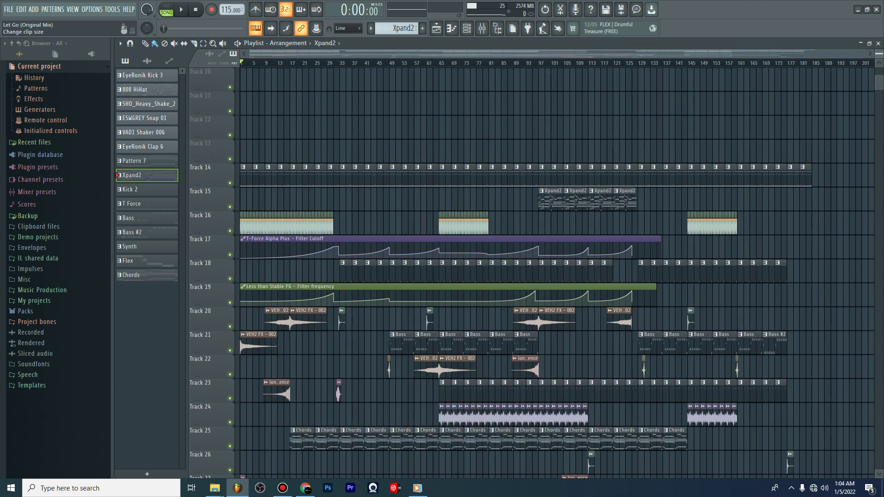
{"action": "left_click_drag", "start_coordinate": [880, 53], "coordinate": [881, 56]}
{"action": "scroll", "coordinate": [880, 66], "scroll_direction": "up", "scroll_amount": 9}
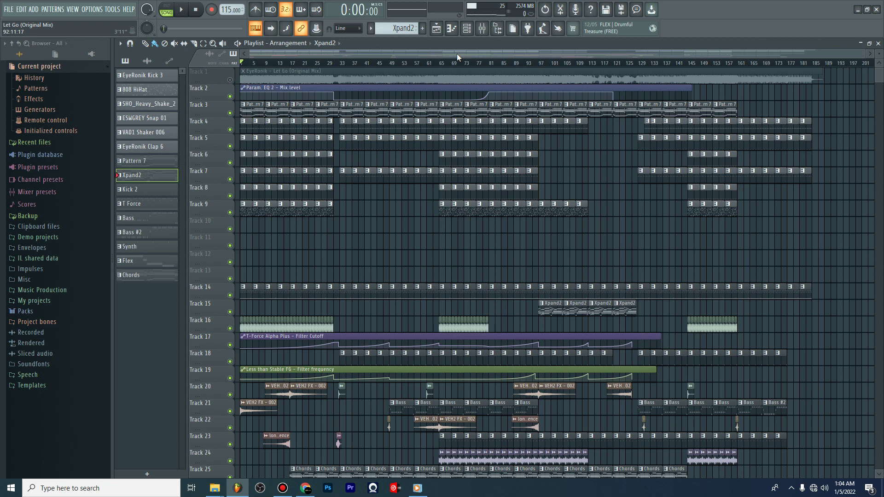
Play the song from bar 121 past bar 129, checking the 24R1E24e clip on track 28, and stop
{"action": "left_click_drag", "start_coordinate": [457, 54], "coordinate": [539, 54]}
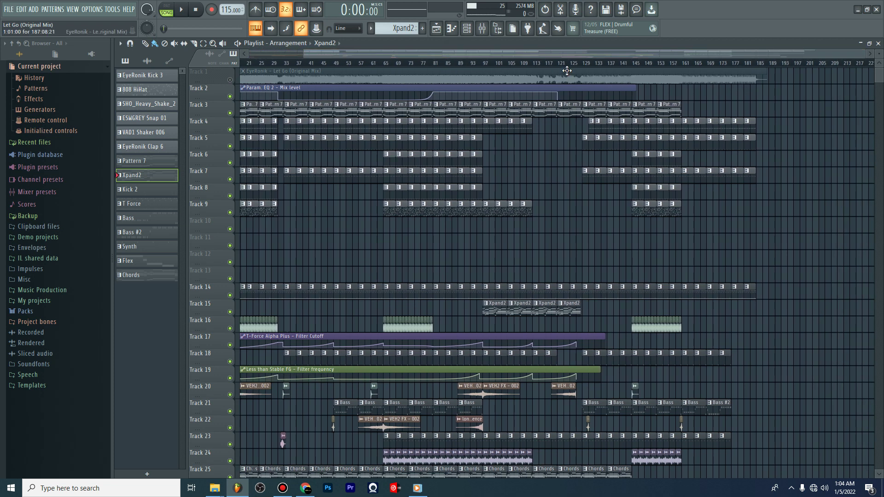
{"action": "left_click", "coordinate": [561, 65]}
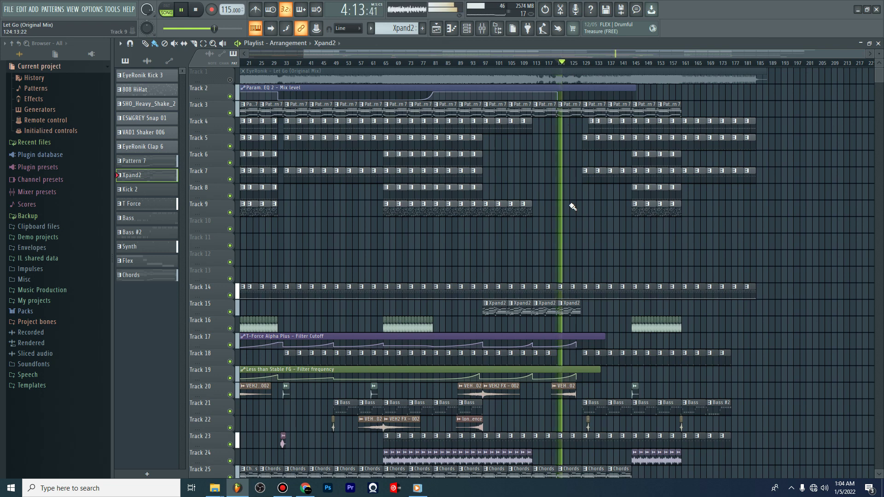
{"action": "scroll", "coordinate": [573, 207], "scroll_direction": "down", "scroll_amount": 4}
{"action": "scroll", "coordinate": [573, 208], "scroll_direction": "down", "scroll_amount": 1}
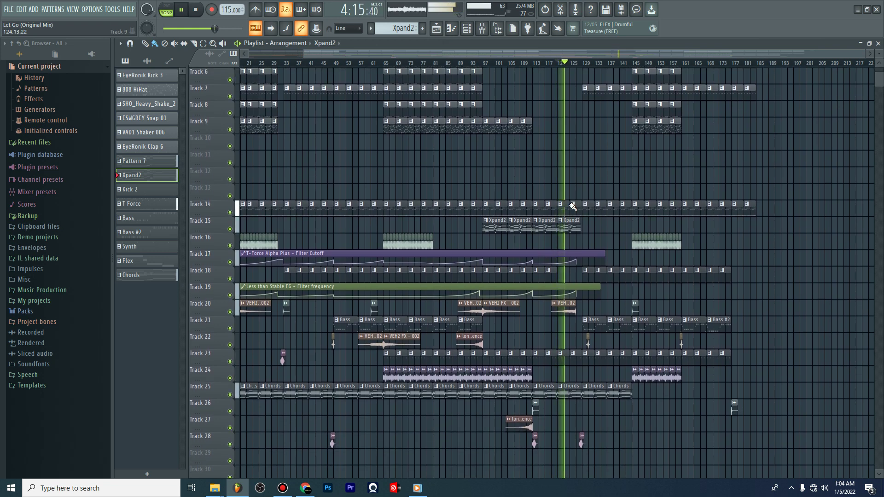
{"action": "left_click", "coordinate": [535, 442]}
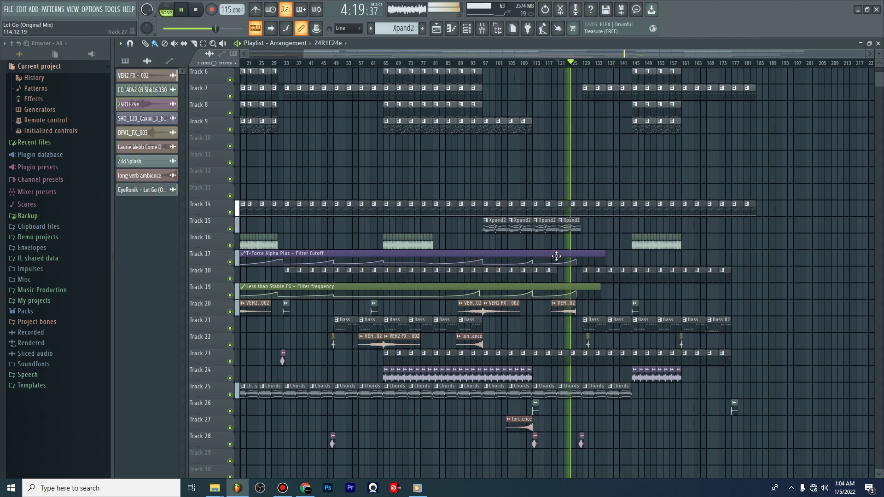
{"action": "scroll", "coordinate": [567, 152], "scroll_direction": "up", "scroll_amount": 5}
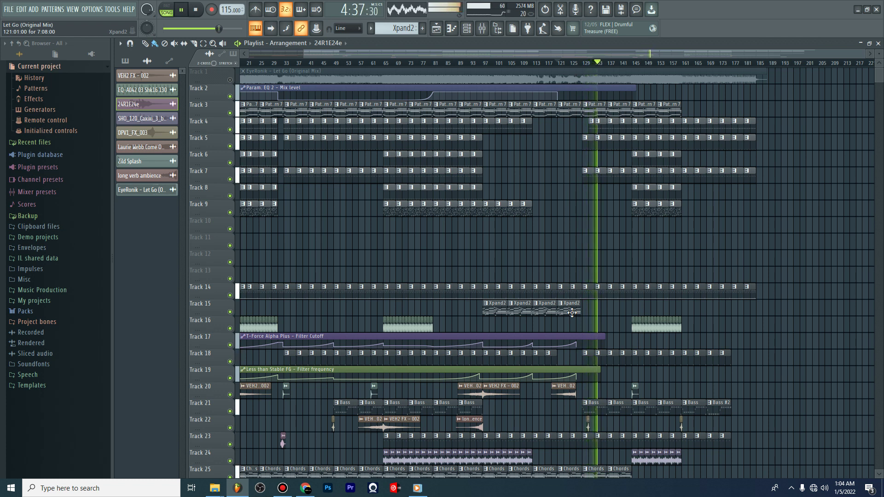
{"action": "key", "text": "space"}
Open Pattern 7 from bar 113 of track 3, check it in the channel rack, and return to the playlist
{"action": "double_click", "coordinate": [545, 111]}
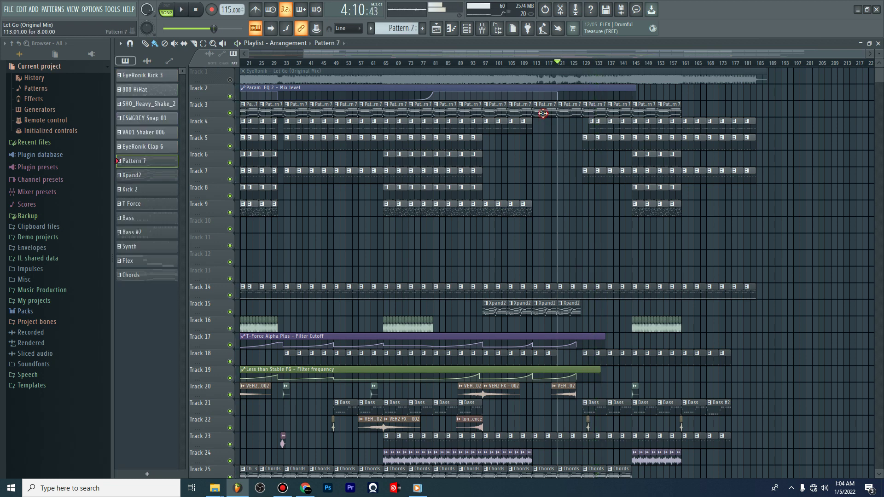
{"action": "left_click", "coordinate": [466, 29]}
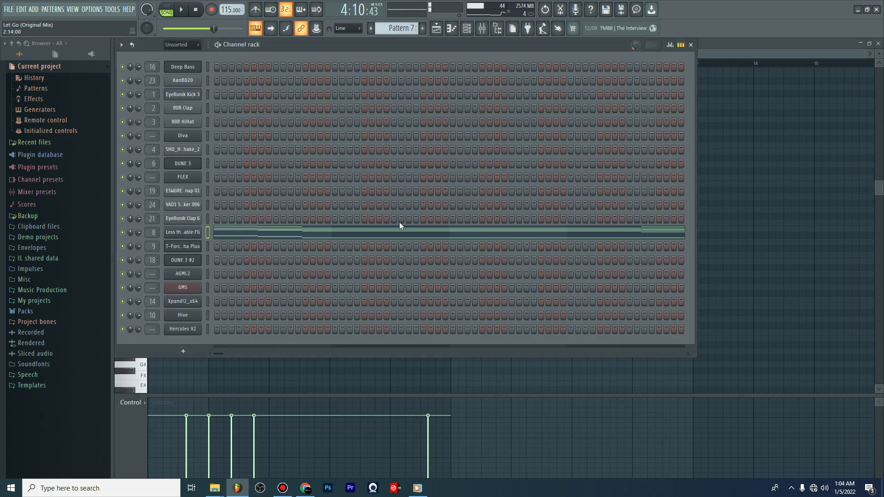
{"action": "left_click", "coordinate": [443, 31]}
Play the build-up from bar 121 twice, the second time in a closer view and past bar 131
{"action": "scroll", "coordinate": [552, 236], "scroll_direction": "down", "scroll_amount": 5}
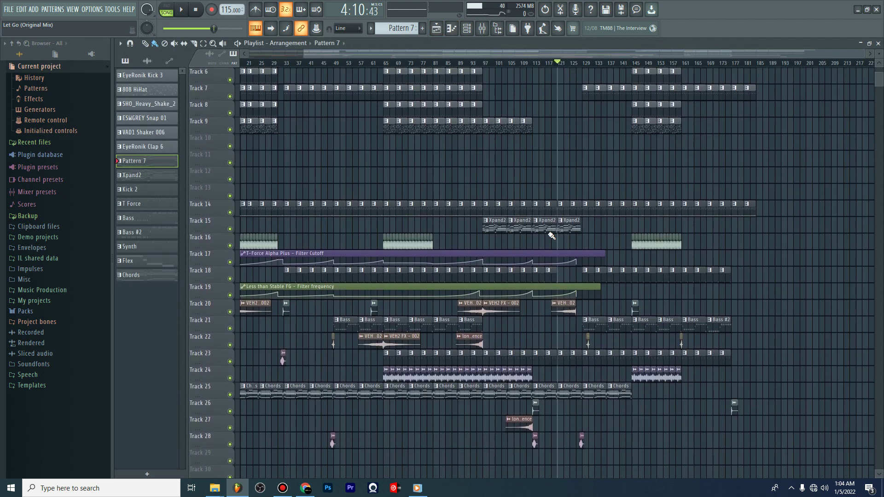
{"action": "key", "text": "space"}
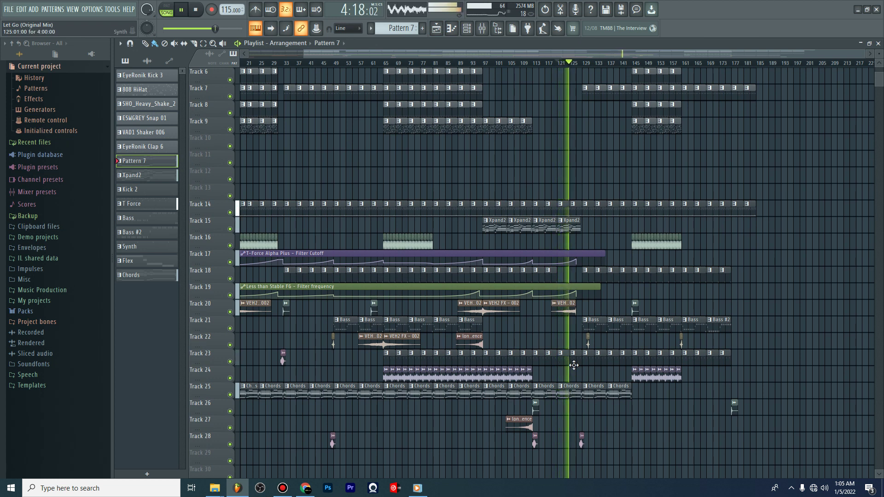
{"action": "key", "text": "space"}
{"action": "scroll", "coordinate": [570, 64], "scroll_direction": "up", "scroll_amount": 3}
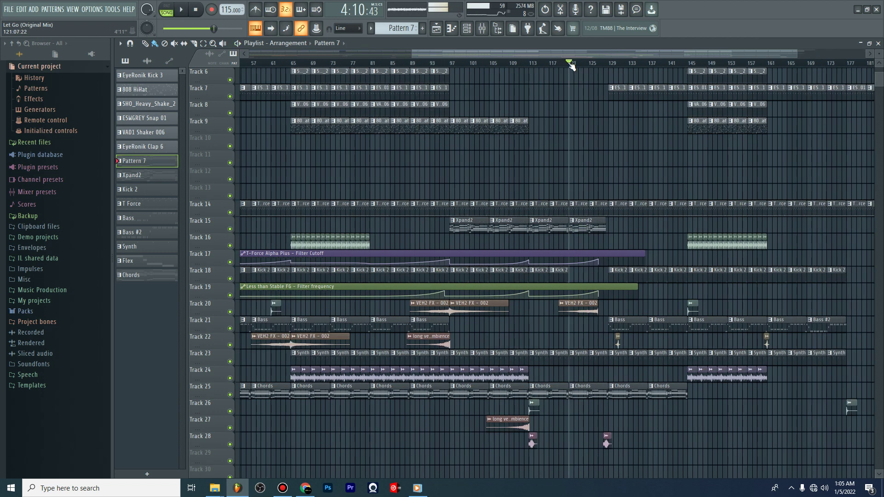
{"action": "key", "text": "space"}
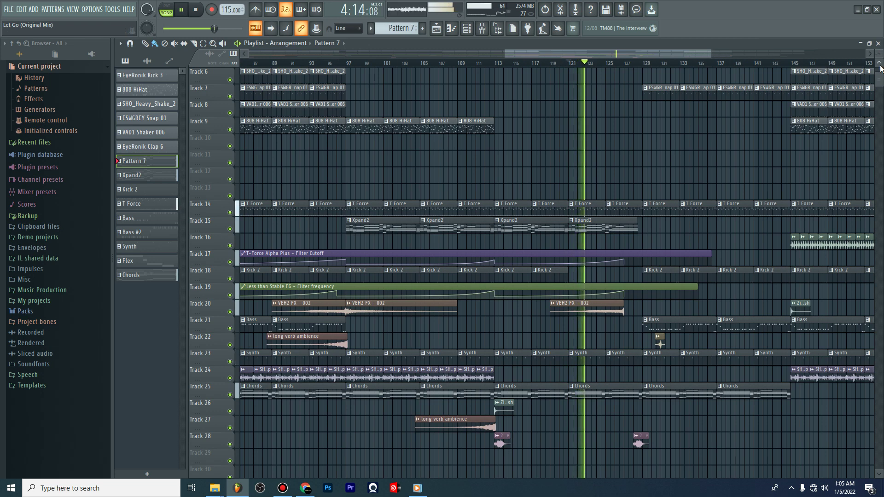
{"action": "scroll", "coordinate": [879, 60], "scroll_direction": "up", "scroll_amount": 5}
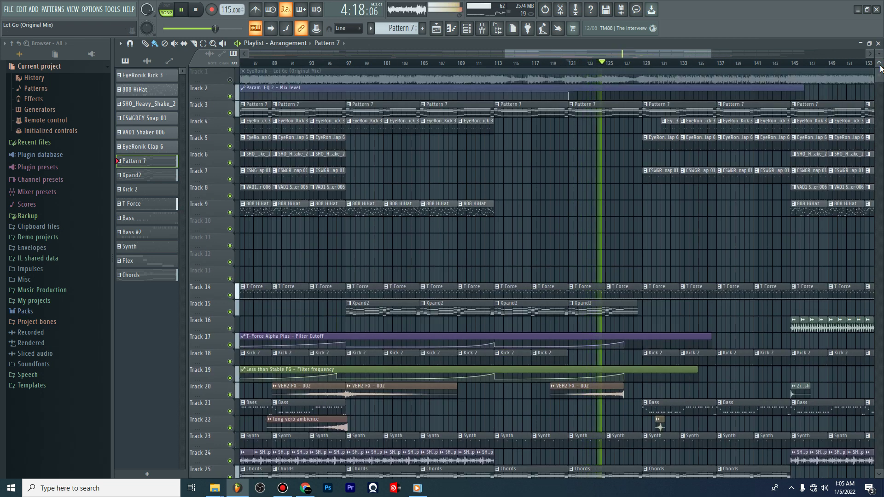
{"action": "scroll", "coordinate": [836, 190], "scroll_direction": "down", "scroll_amount": 3}
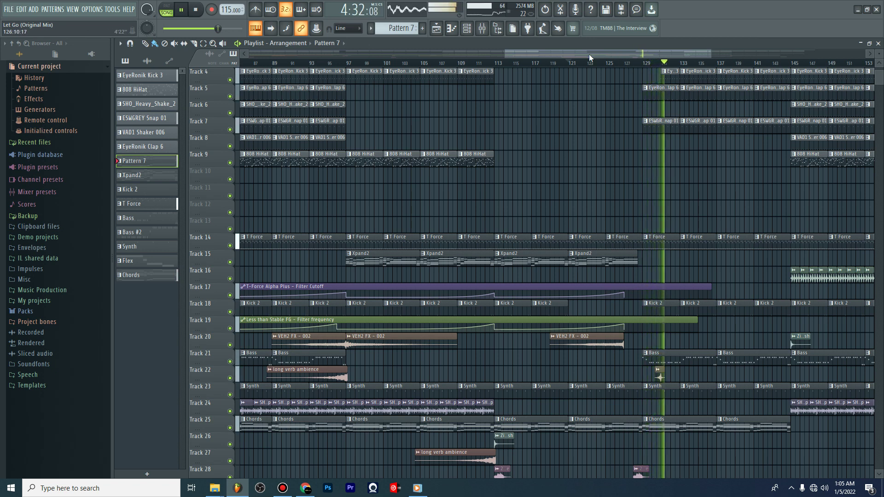
Step through the patterns in the channel rack during playback, including VAD1 Shaker 006, EyeRonik Kick 3 and Xpand2, ending on T Force in the playlist
{"action": "left_click", "coordinate": [467, 28]}
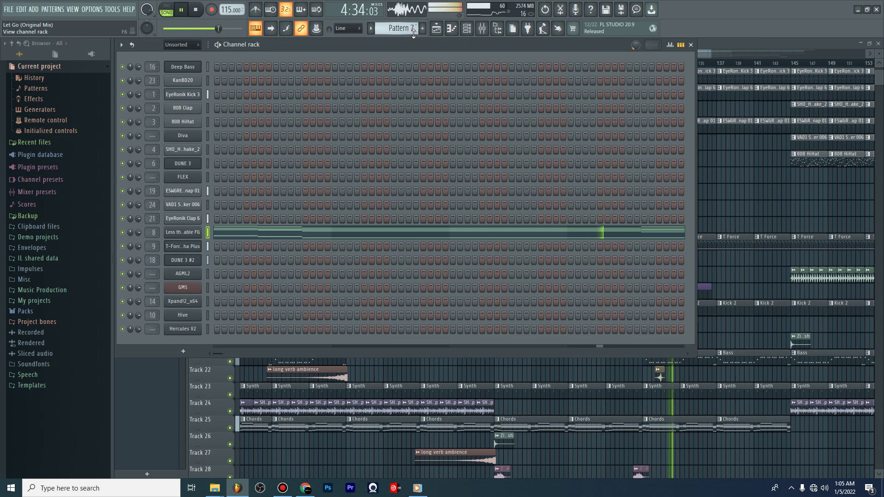
{"action": "scroll", "coordinate": [410, 29], "scroll_direction": "up", "scroll_amount": 1}
{"action": "scroll", "coordinate": [410, 30], "scroll_direction": "up", "scroll_amount": 4}
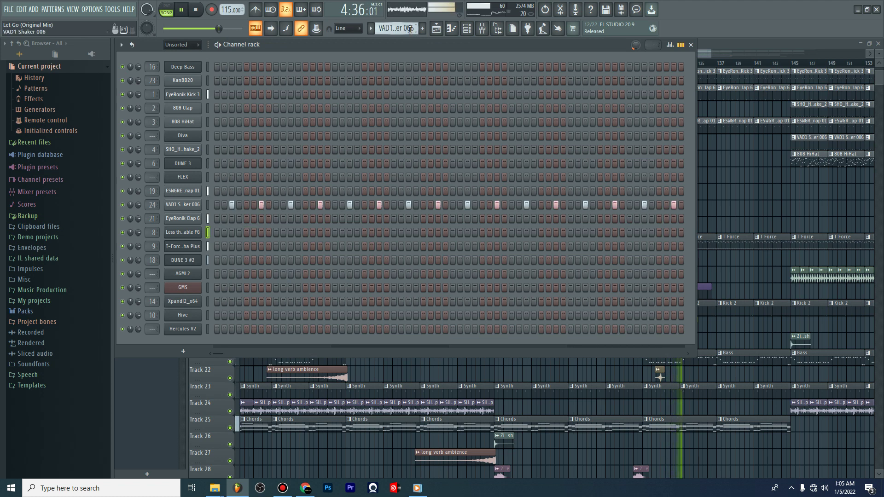
{"action": "scroll", "coordinate": [409, 30], "scroll_direction": "up", "scroll_amount": 1}
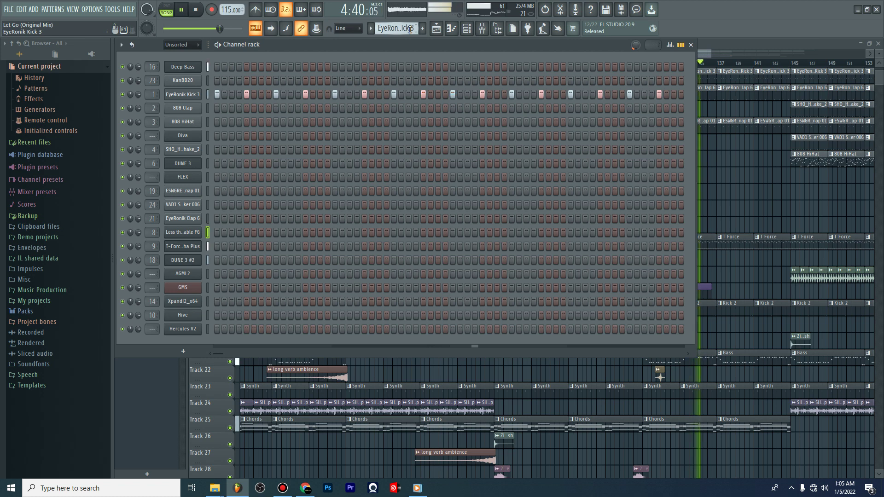
{"action": "scroll", "coordinate": [409, 30], "scroll_direction": "down", "scroll_amount": 2}
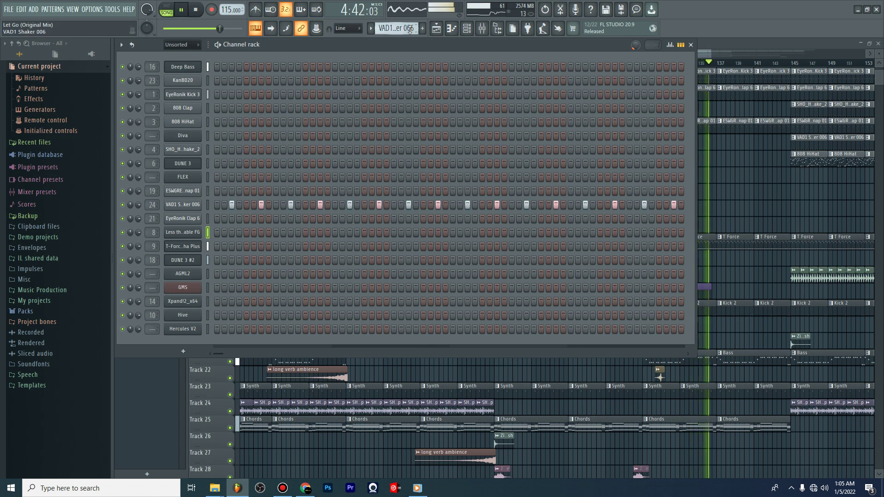
{"action": "scroll", "coordinate": [409, 30], "scroll_direction": "down", "scroll_amount": 1}
{"action": "scroll", "coordinate": [410, 30], "scroll_direction": "up", "scroll_amount": 2}
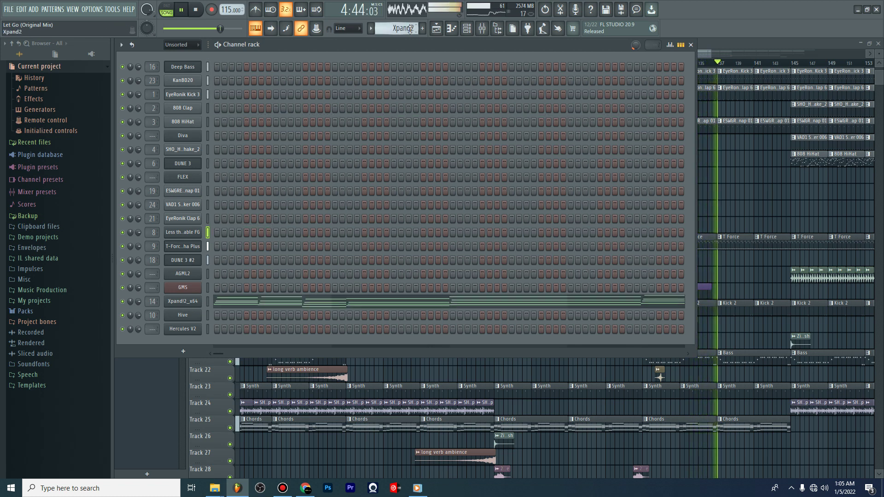
{"action": "scroll", "coordinate": [410, 30], "scroll_direction": "up", "scroll_amount": 1}
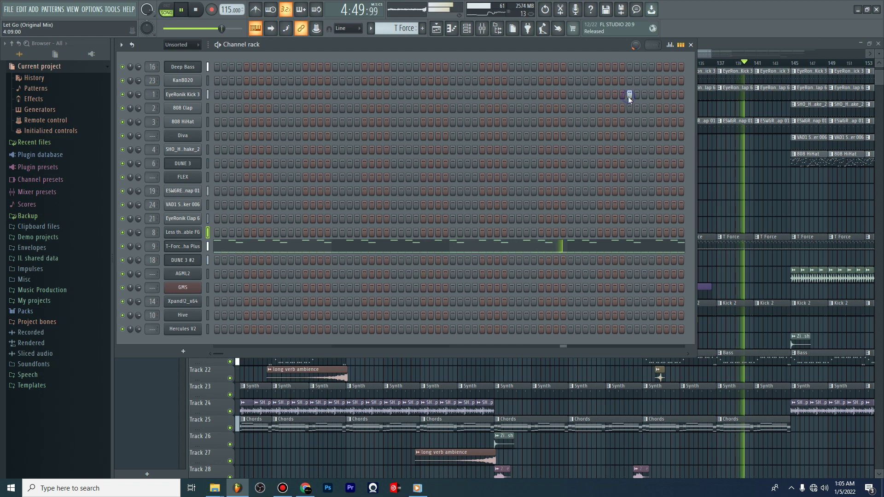
{"action": "left_click", "coordinate": [437, 31]}
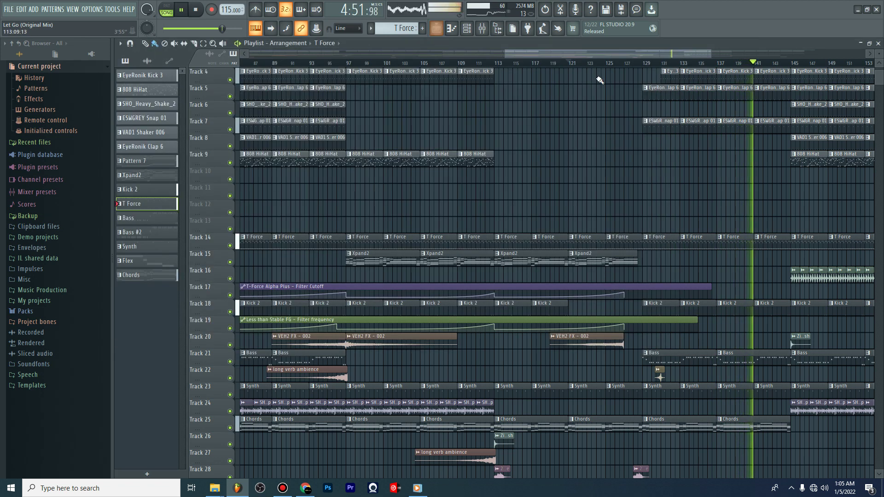
Follow the playback past bar 141, stop it, and show the whole arrangement again
{"action": "left_click_drag", "start_coordinate": [591, 53], "coordinate": [661, 54]}
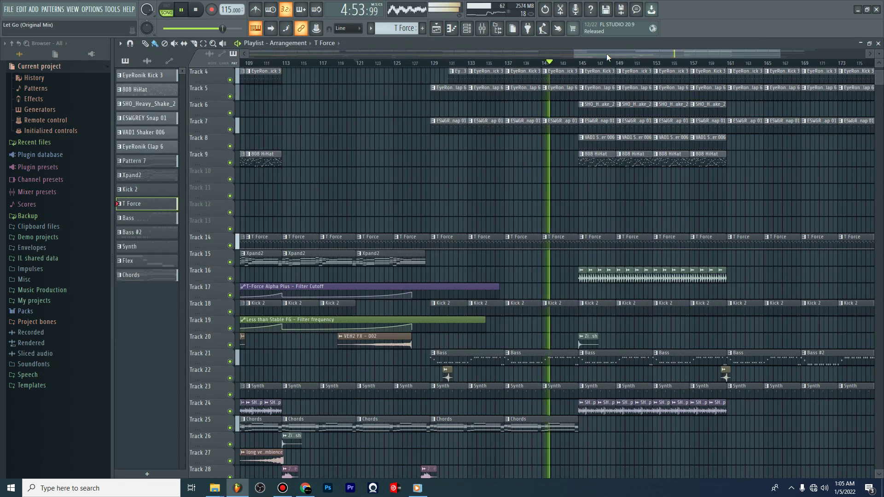
{"action": "key", "text": "space"}
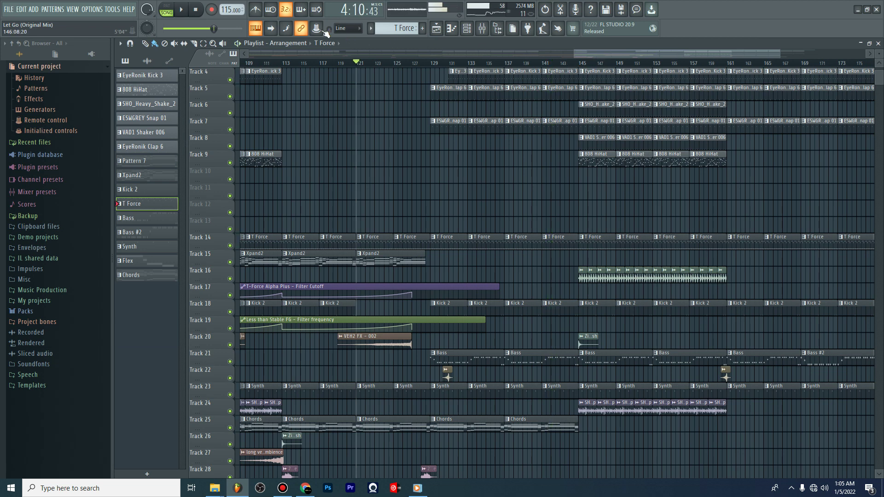
{"action": "scroll", "coordinate": [635, 65], "scroll_direction": "down", "scroll_amount": 4}
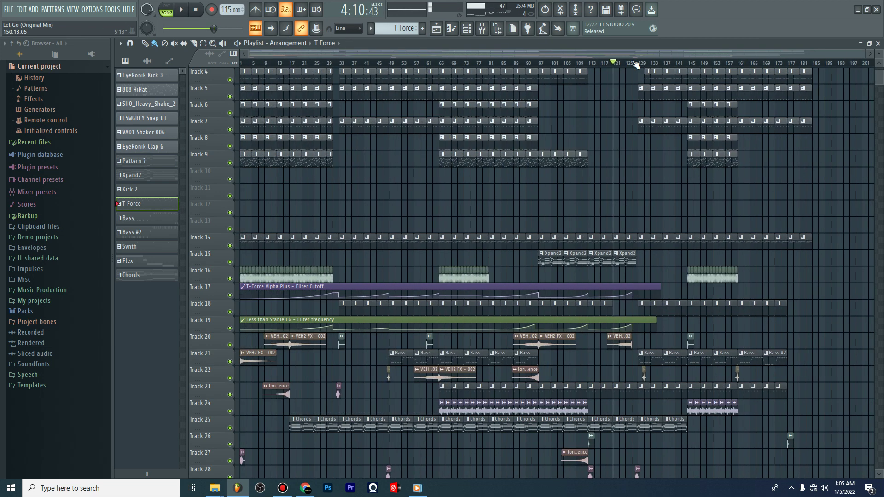
Look over the whole arrangement in the playlist, from the lower automation and FX tracks to track 1 and along the timeline
{"action": "scroll", "coordinate": [456, 196], "scroll_direction": "down", "scroll_amount": 6}
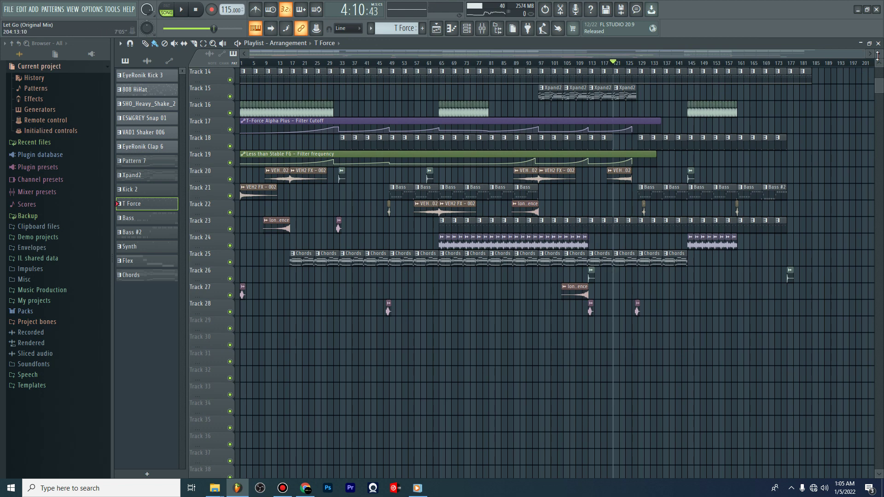
{"action": "scroll", "coordinate": [878, 55], "scroll_direction": "up", "scroll_amount": 5}
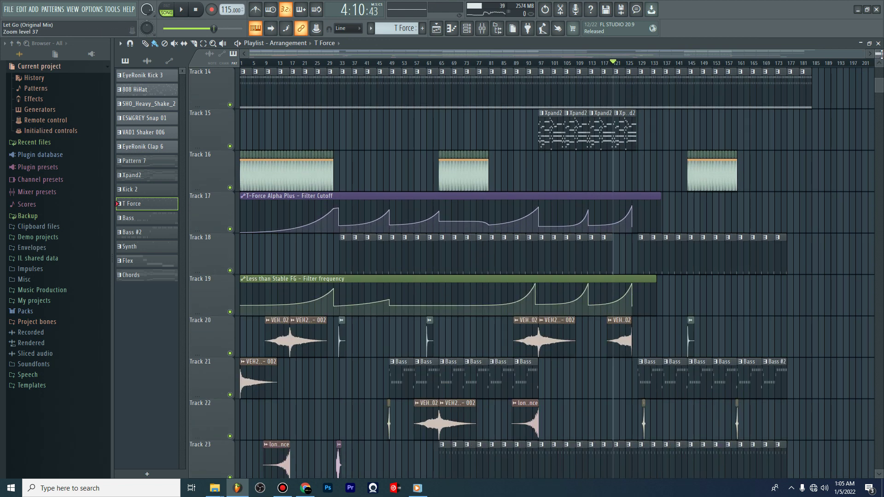
{"action": "mouse_move", "coordinate": [880, 85]}
{"action": "left_mouse_down"}
{"action": "mouse_move", "coordinate": [880, 95]}
{"action": "mouse_move", "coordinate": [881, 87]}
{"action": "left_mouse_up"}
{"action": "left_click_drag", "start_coordinate": [863, 54], "coordinate": [483, 84]}
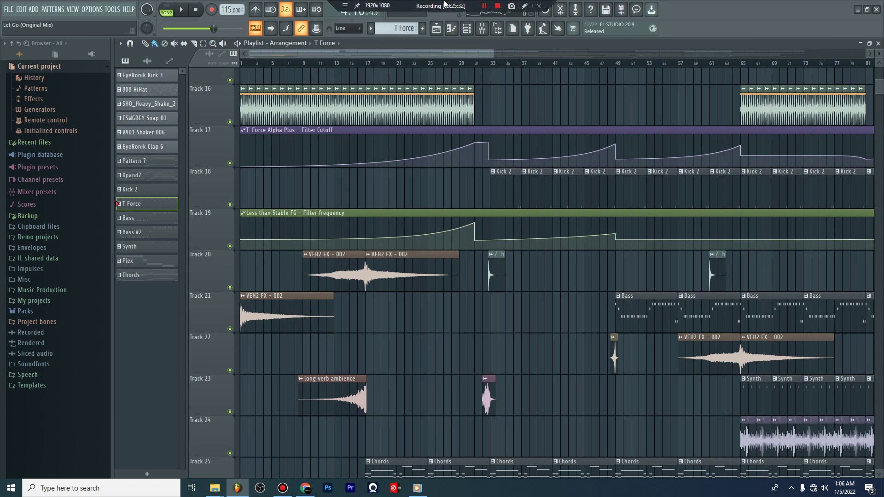
{"action": "left_click", "coordinate": [880, 66]}
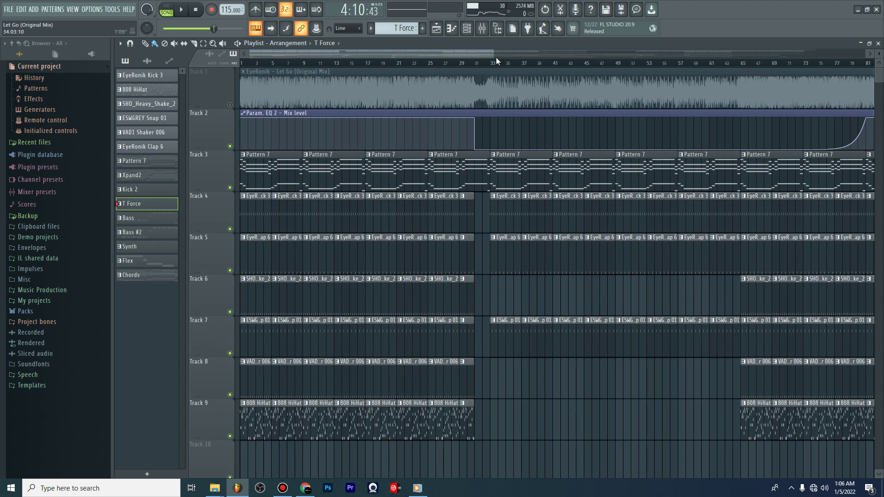
{"action": "left_click_drag", "start_coordinate": [495, 55], "coordinate": [828, 68]}
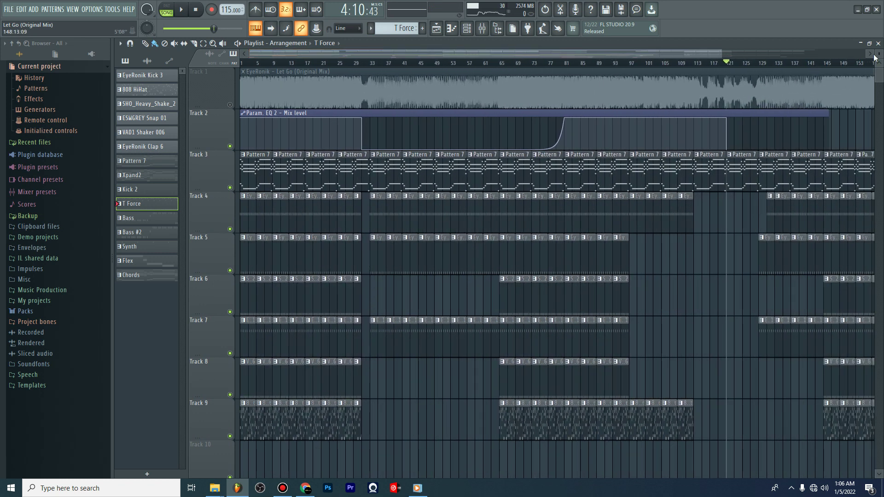
{"action": "scroll", "coordinate": [878, 53], "scroll_direction": "down", "scroll_amount": 6}
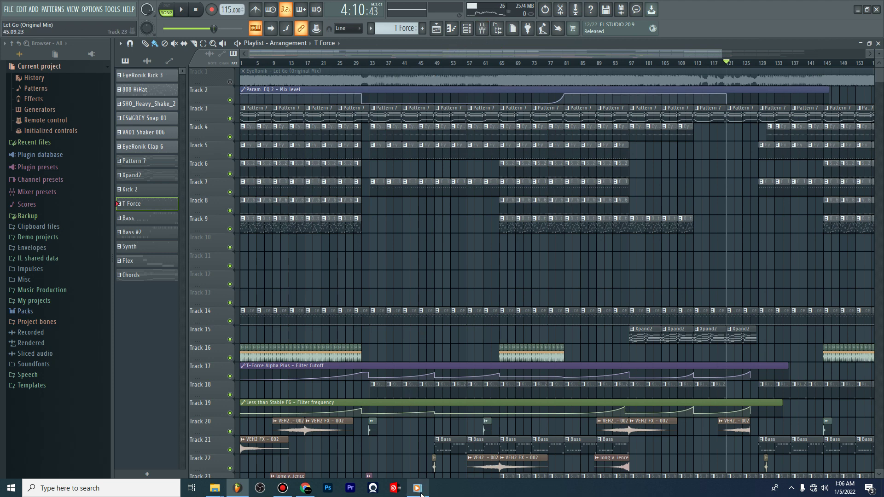
Add "EyeRonik - Let Go (Original Mix).mp3" from the Blasphemy EP folder to the Windows Media Player play list
{"action": "left_click", "coordinate": [418, 488]}
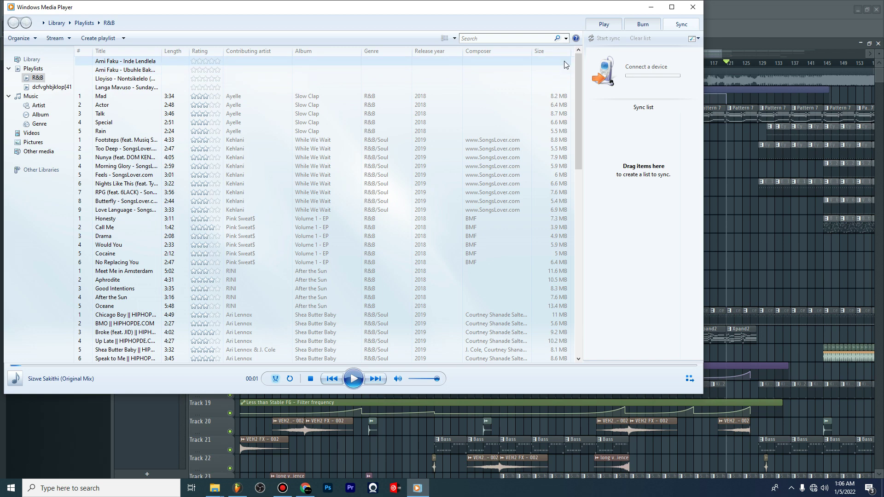
{"action": "left_click", "coordinate": [601, 30]}
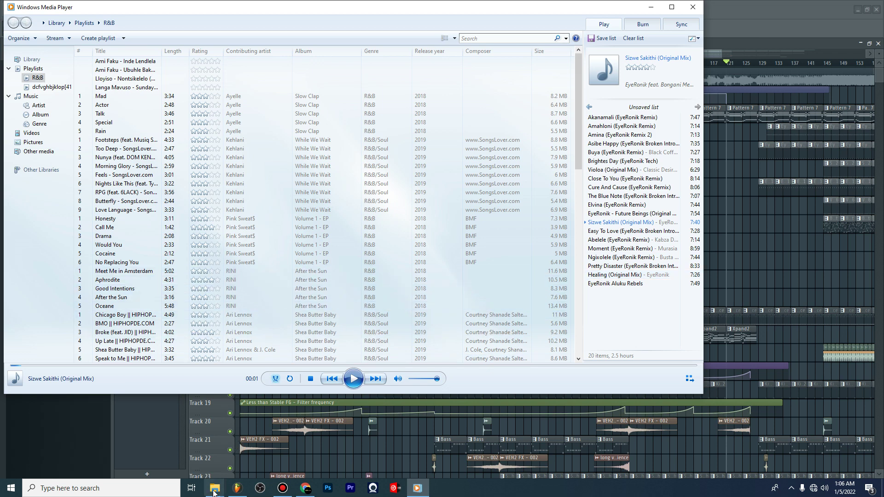
{"action": "mouse_move", "coordinate": [214, 492]}
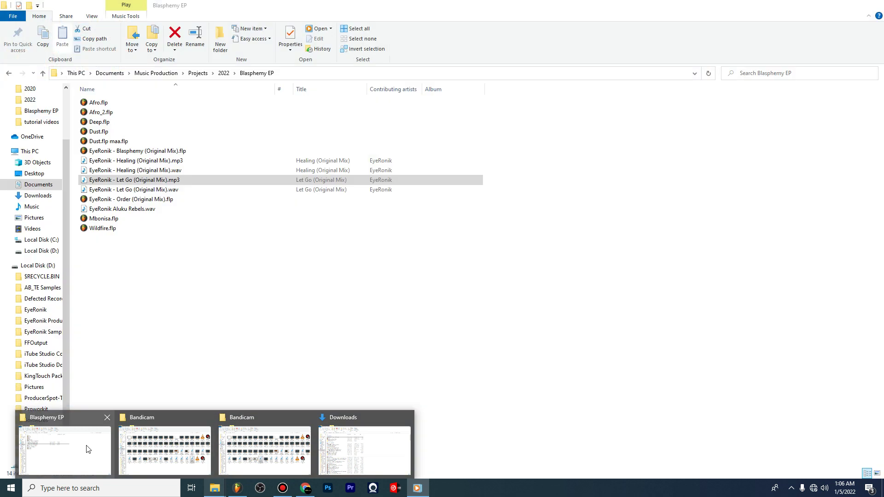
{"action": "left_click", "coordinate": [86, 449]}
{"action": "double_click", "coordinate": [116, 183]}
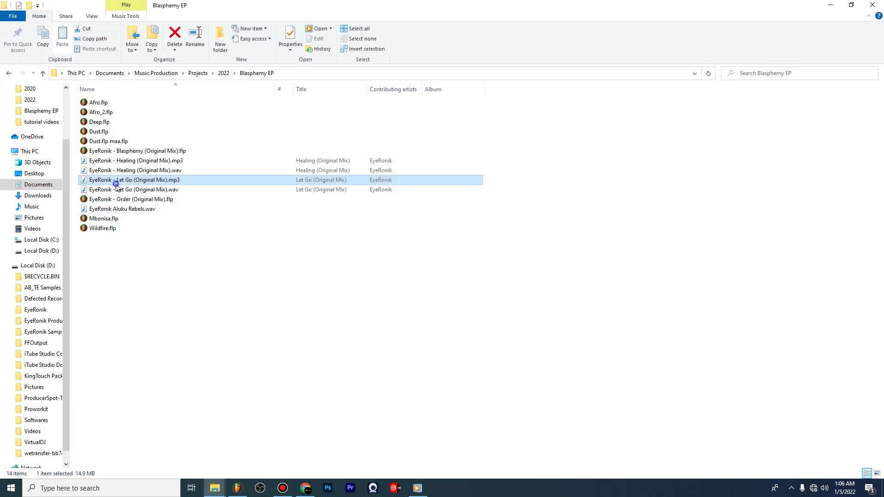
{"action": "right_click", "coordinate": [116, 184]}
{"action": "left_click", "coordinate": [143, 202]}
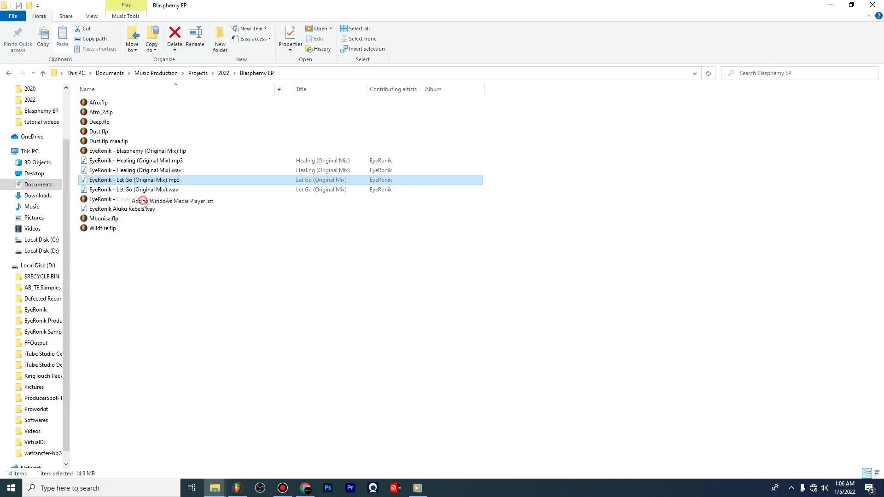
{"action": "left_click", "coordinate": [418, 488]}
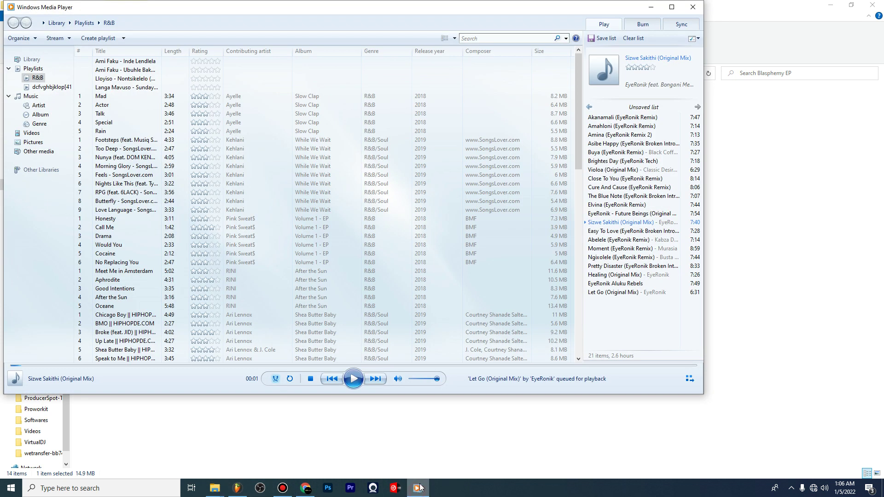
Play "Let Go (Original Mix)" from the unsaved list and hide the list pane
{"action": "double_click", "coordinate": [595, 293]}
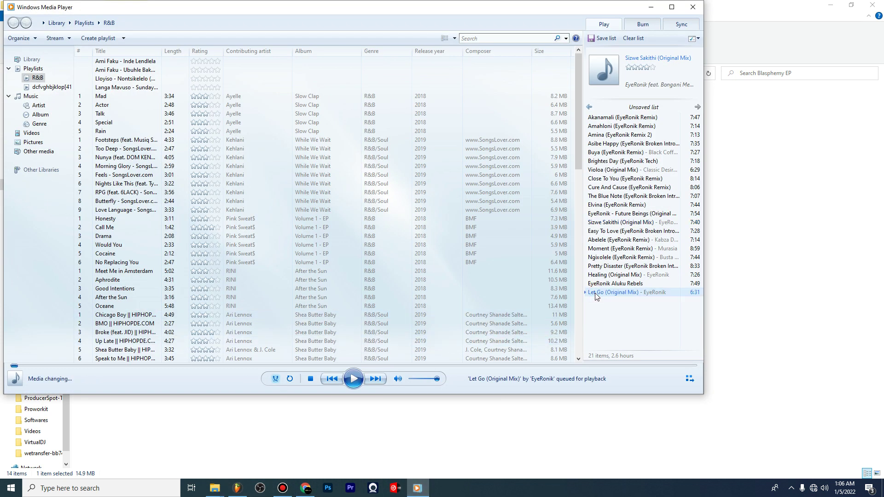
{"action": "left_click_drag", "start_coordinate": [395, 13], "coordinate": [421, 28]}
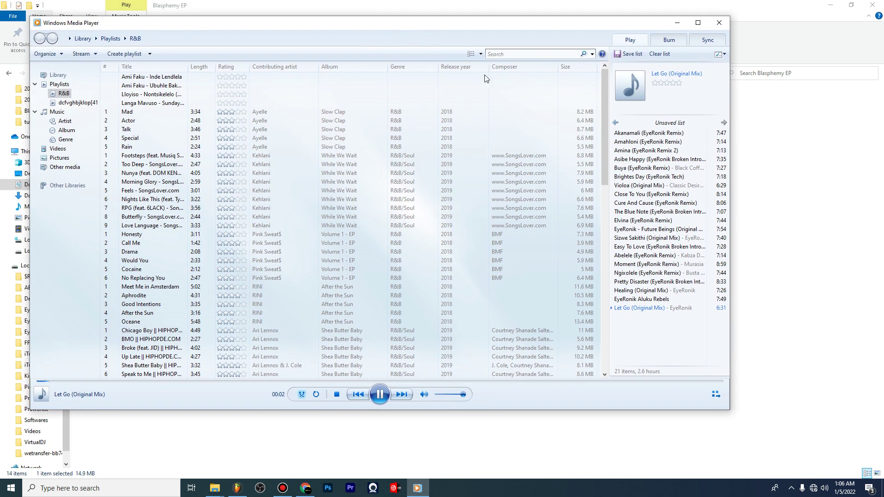
{"action": "left_click", "coordinate": [631, 42]}
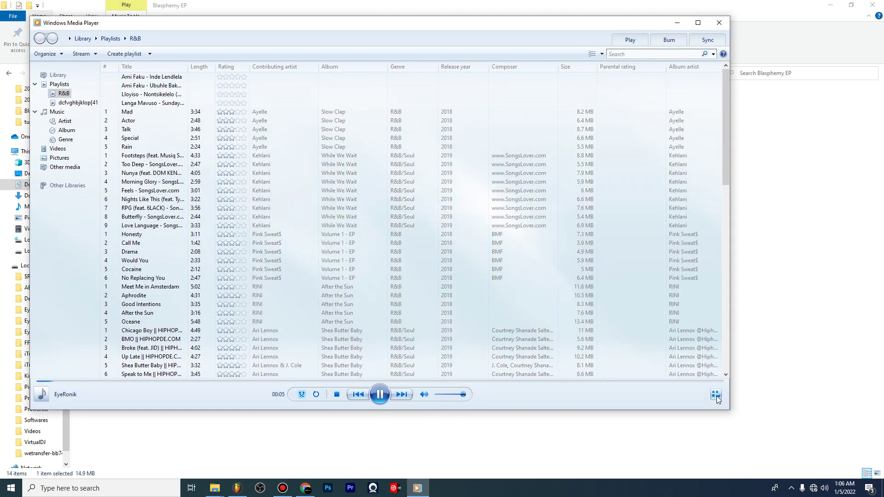
Switch the player to its Now Playing view and enlarge and reposition the window while the track plays
{"action": "left_click", "coordinate": [716, 396]}
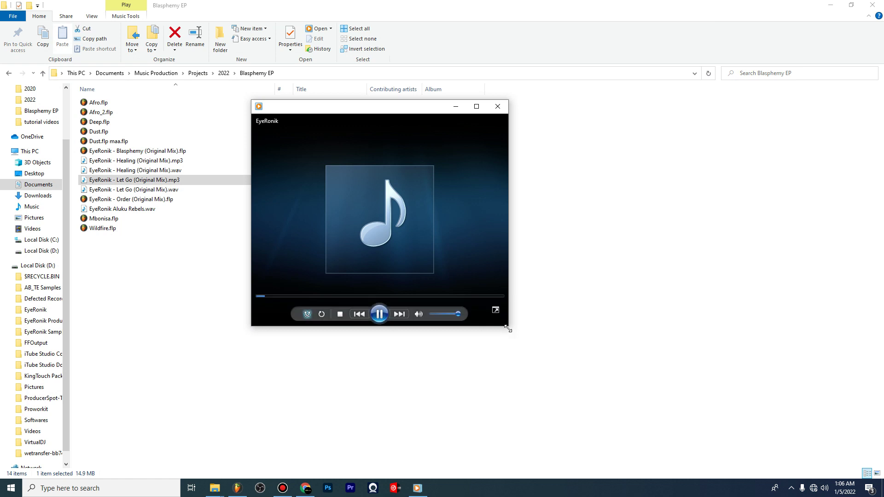
{"action": "left_click_drag", "start_coordinate": [532, 340], "coordinate": [656, 417]}
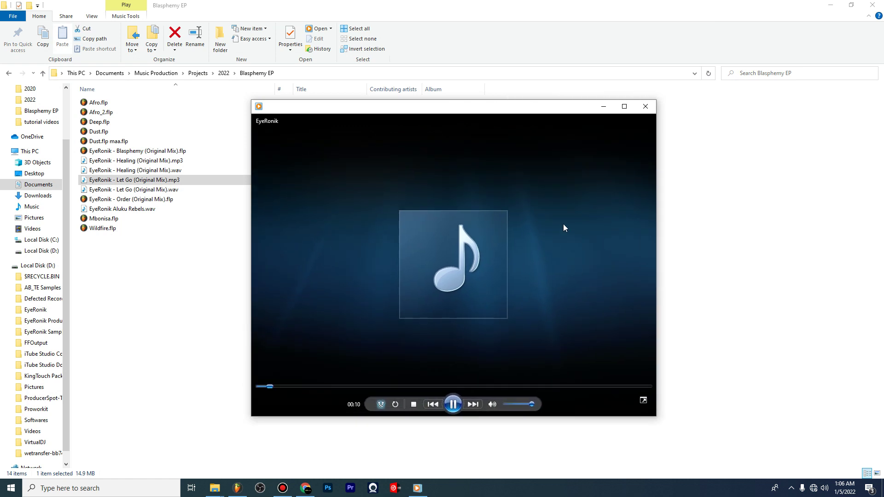
{"action": "left_click_drag", "start_coordinate": [513, 110], "coordinate": [421, 75]}
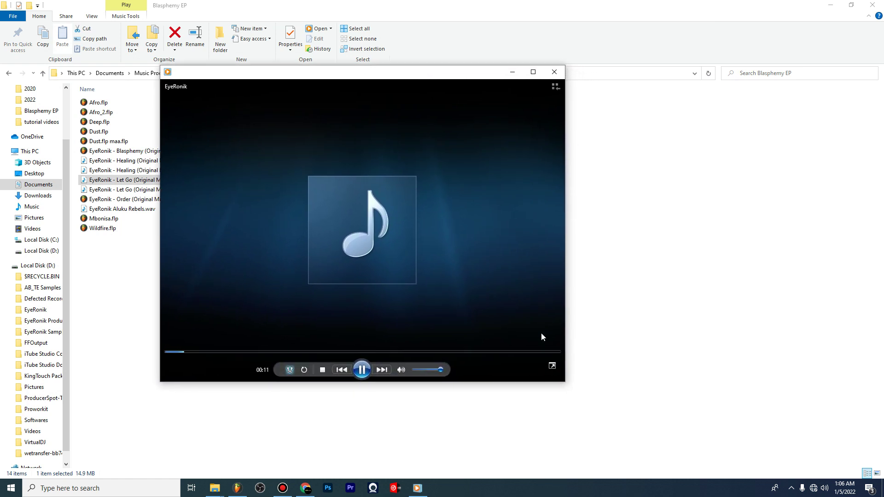
{"action": "left_click_drag", "start_coordinate": [564, 382], "coordinate": [594, 396]}
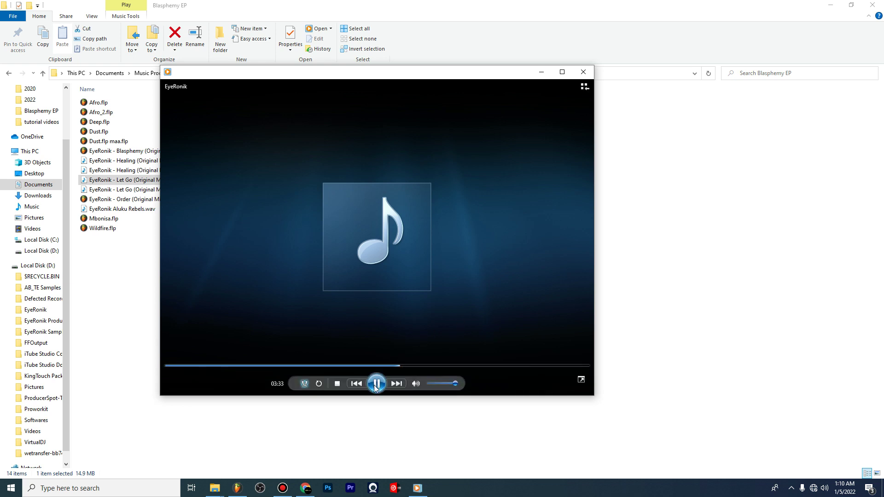
Pause the track at 03:34 and switch to the Bandicam recorder window
{"action": "left_click", "coordinate": [376, 385]}
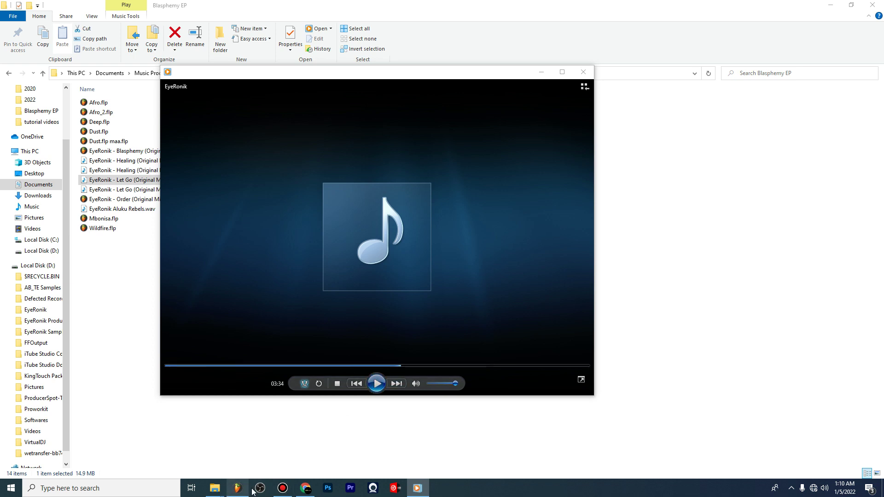
{"action": "mouse_move", "coordinate": [230, 488]}
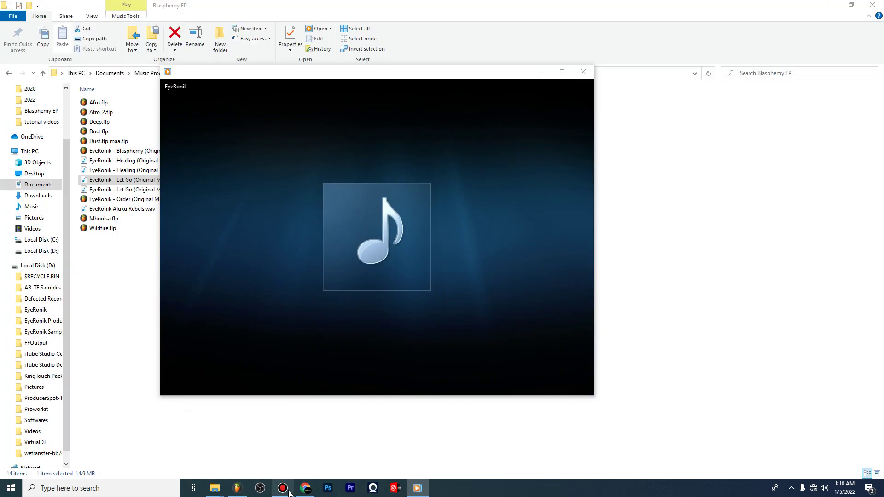
{"action": "mouse_move", "coordinate": [288, 490]}
{"action": "left_click", "coordinate": [280, 460]}
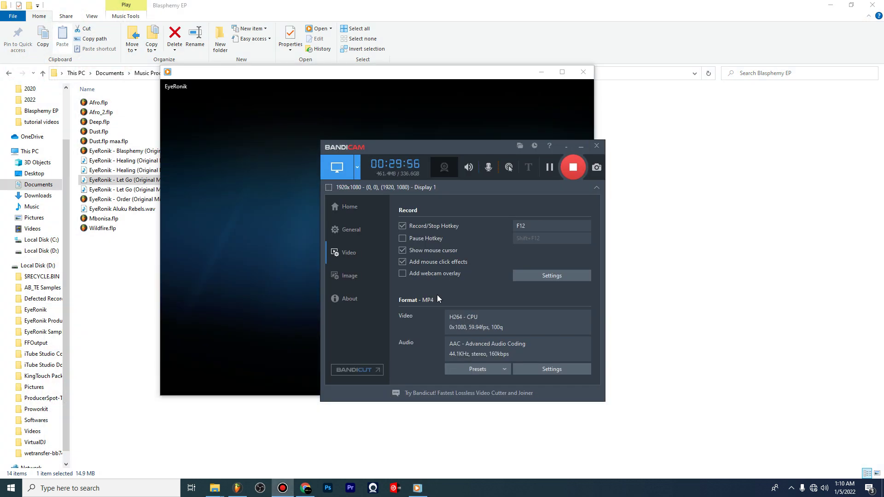